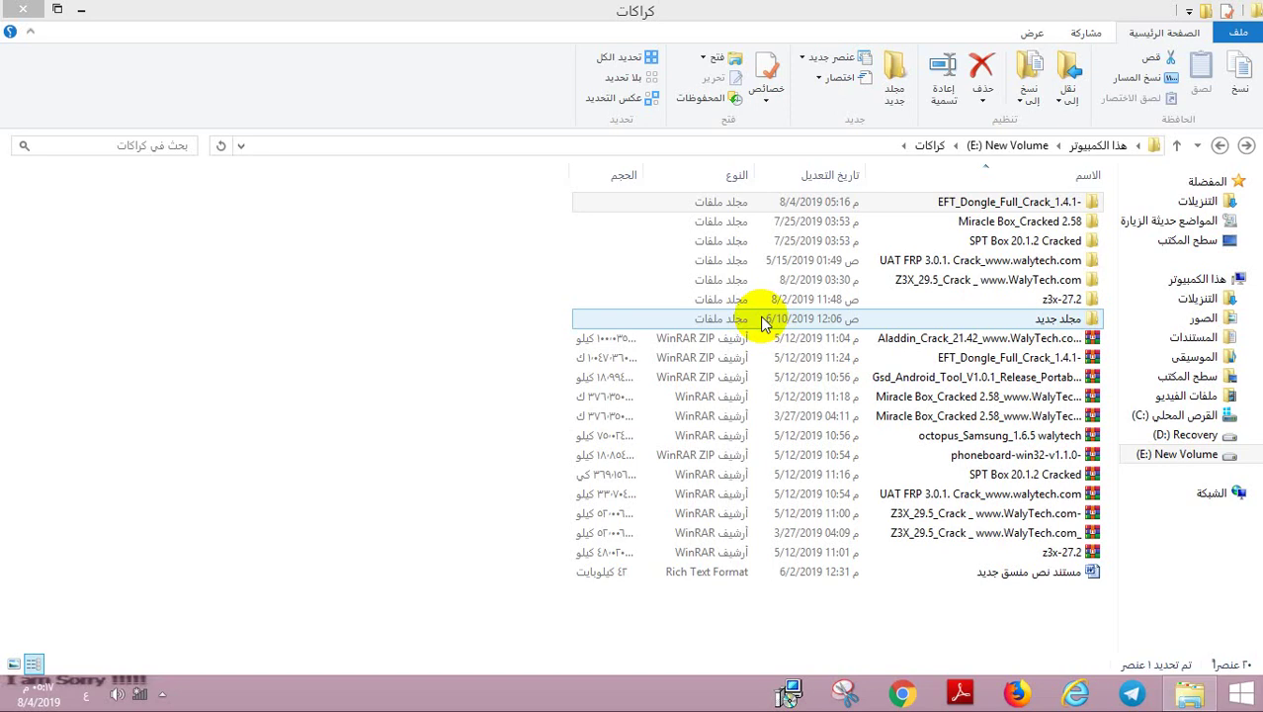
Check the contents of the EFT_Dongle_Full_Crack_1.4.1- ZIP archive, then open the extracted folder of the same name
double_click(787, 358)
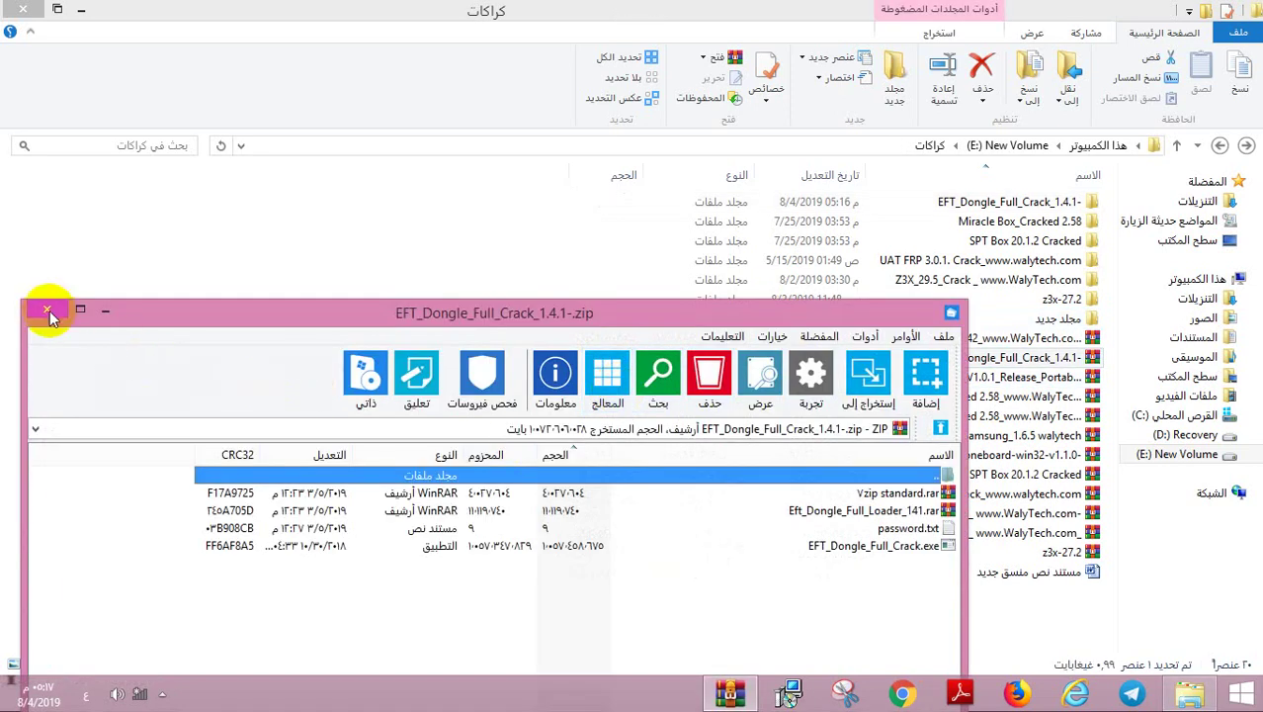
left_click(47, 310)
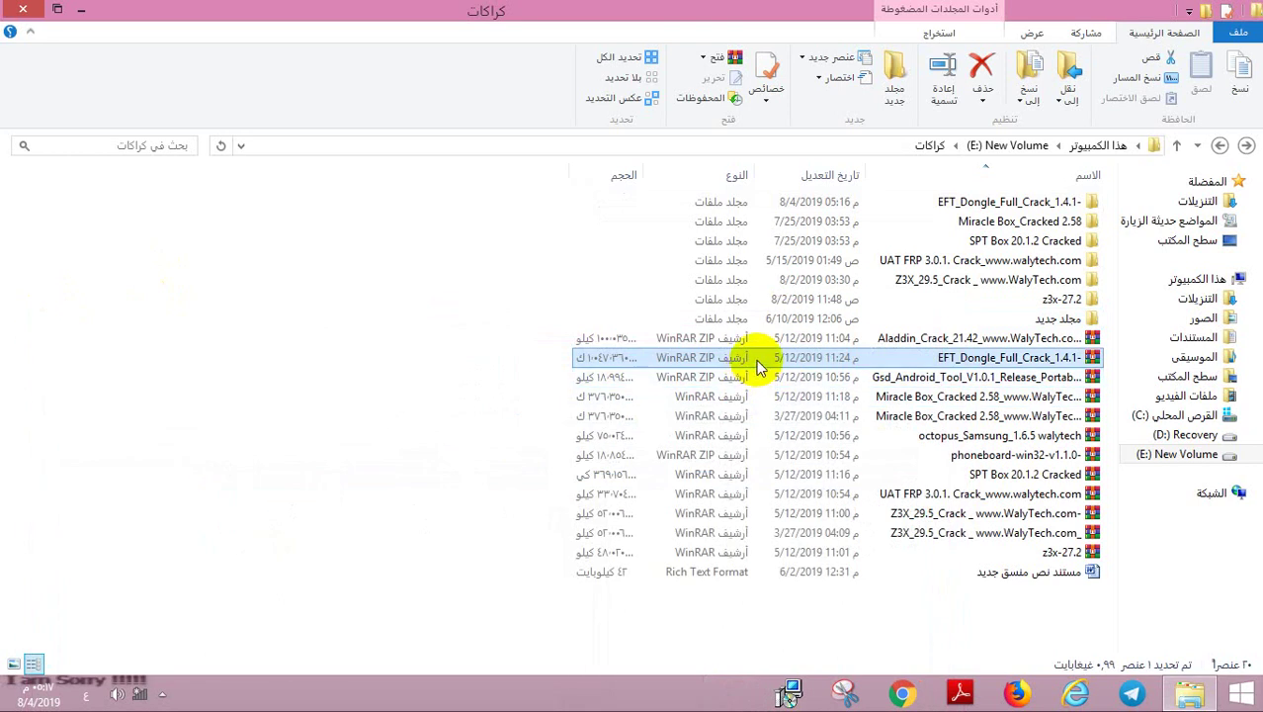
right_click(756, 358)
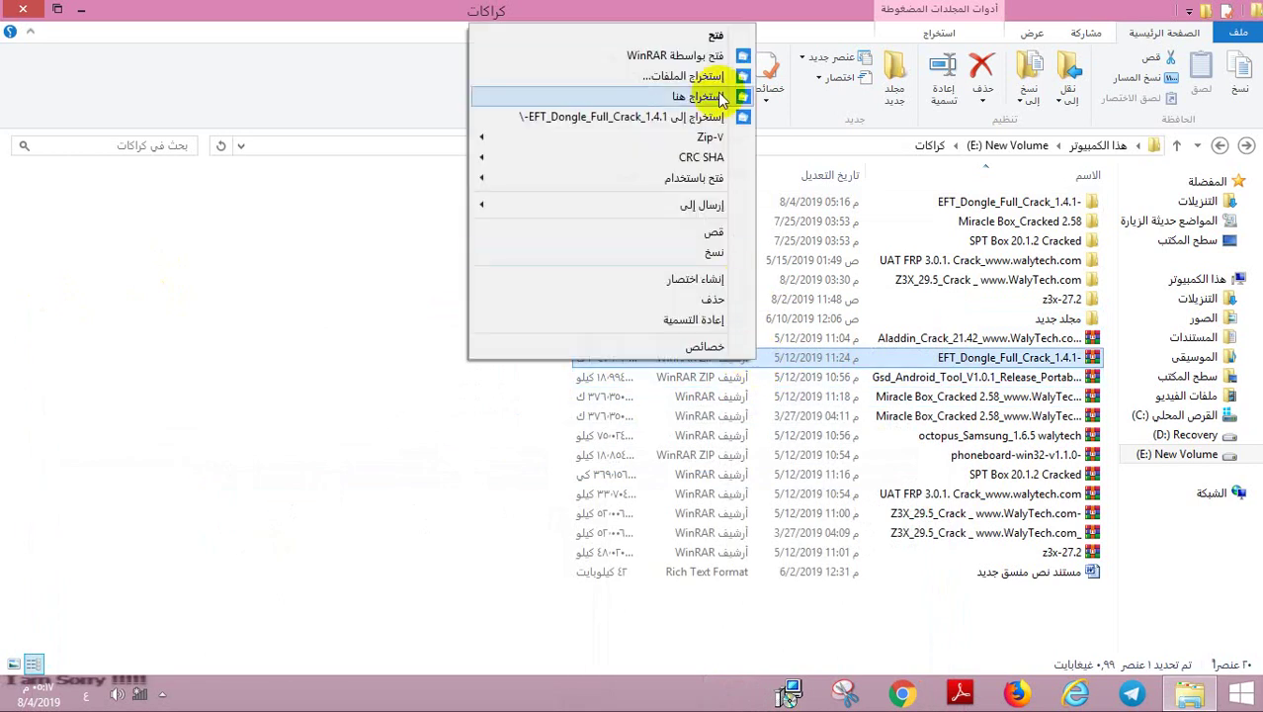
double_click(1024, 203)
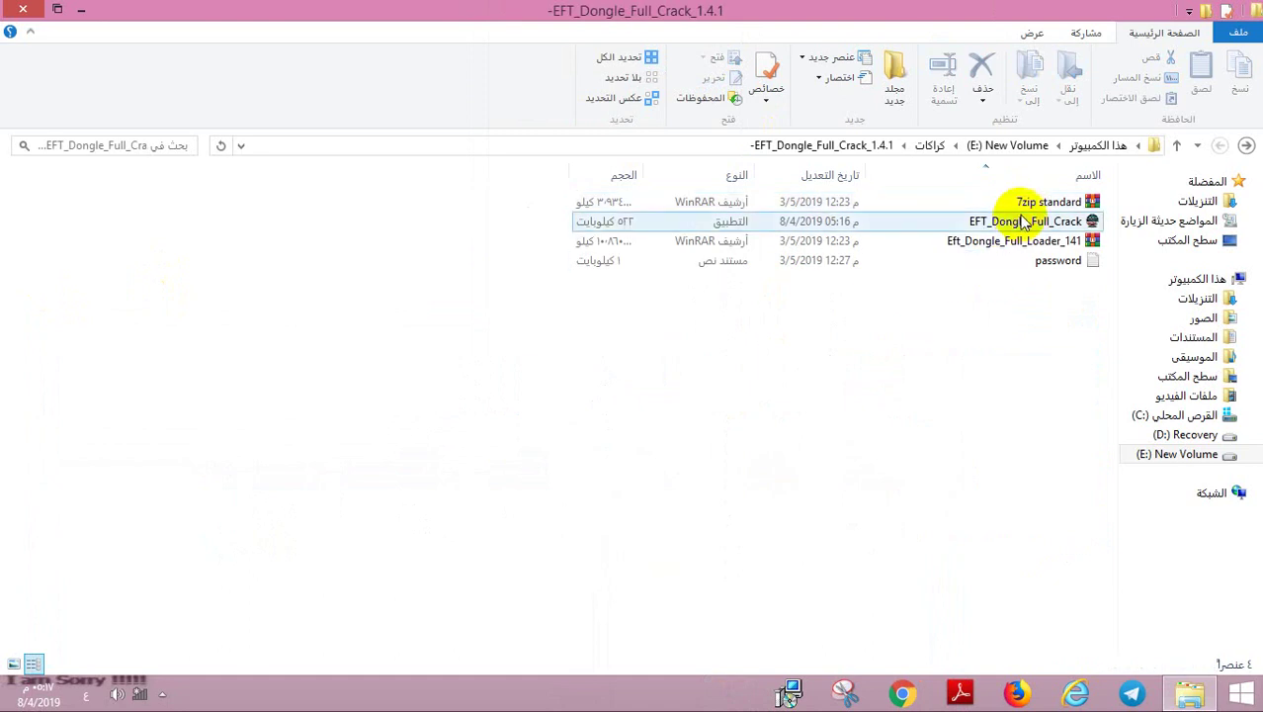
Copy the installation password from the password text file and close the file
double_click(1057, 260)
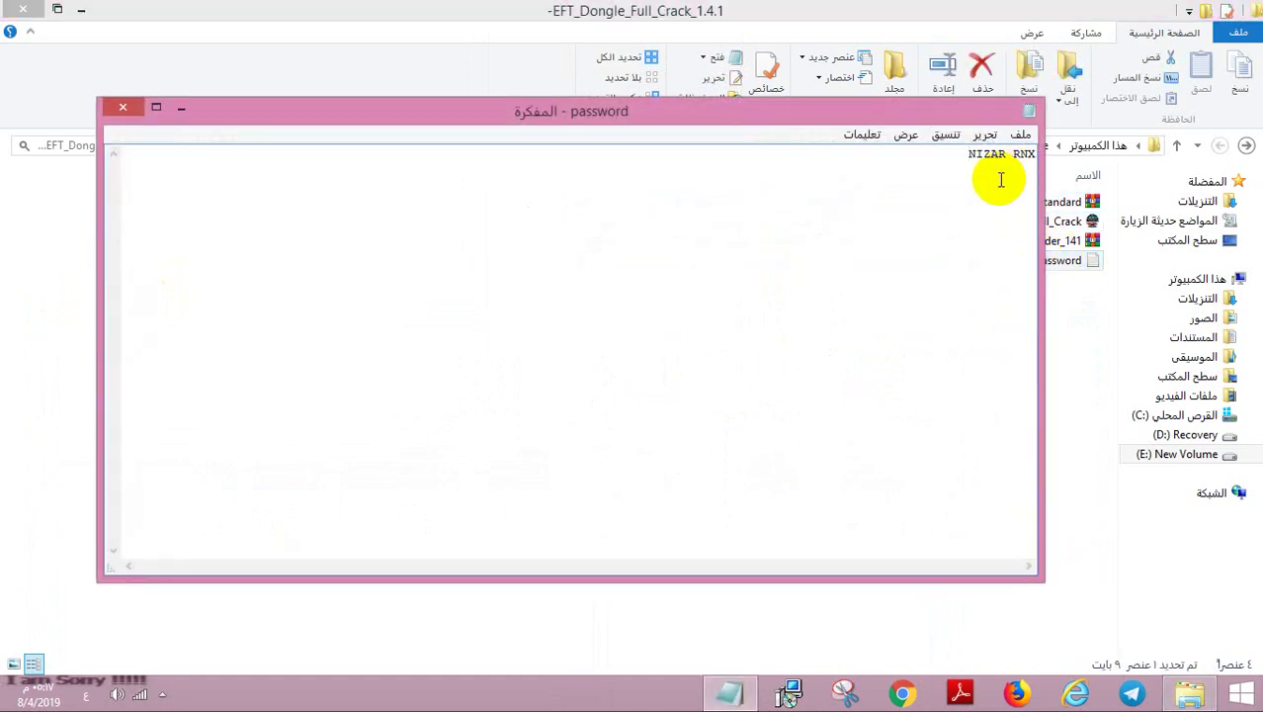
key("ctrl+a")
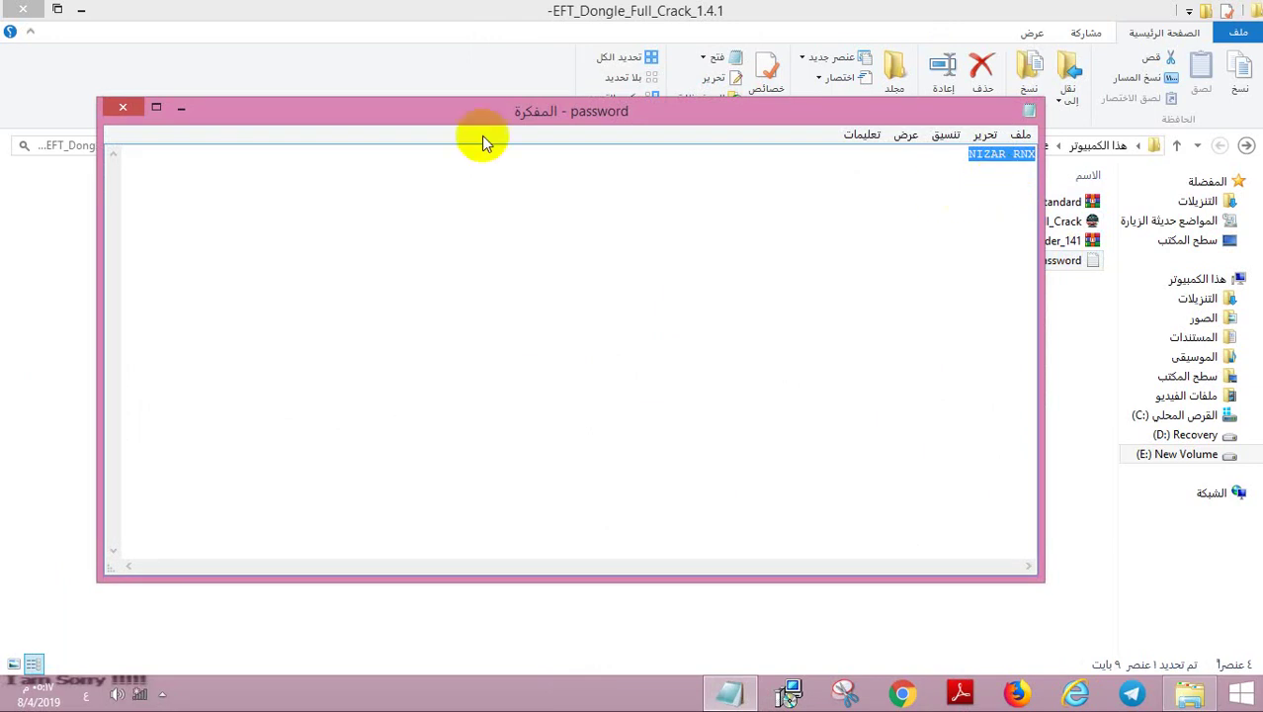
left_click(122, 107)
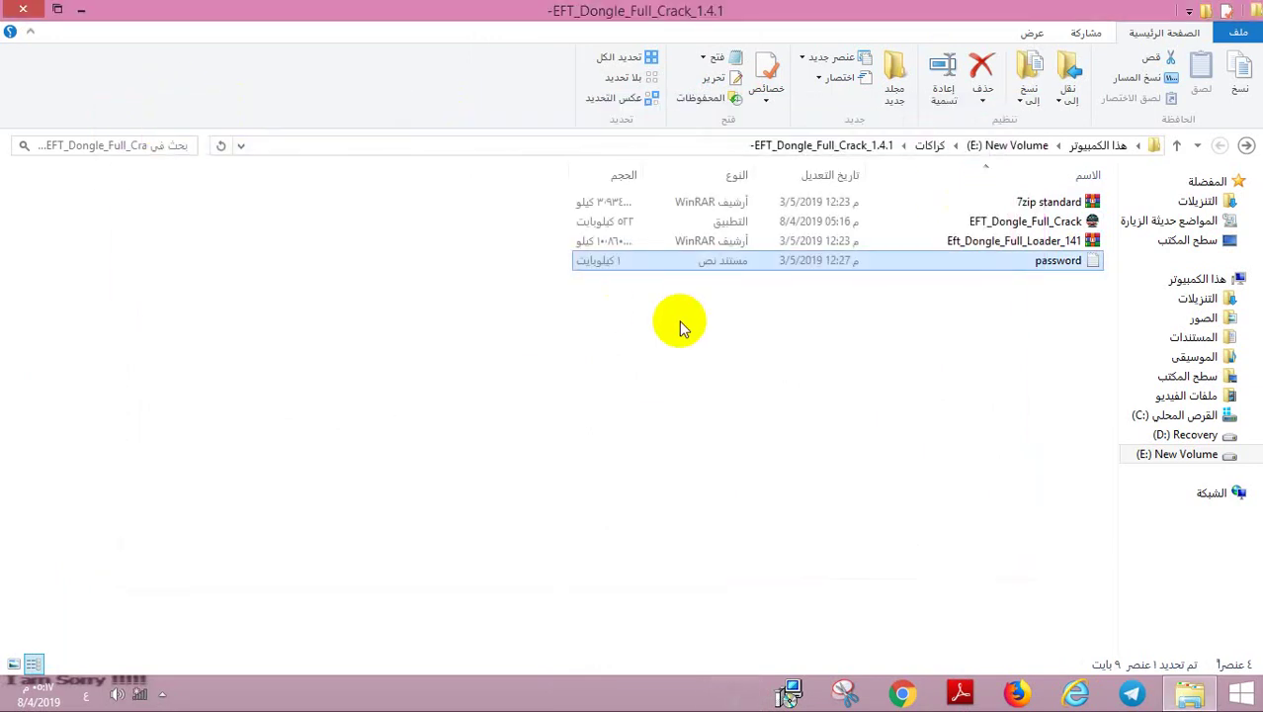
Launch the EFT_Dongle_Full_Crack installer, check the desktop for its window and return to the folder
double_click(864, 221)
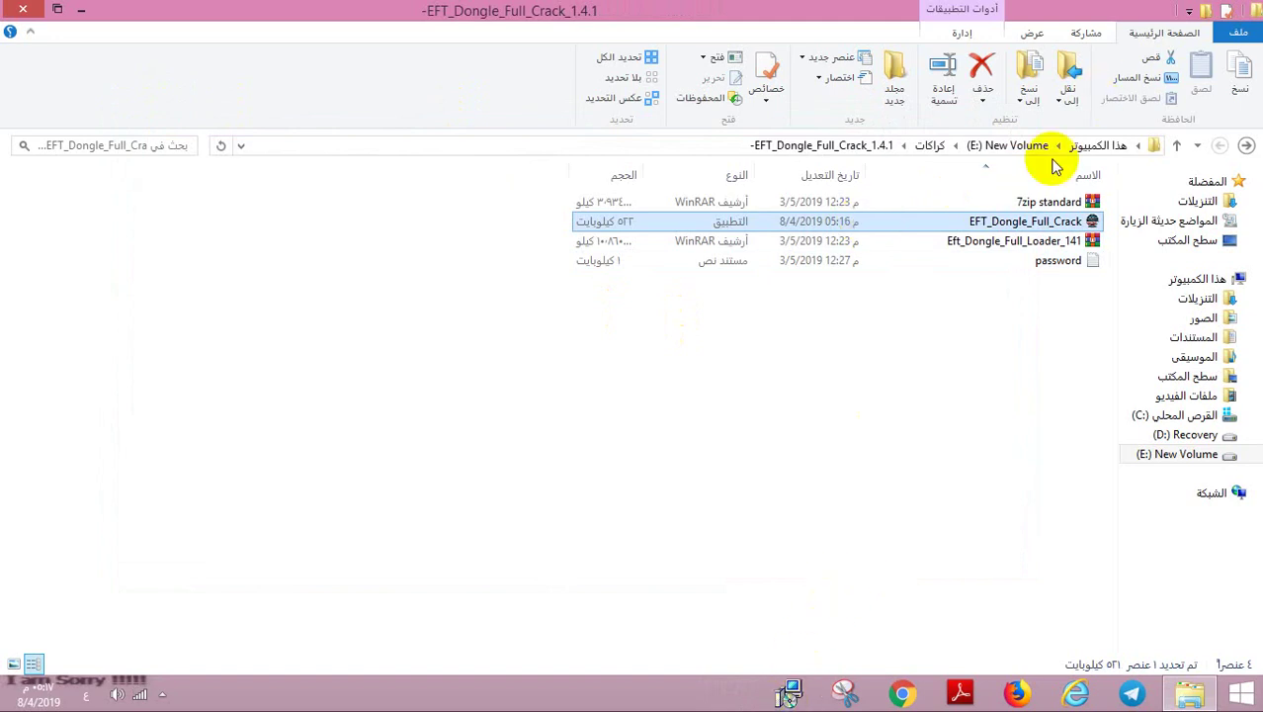
double_click(1028, 222)
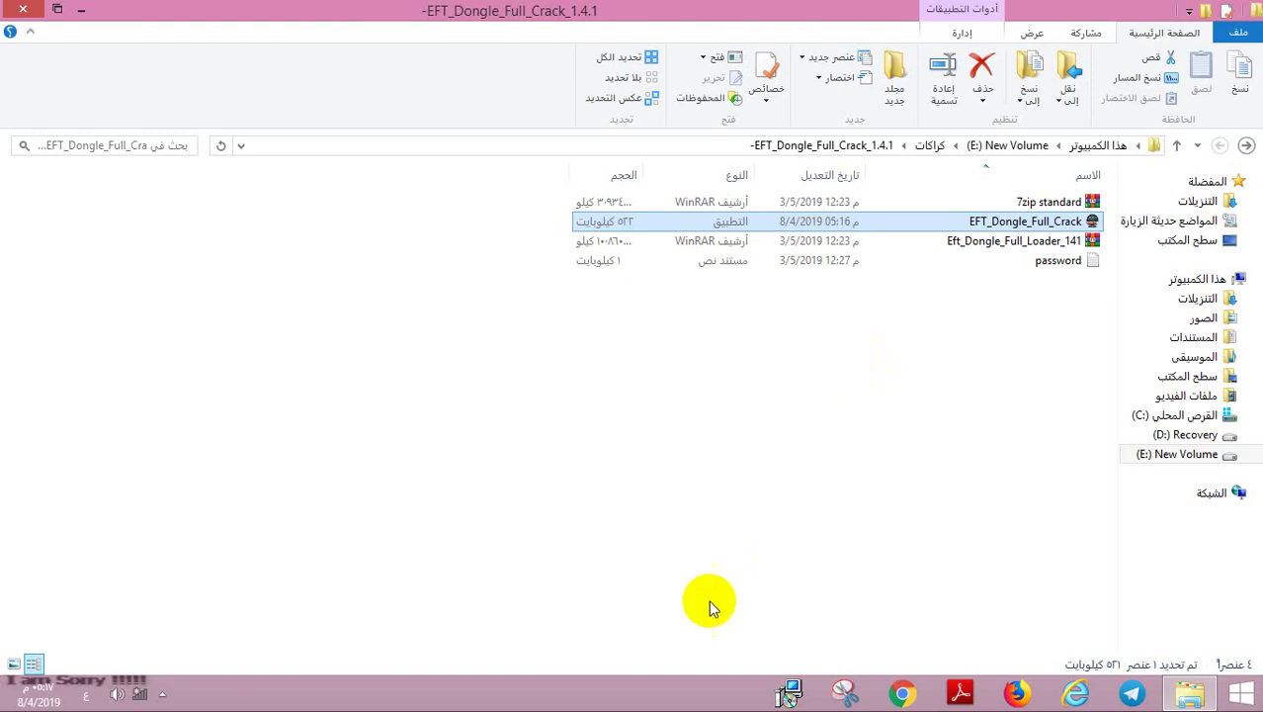
left_click(82, 10)
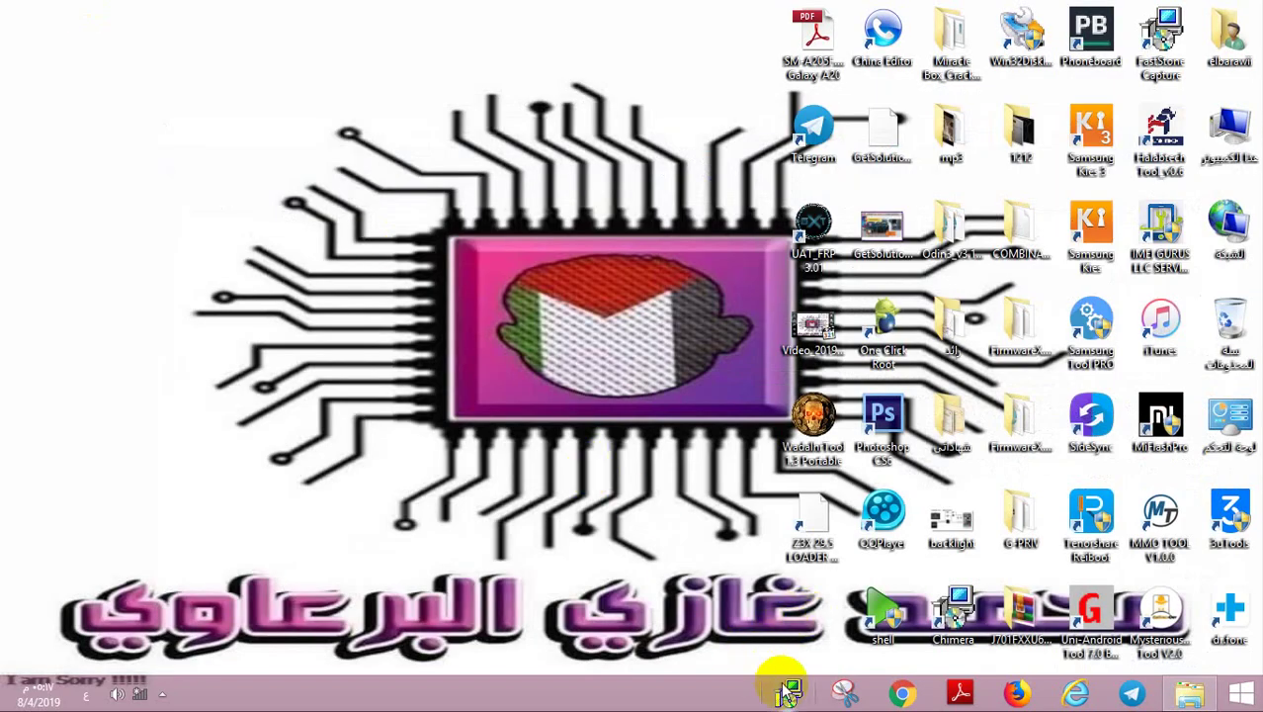
mouse_move(1190, 691)
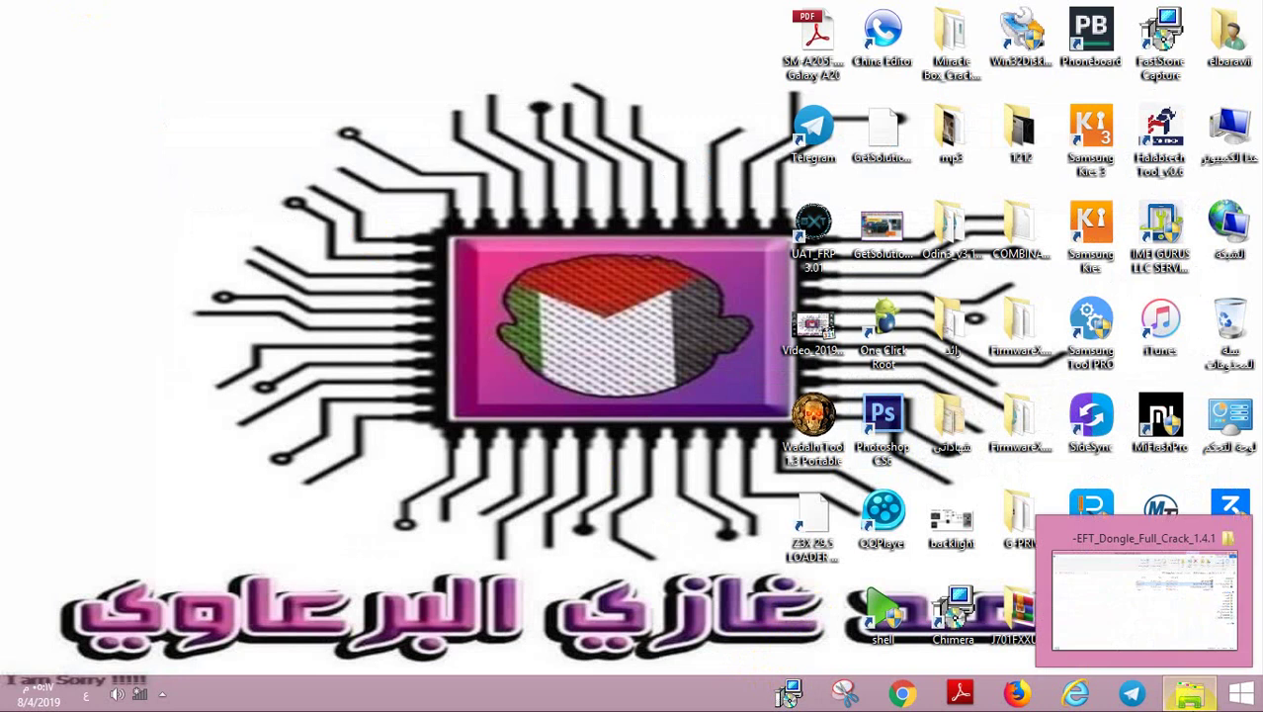
left_click(1144, 598)
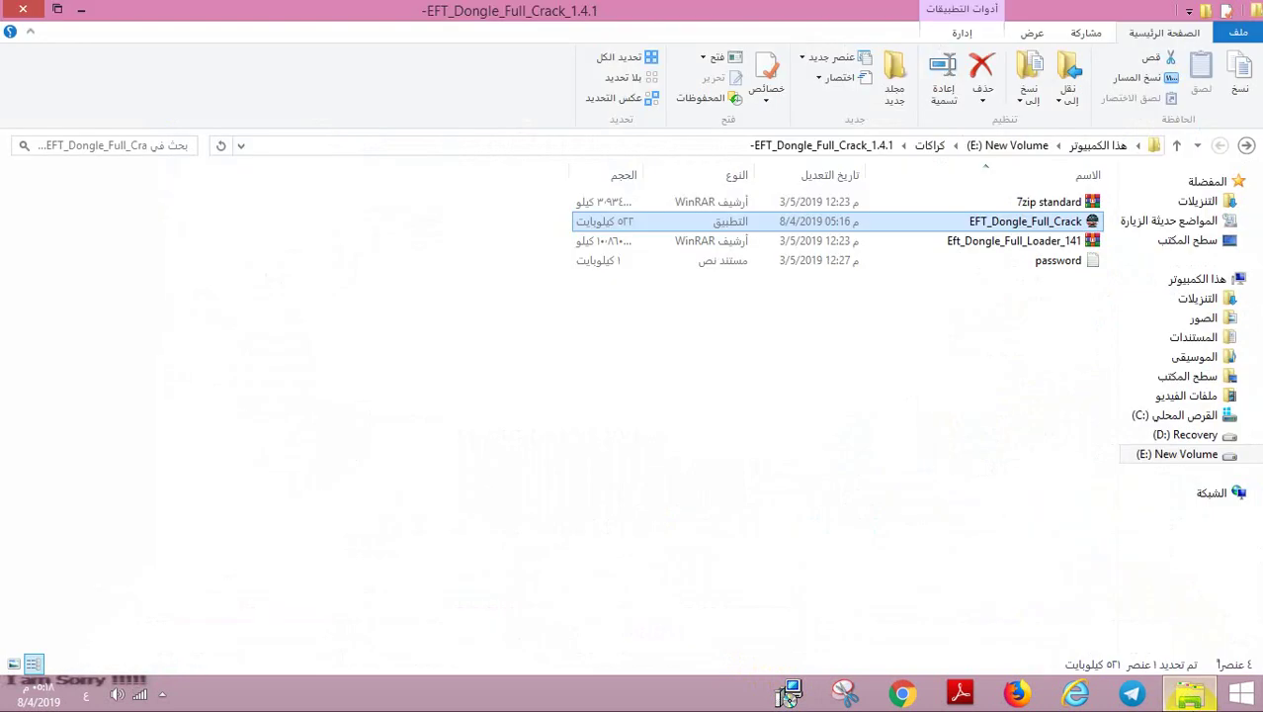
Install 7-Zip Zstandard 18.05 x32 from the 7zip standard archive into its default folder, and close the archive
left_click(1077, 202, "ctrl")
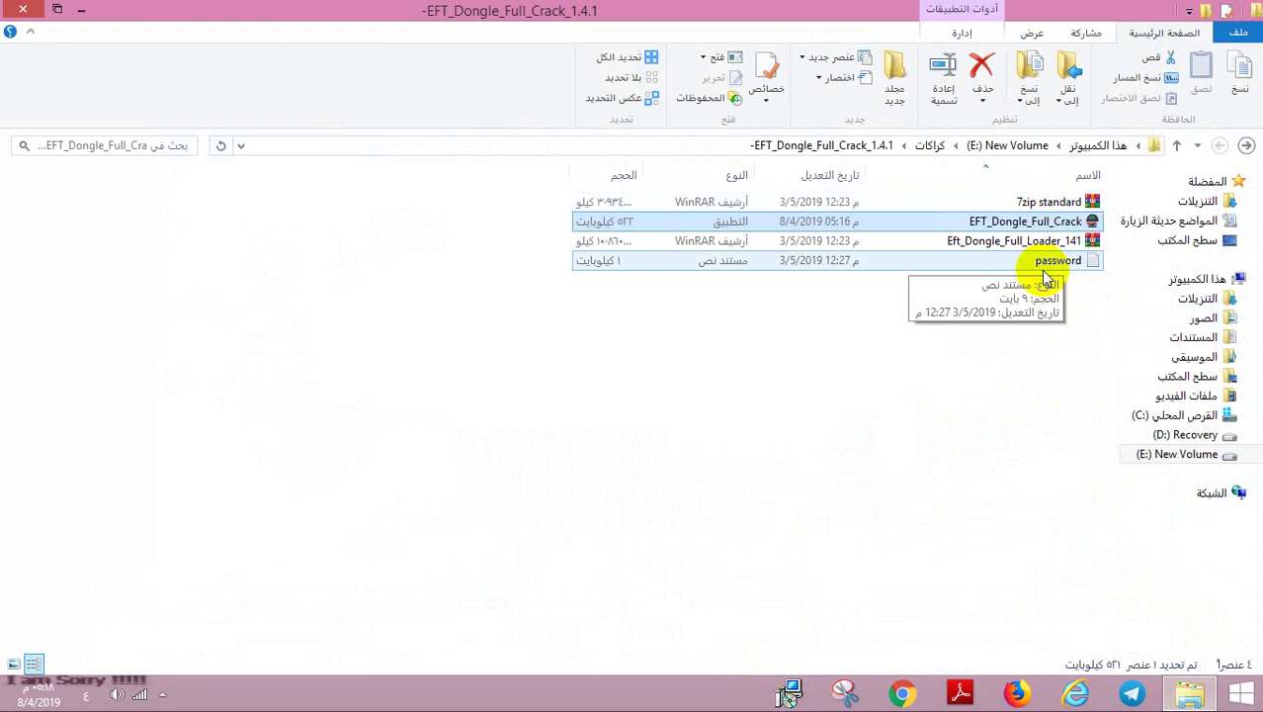
left_click(1064, 242, "ctrl")
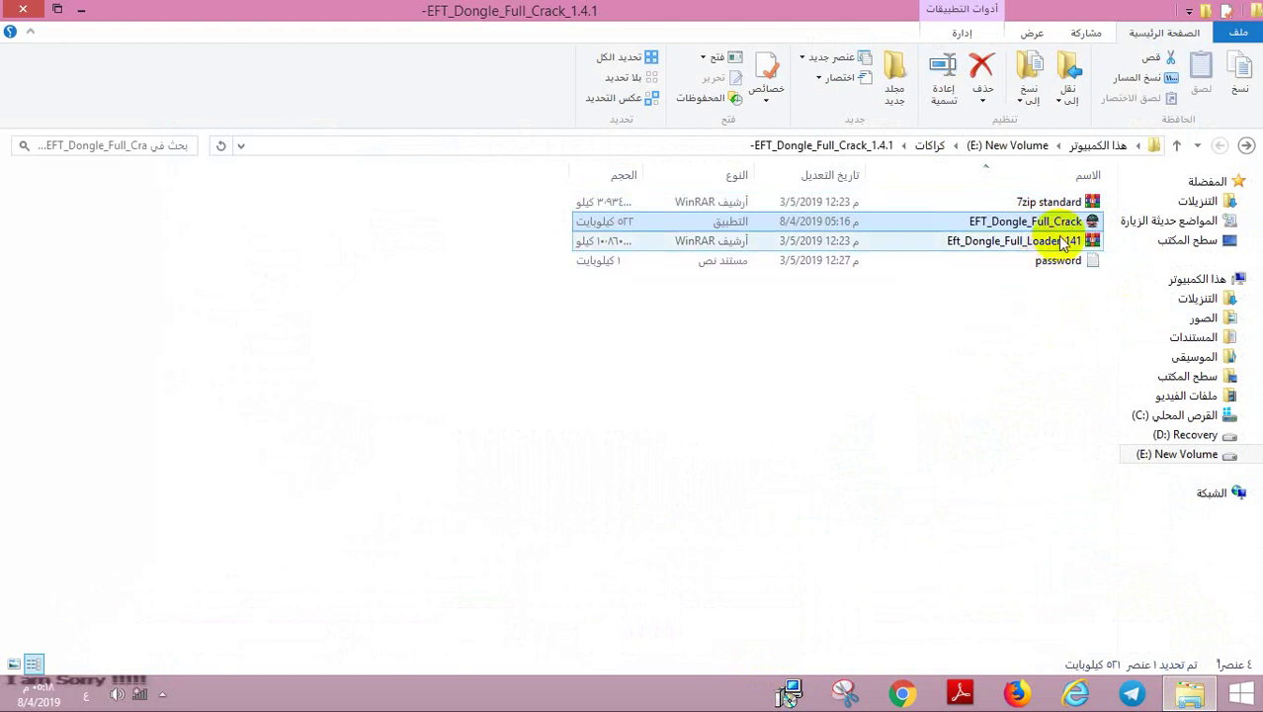
left_click(1072, 203)
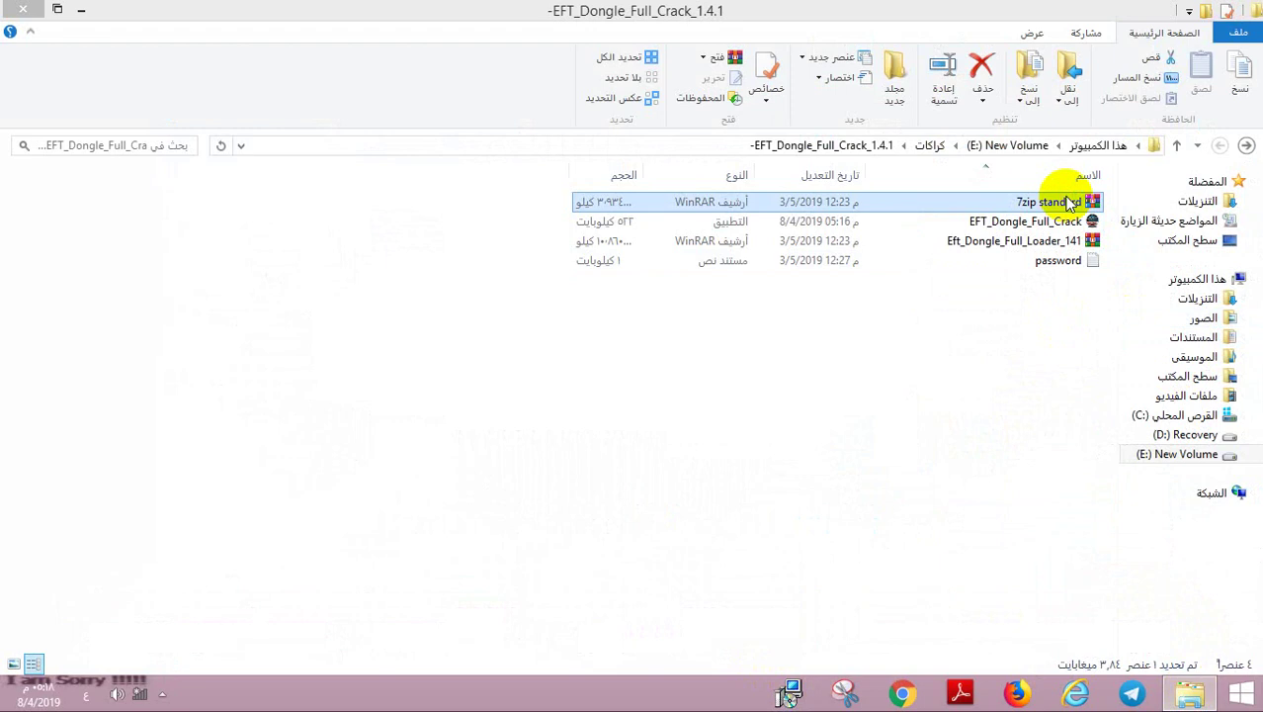
double_click(1073, 202)
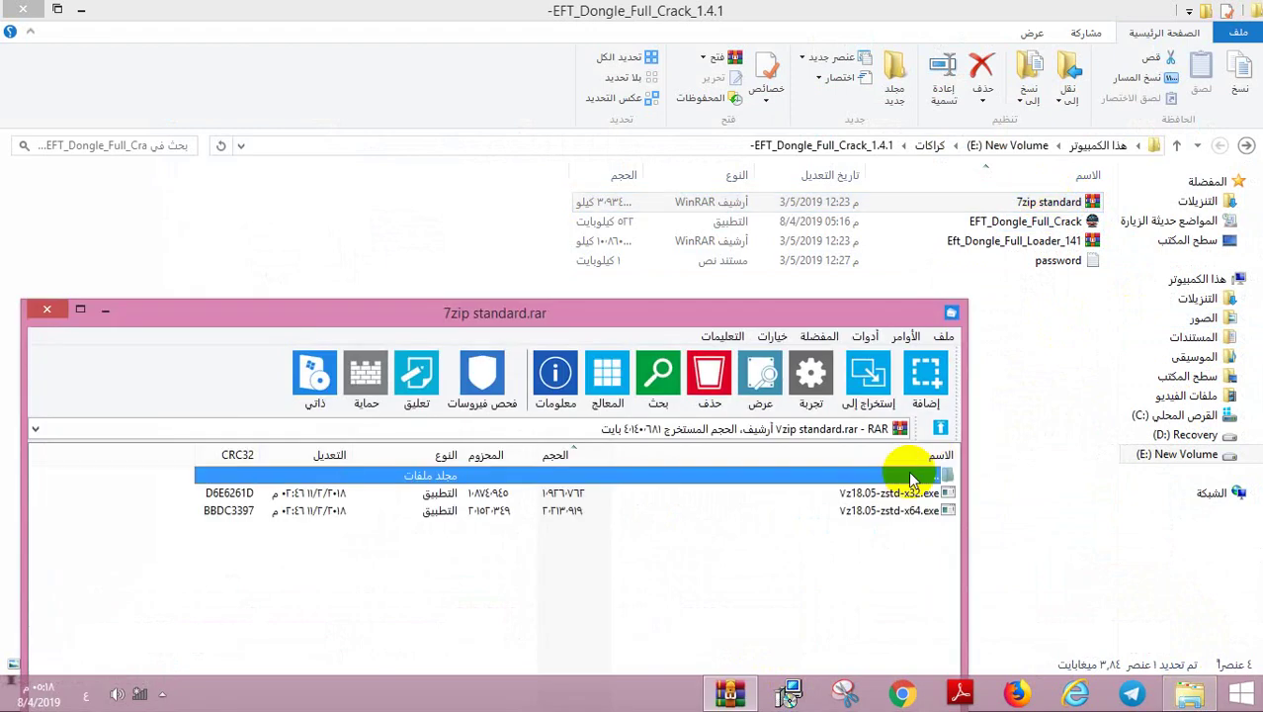
double_click(903, 492)
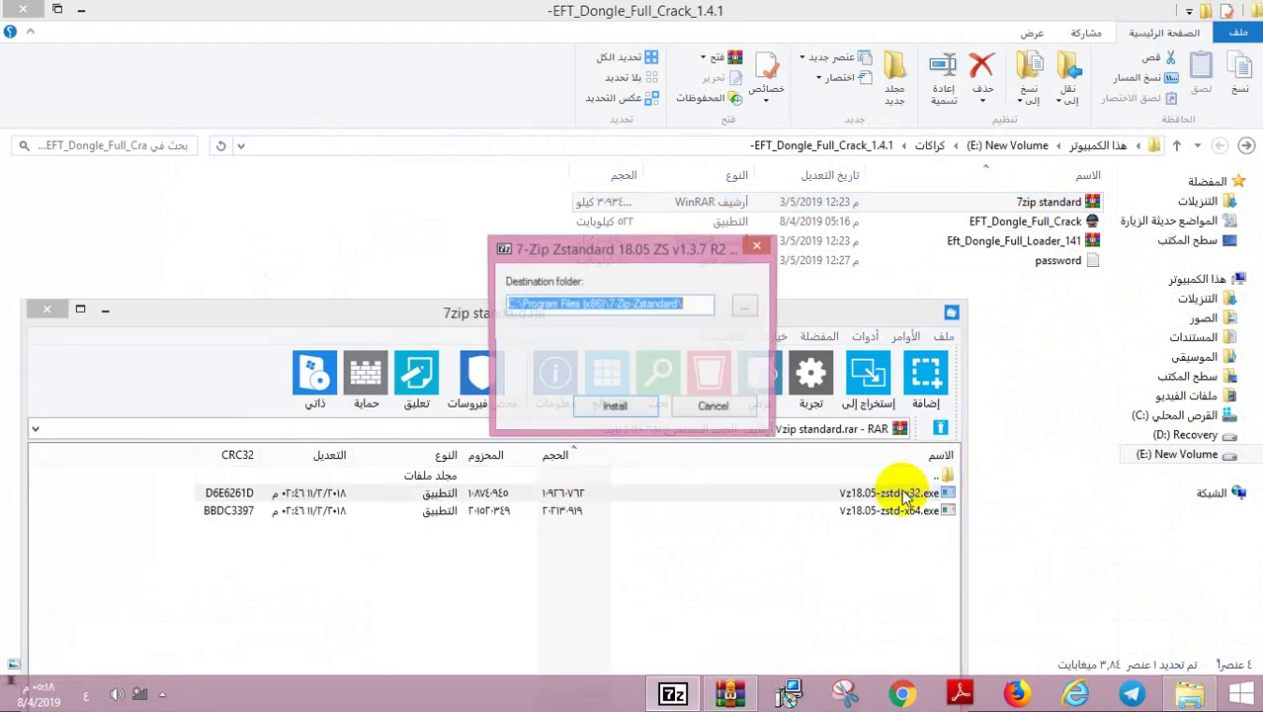
left_click(591, 409)
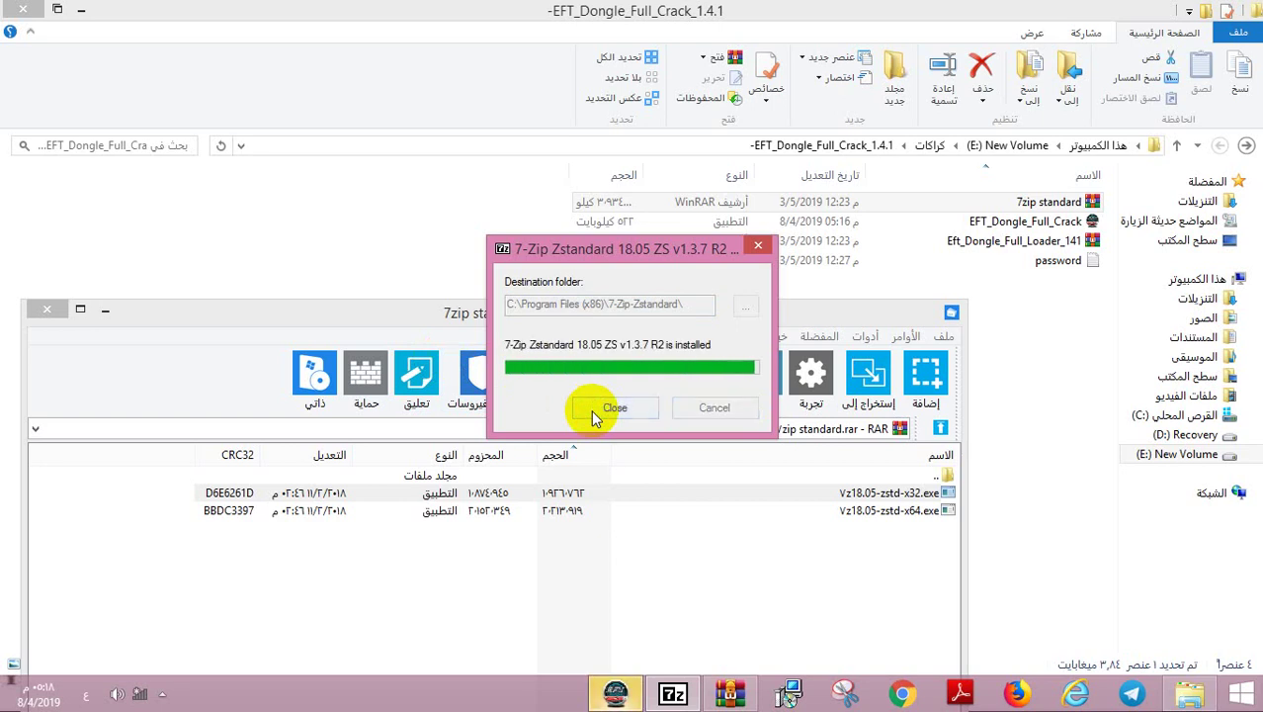
left_click(613, 407)
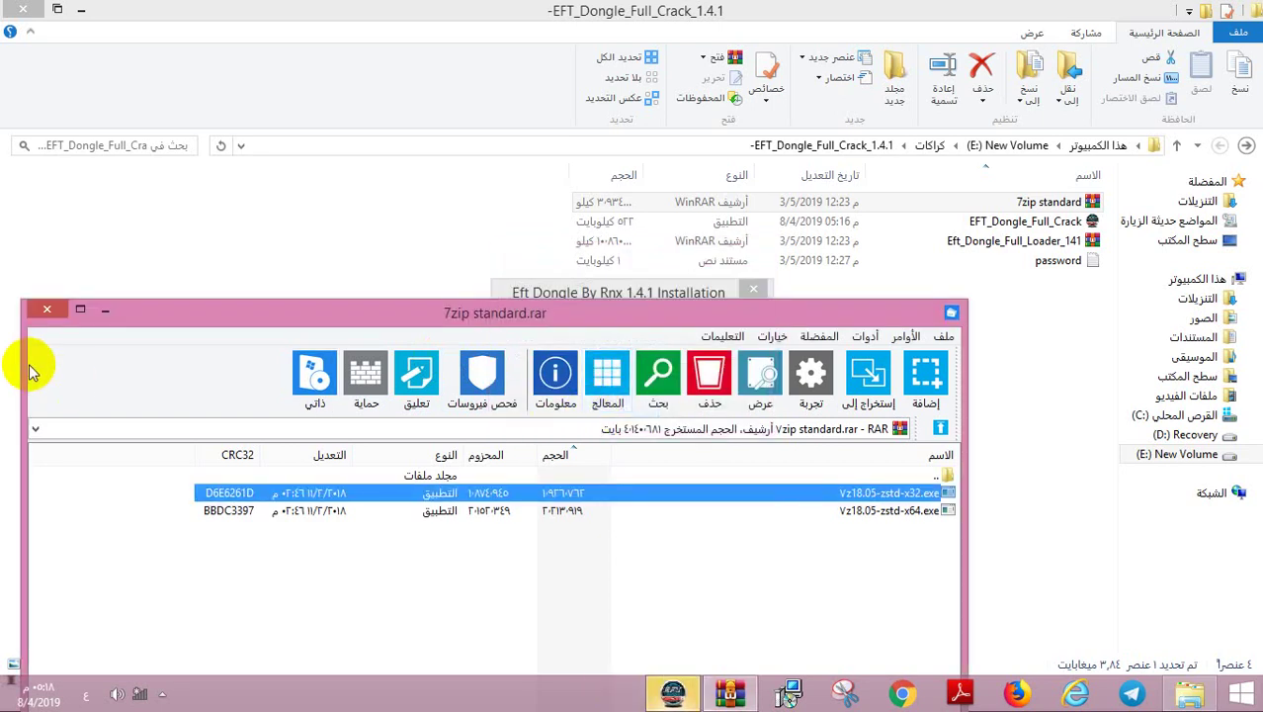
left_click(46, 308)
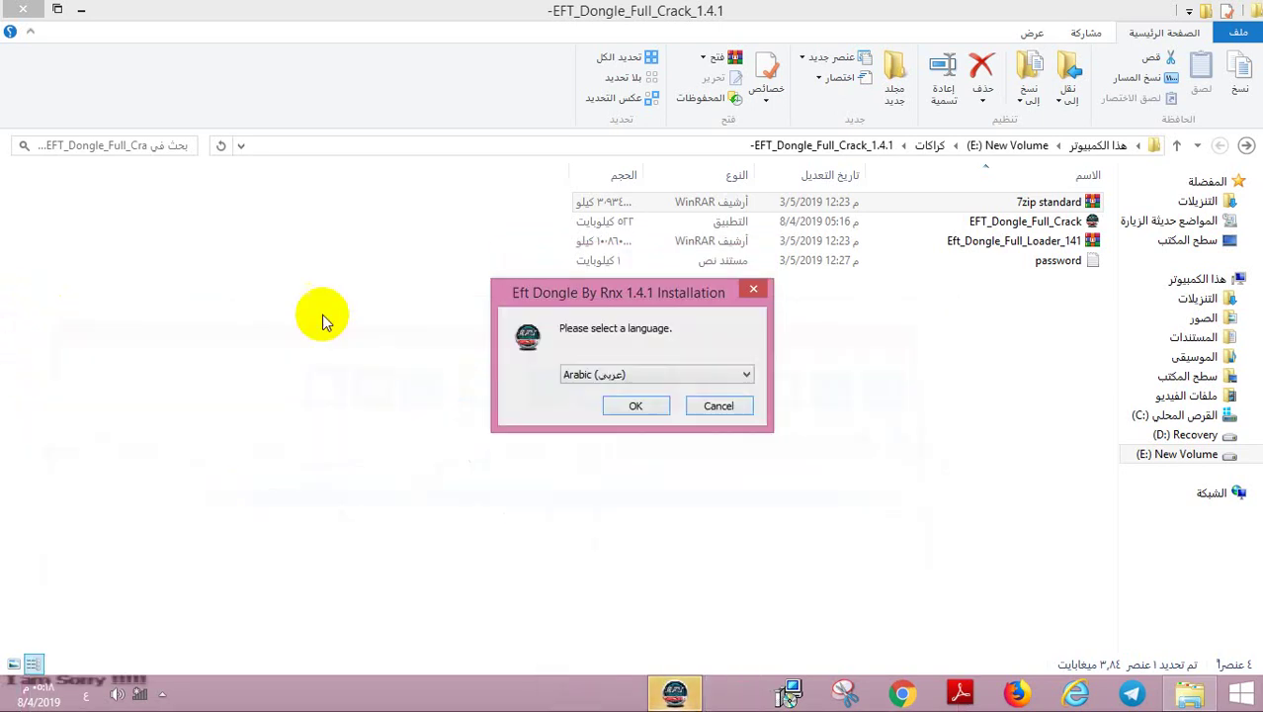
Start the Eft Dongle By Rnx 1.4.1 setup in Arabic and paste the installation password to unlock it
left_click(650, 406)
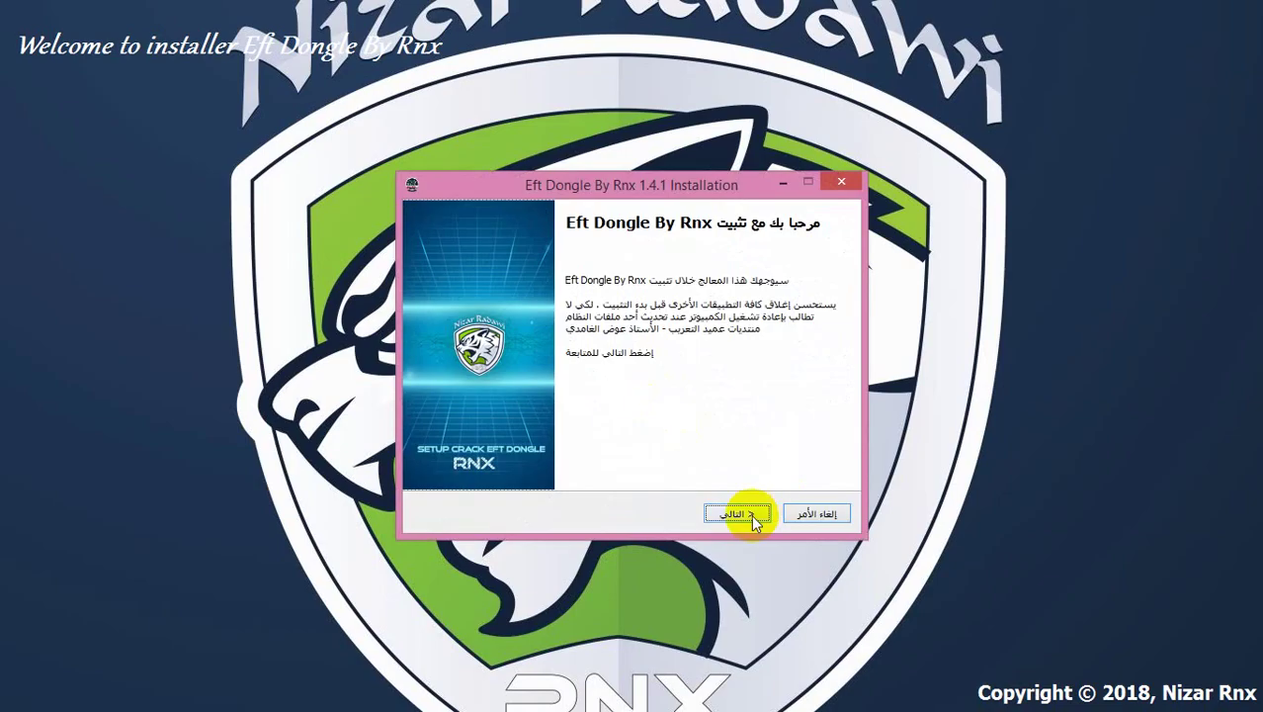
left_click(737, 514)
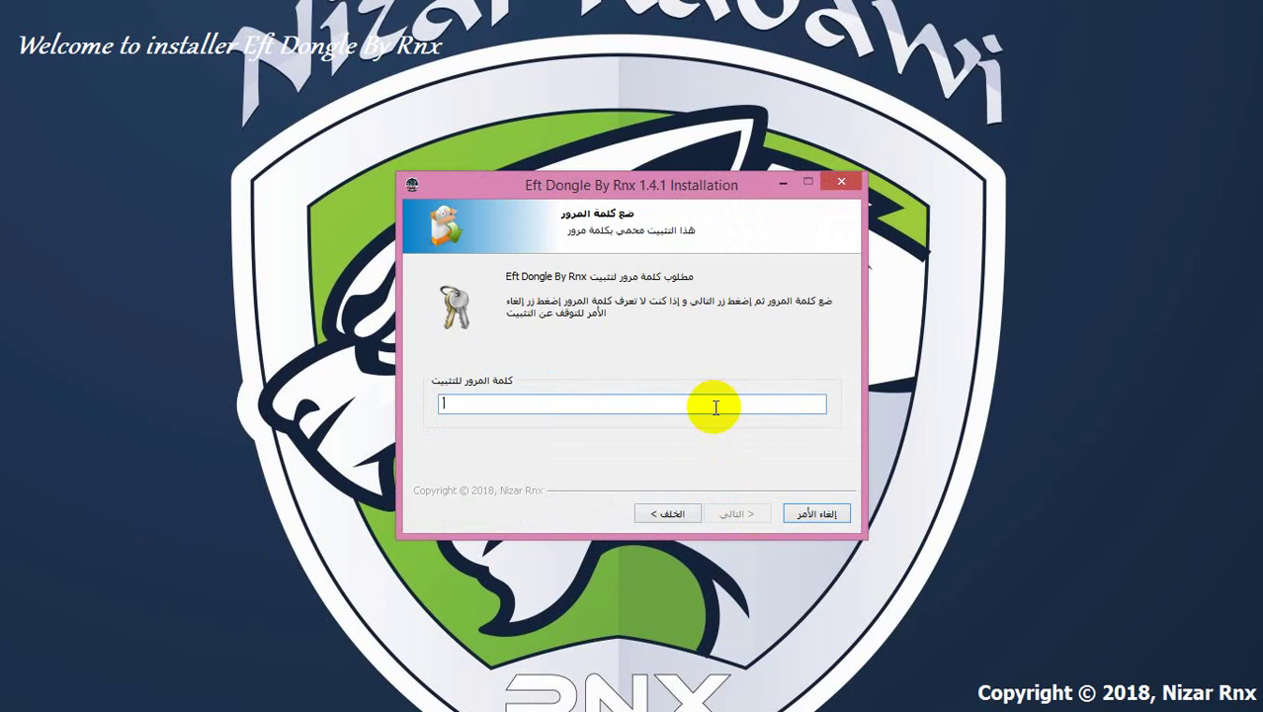
key("ctrl+v")
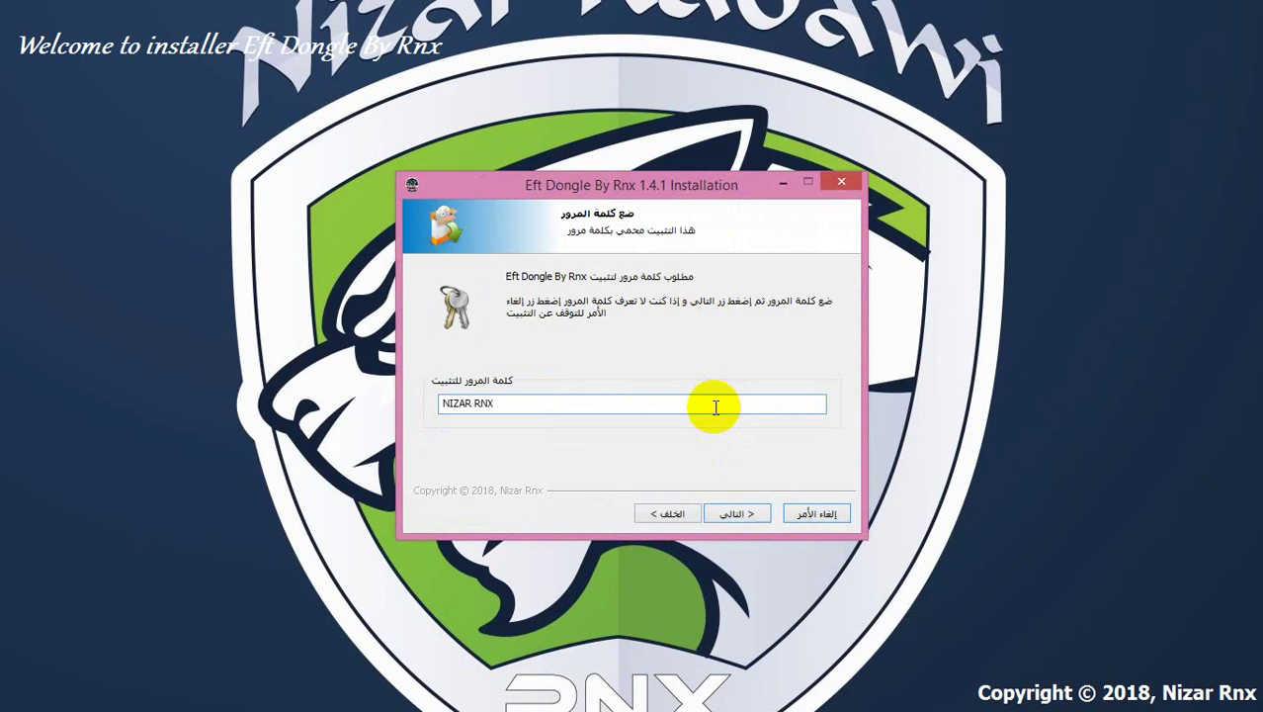
left_click(740, 515)
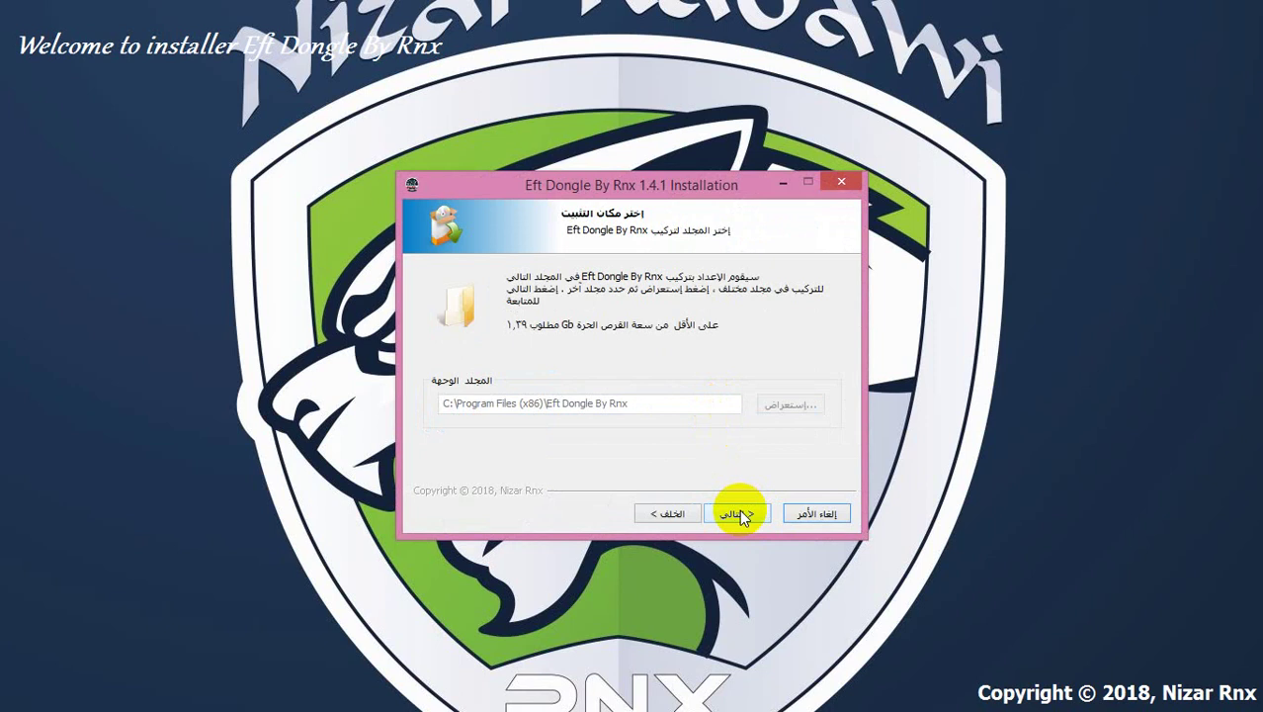
Accept the destination C:\Program Files (x86)\Eft Dongle By Rnx, keep the desktop icon option and start the installation
left_click(740, 515)
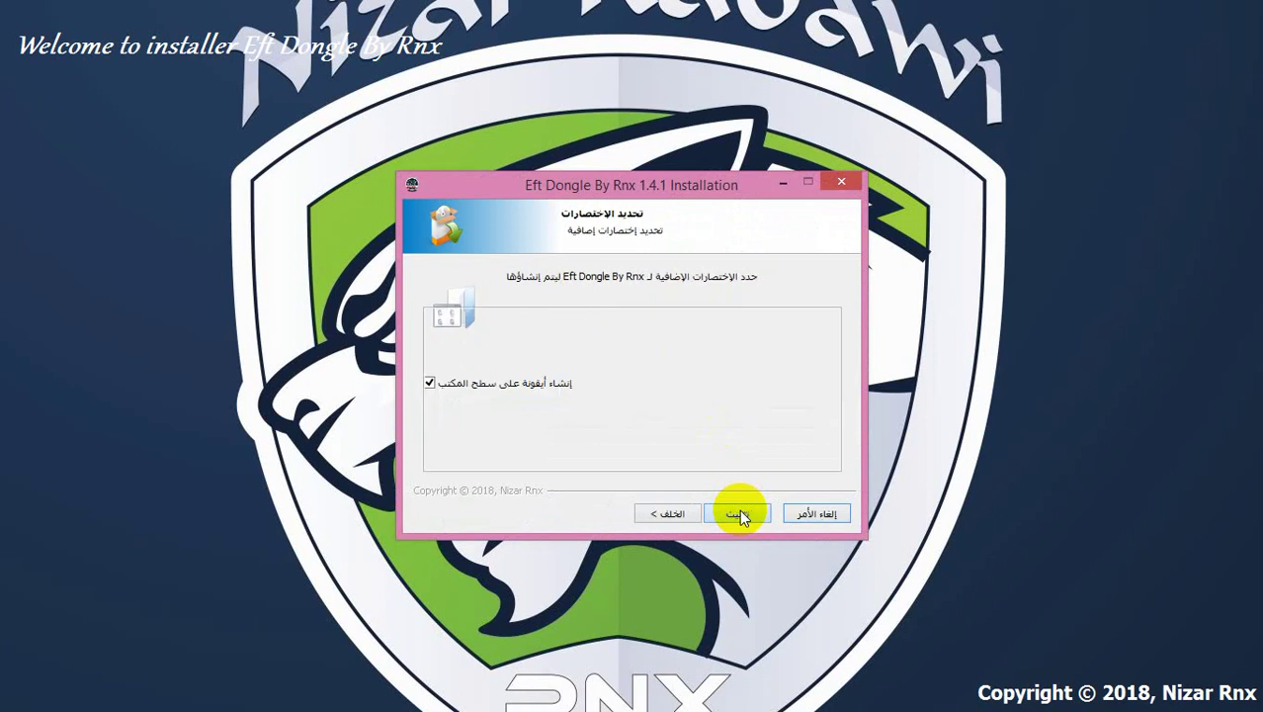
left_click(740, 515)
left_click(740, 515)
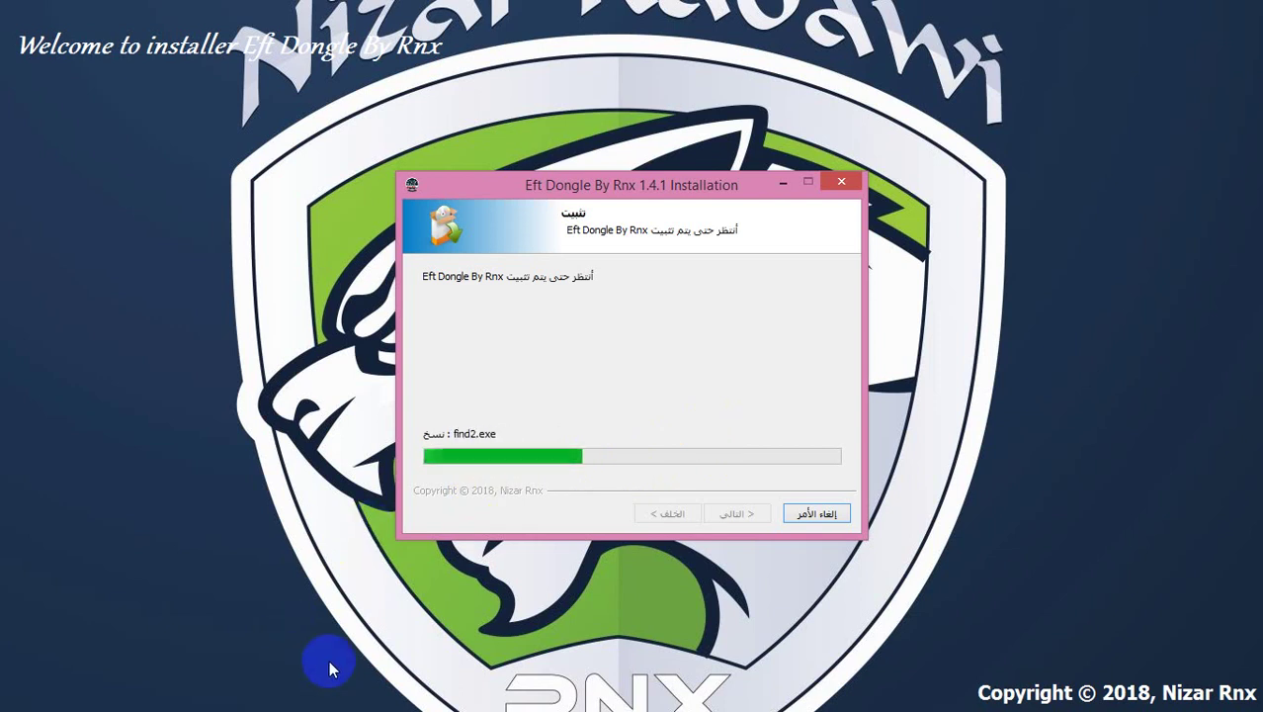
Switch from the running installer to the EFT_Dongle_Full_Crack_1.4.1- folder window
key("super")
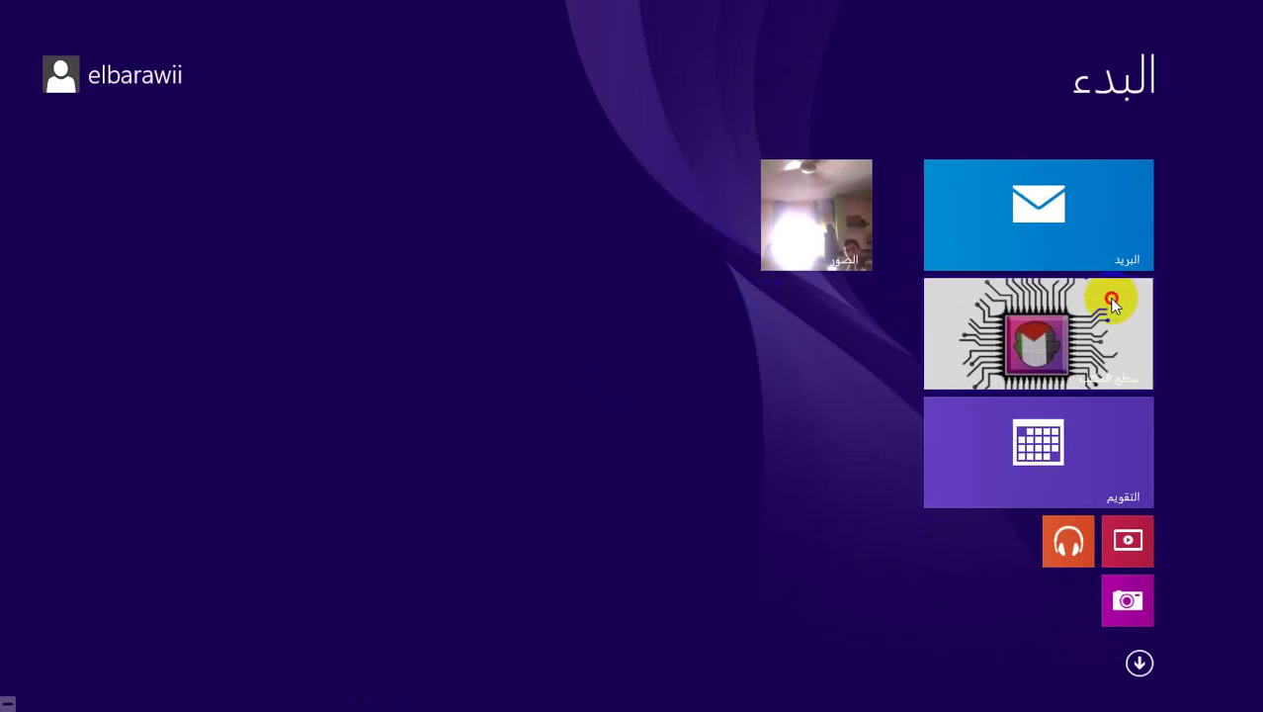
left_click(1114, 296)
key("alt+Tab")
key("alt+Tab")
key("alt+Tab")
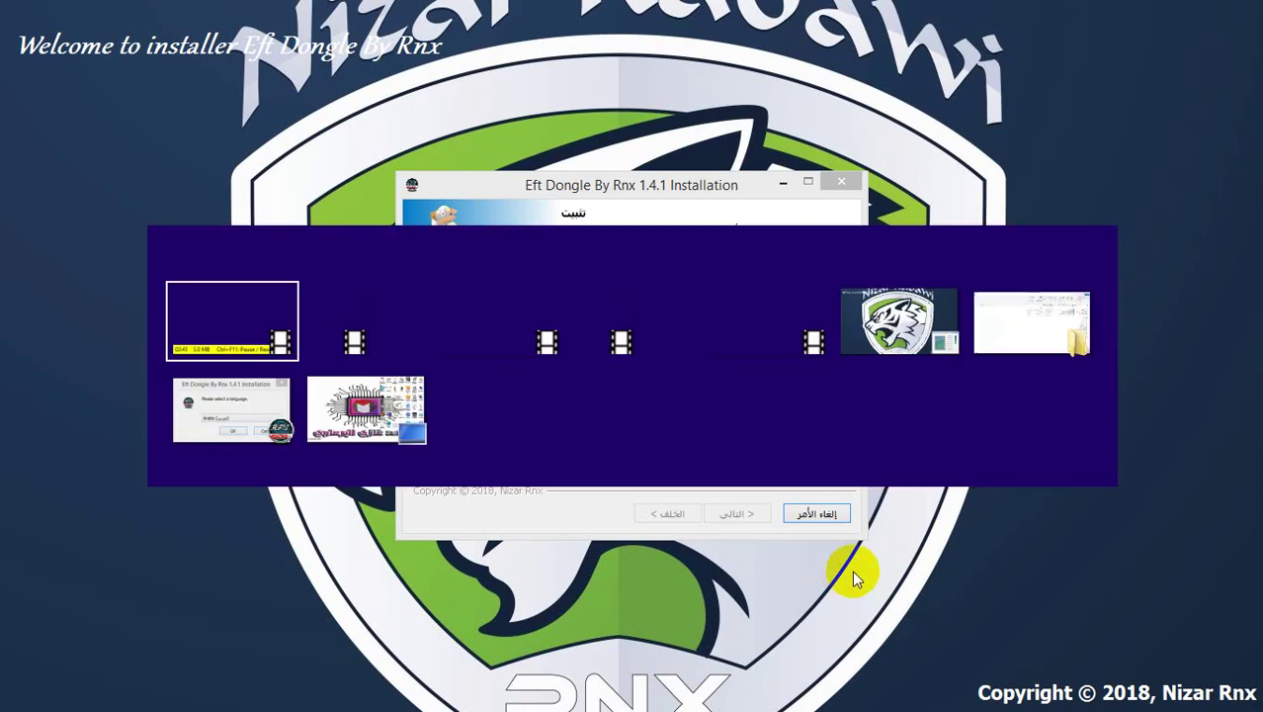
key("alt+Tab")
key("alt+Tab")
key("alt+Tab")
key("alt+Tab")
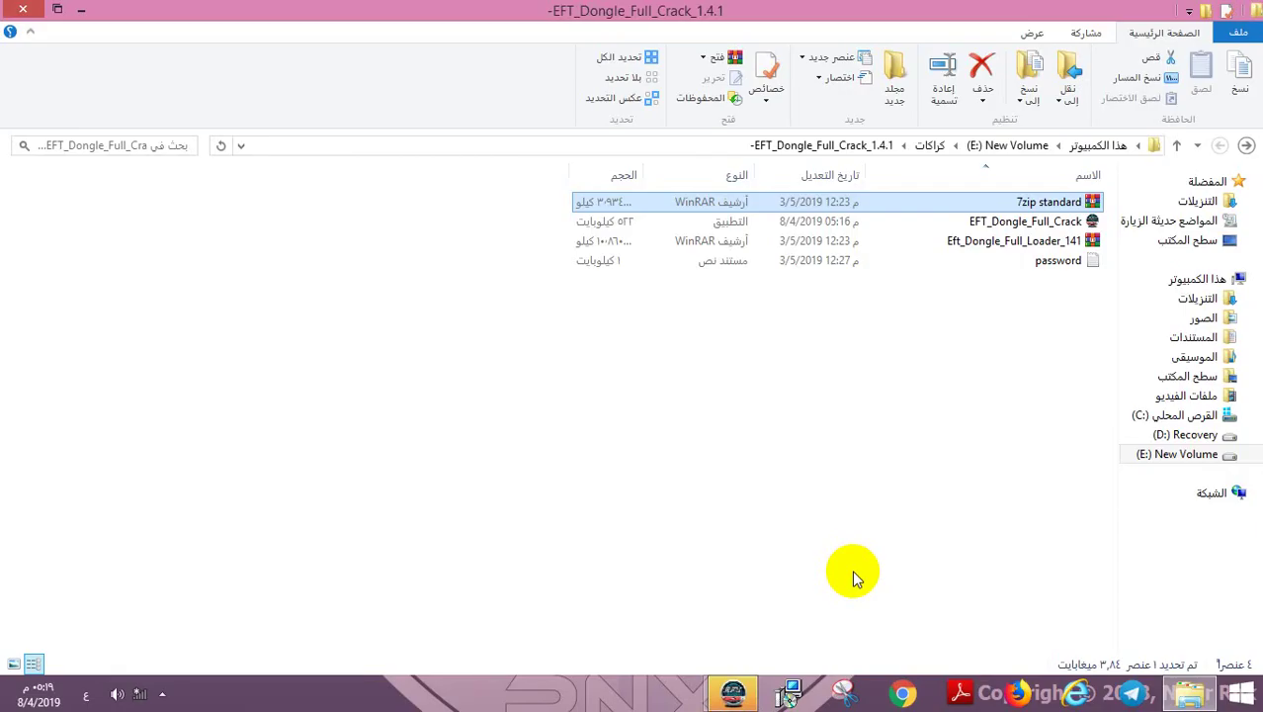
Extract the Eft_Dongle_Full_Loader_141 archive into the current folder
left_click(1027, 242, "ctrl")
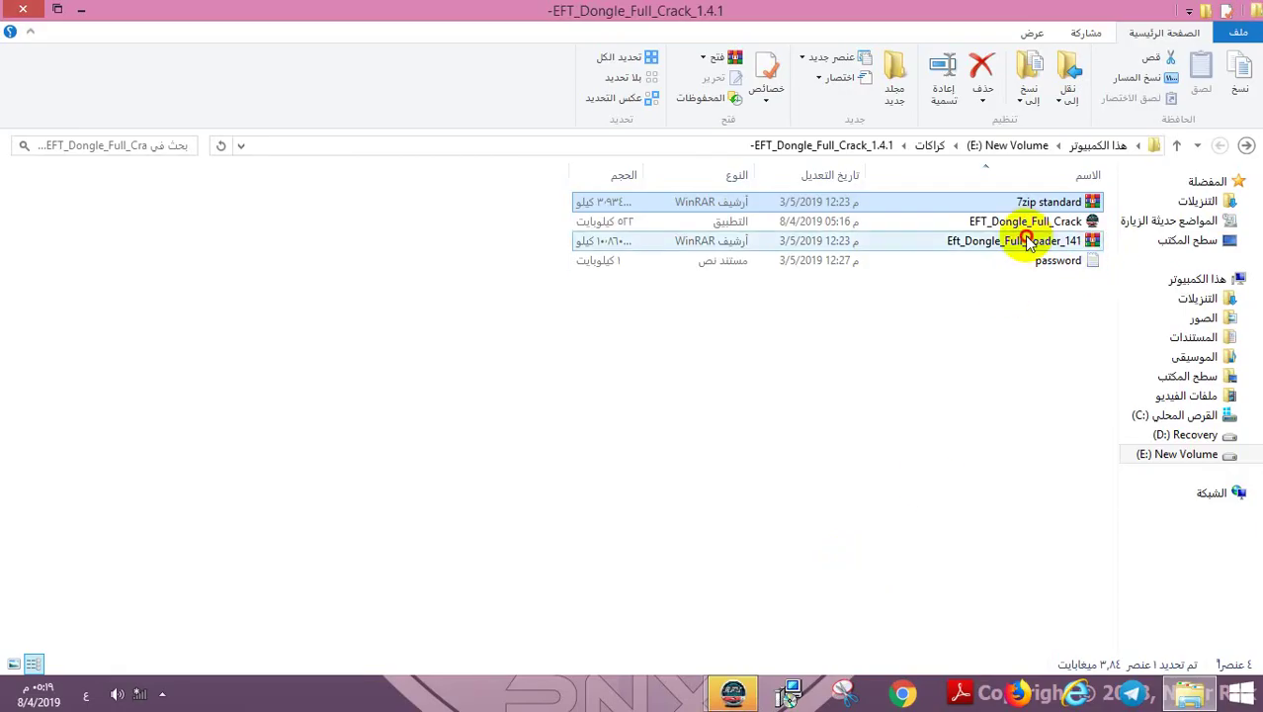
left_click(1028, 242)
right_click(1028, 242)
left_click(977, 316)
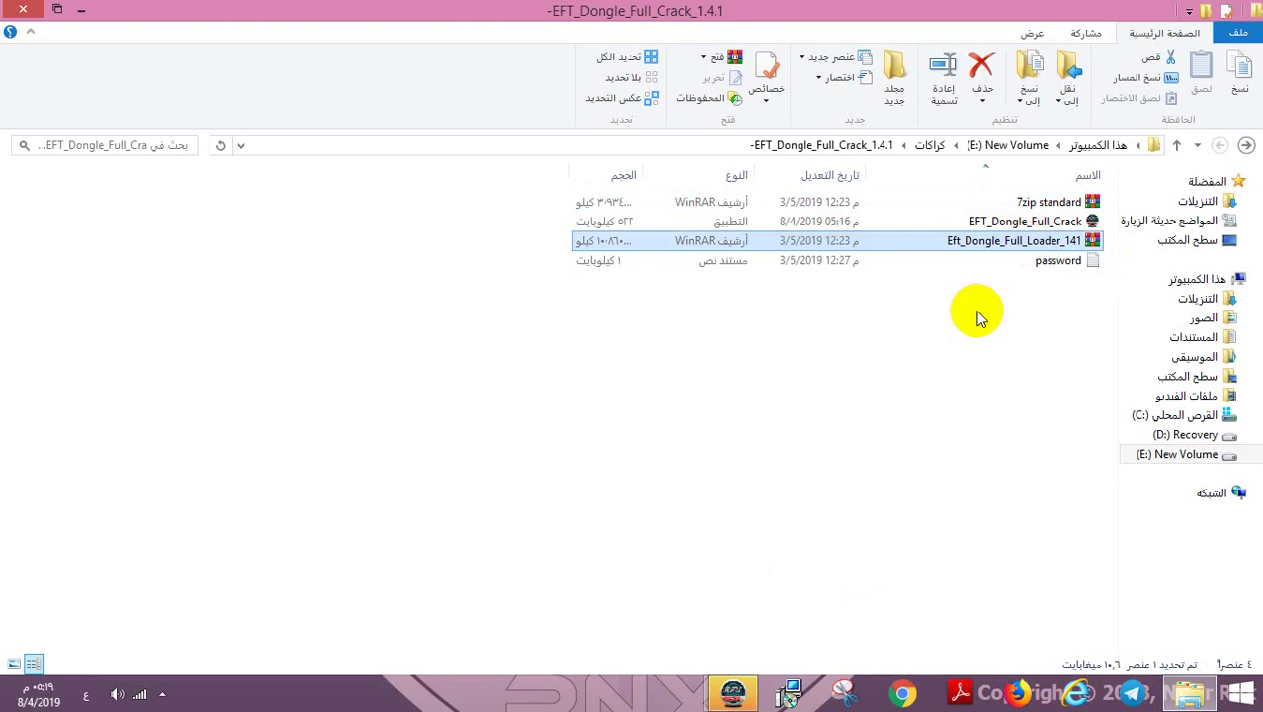
right_click(1033, 245)
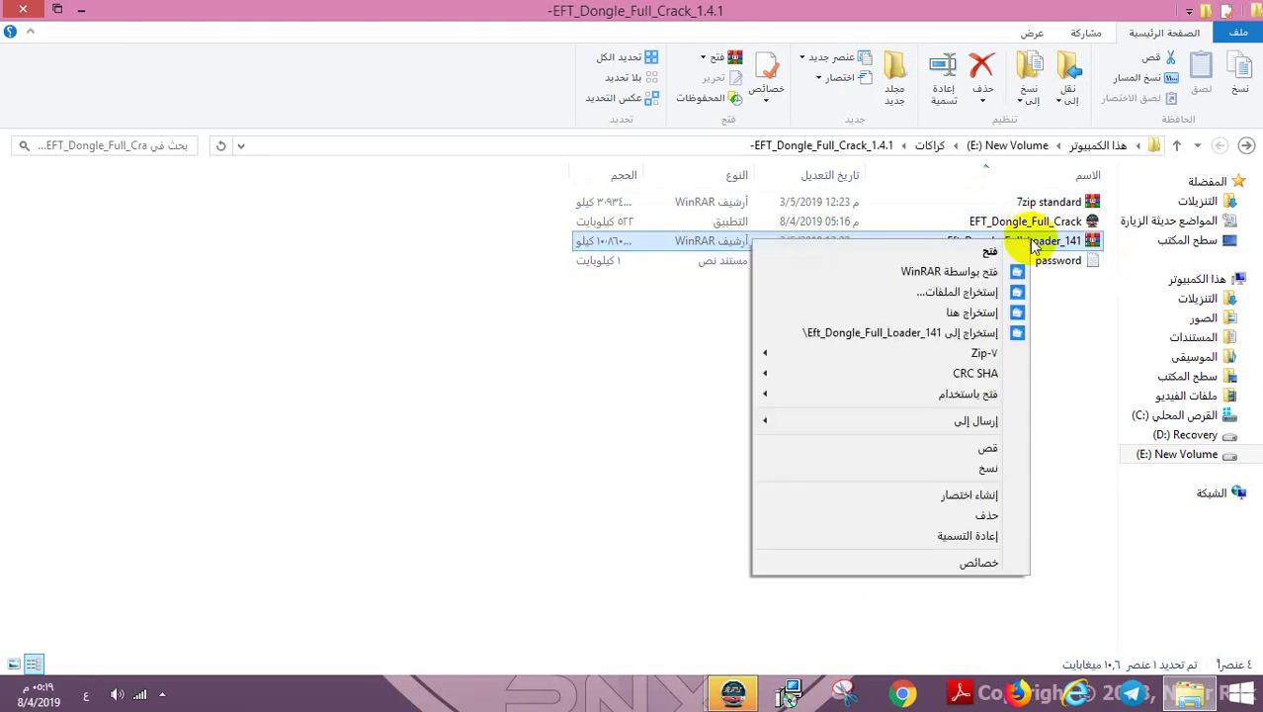
left_click(995, 316)
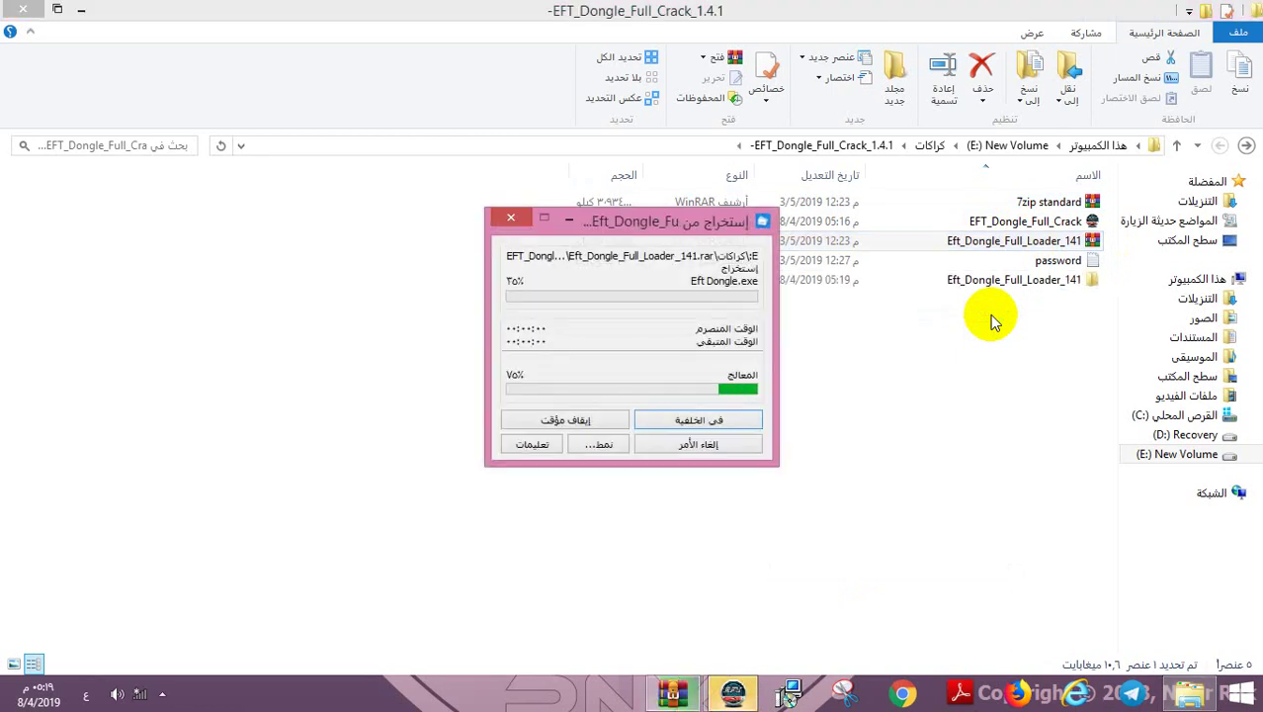
Open the extracted Eft_Dongle_Full_Loader_141 folder and copy its Eft Dongle application file
double_click(1040, 204)
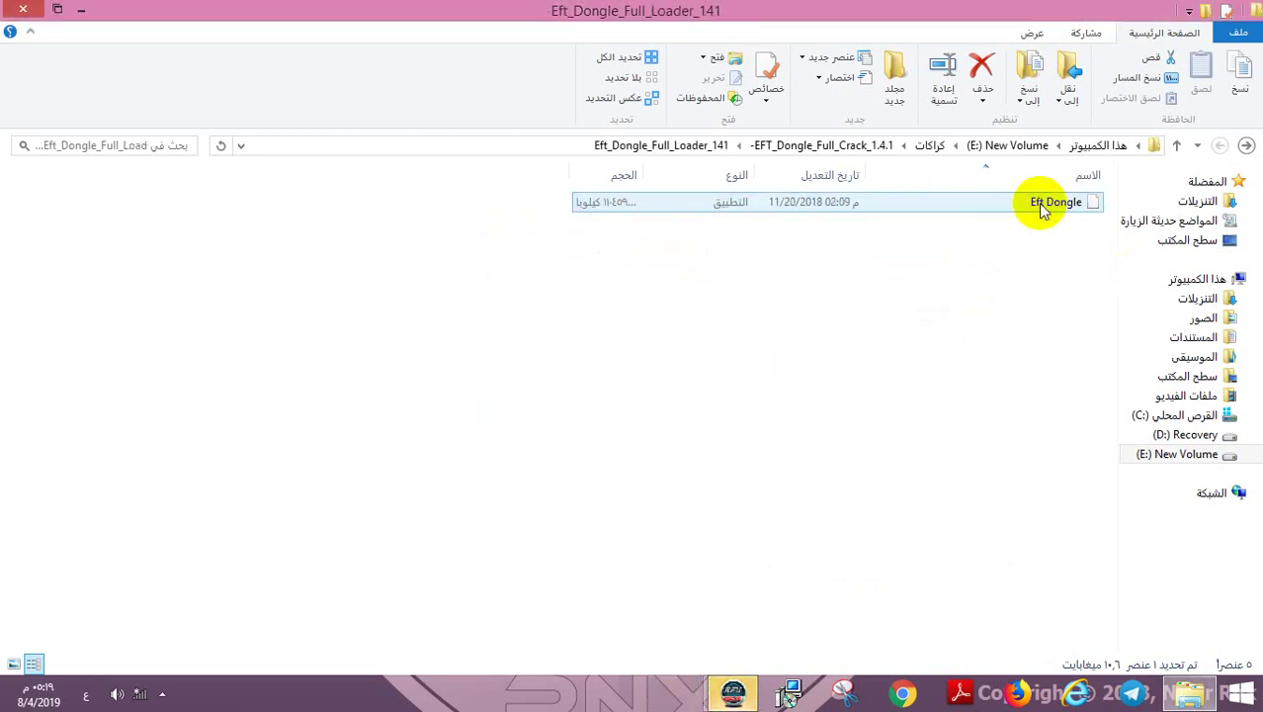
left_click(1042, 205)
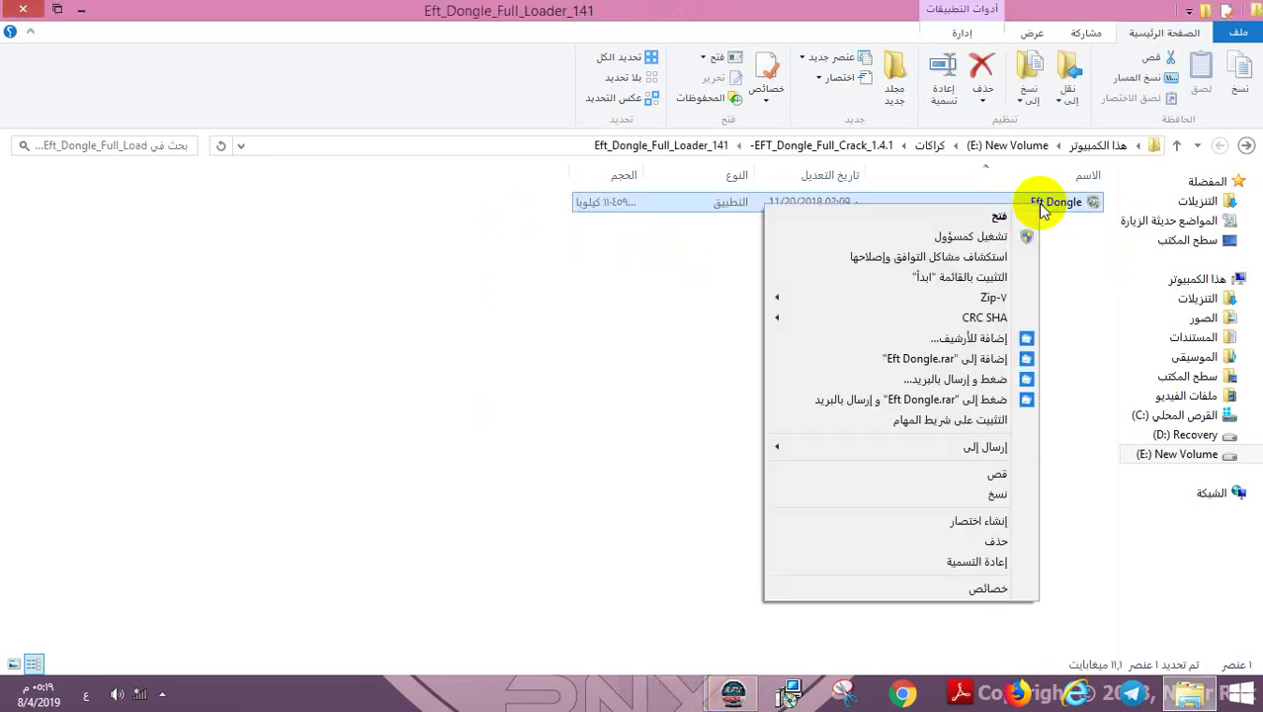
right_click(1043, 206)
left_click(914, 496)
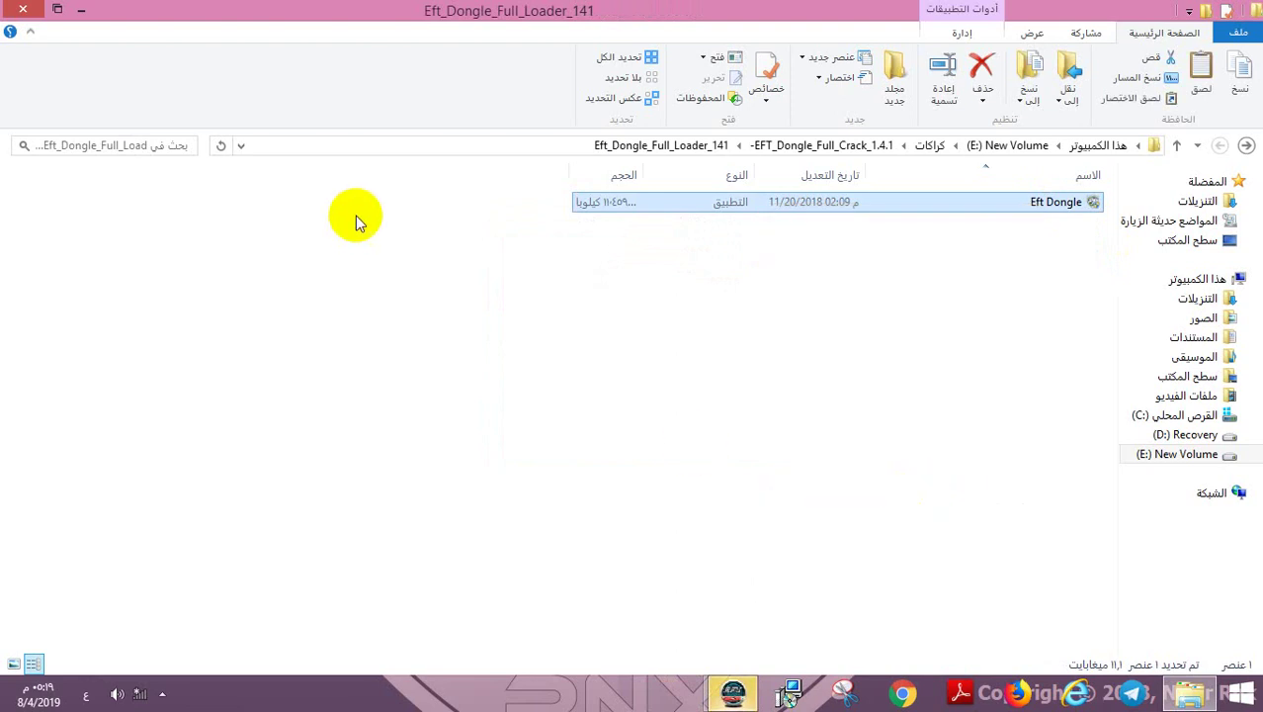
Check the progress of the running Eft Dongle By Rnx 1.4.1 installation
left_click(735, 695)
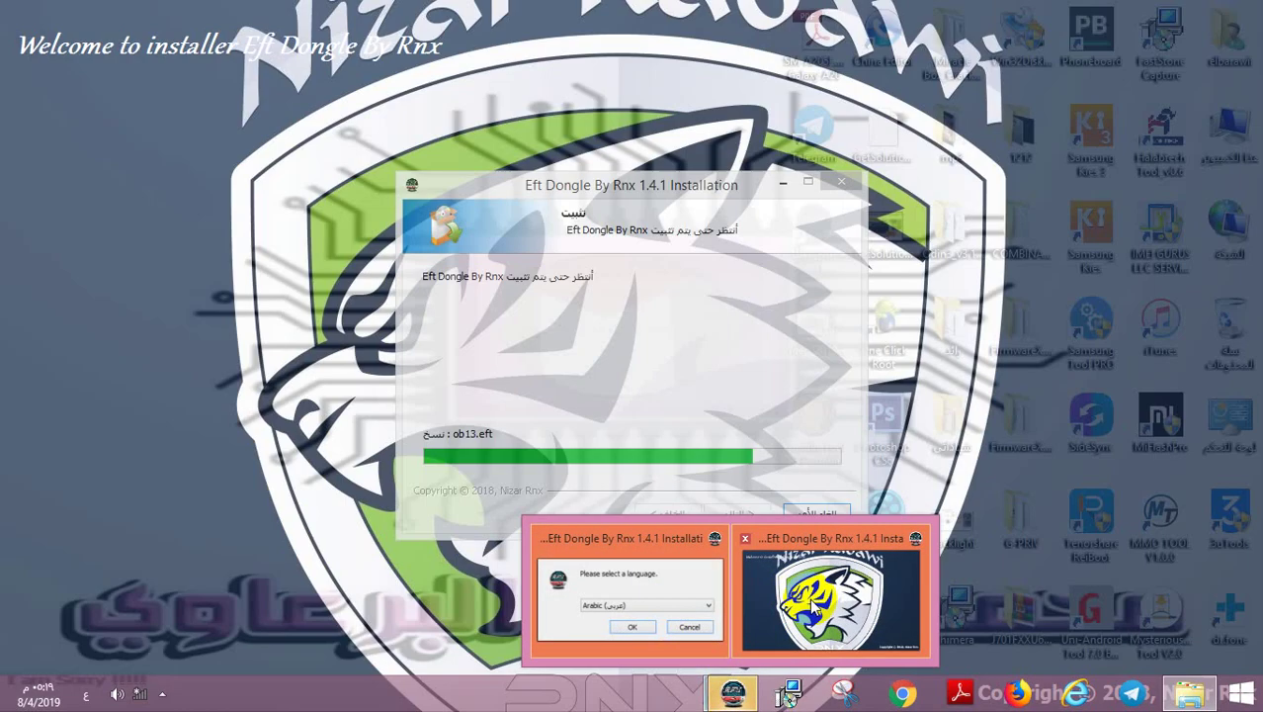
left_click(809, 598)
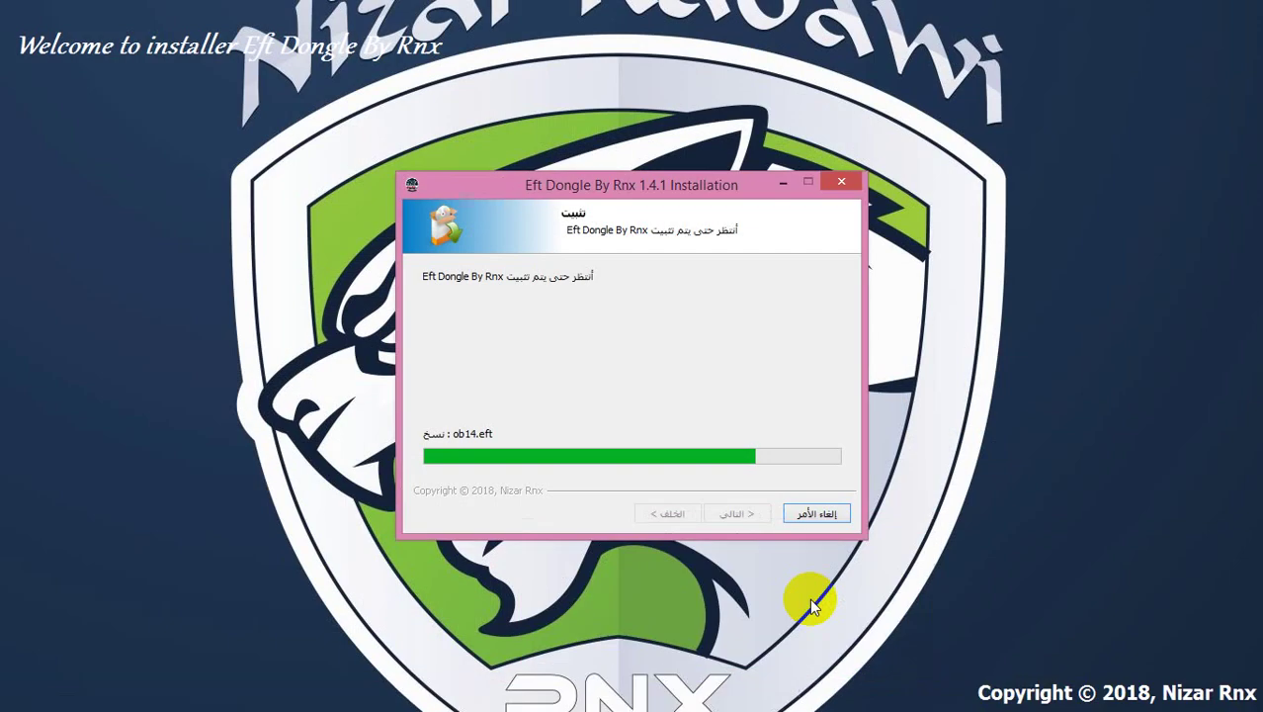
left_click(735, 695)
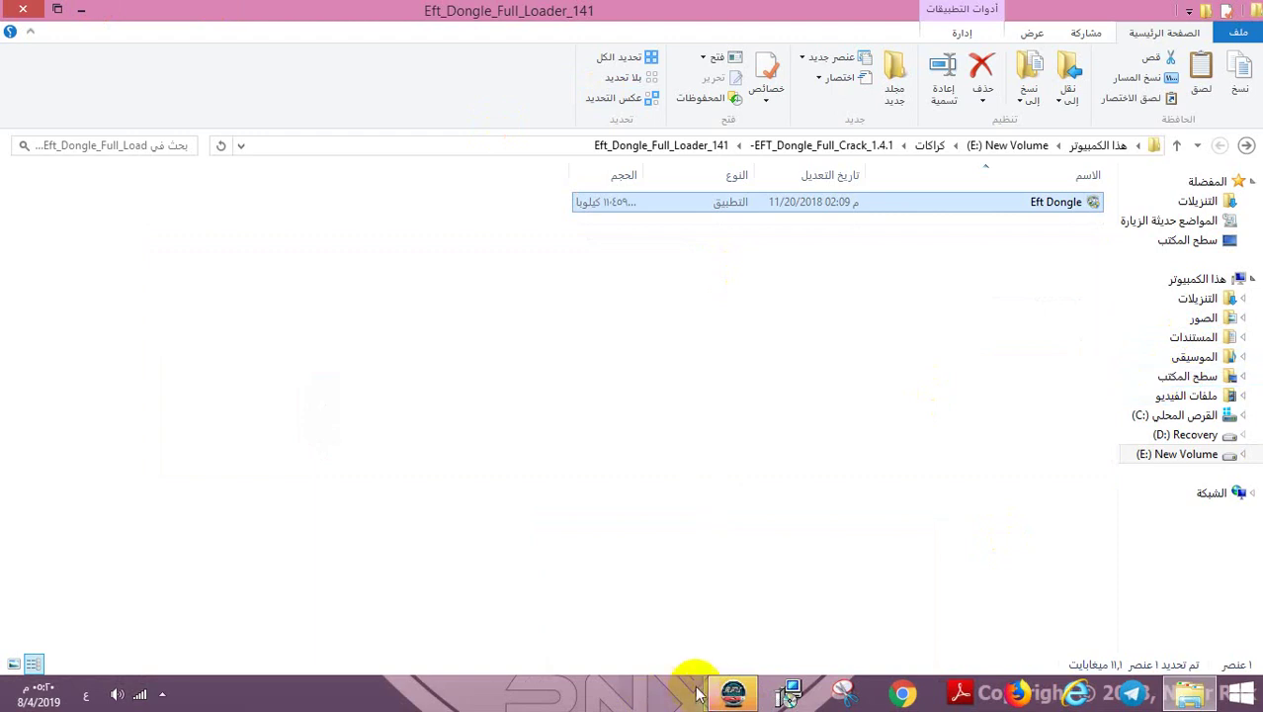
Cancel the duplicate Eft Dongle By Rnx setup that is waiting at the language selection
mouse_move(732, 697)
left_click(664, 629)
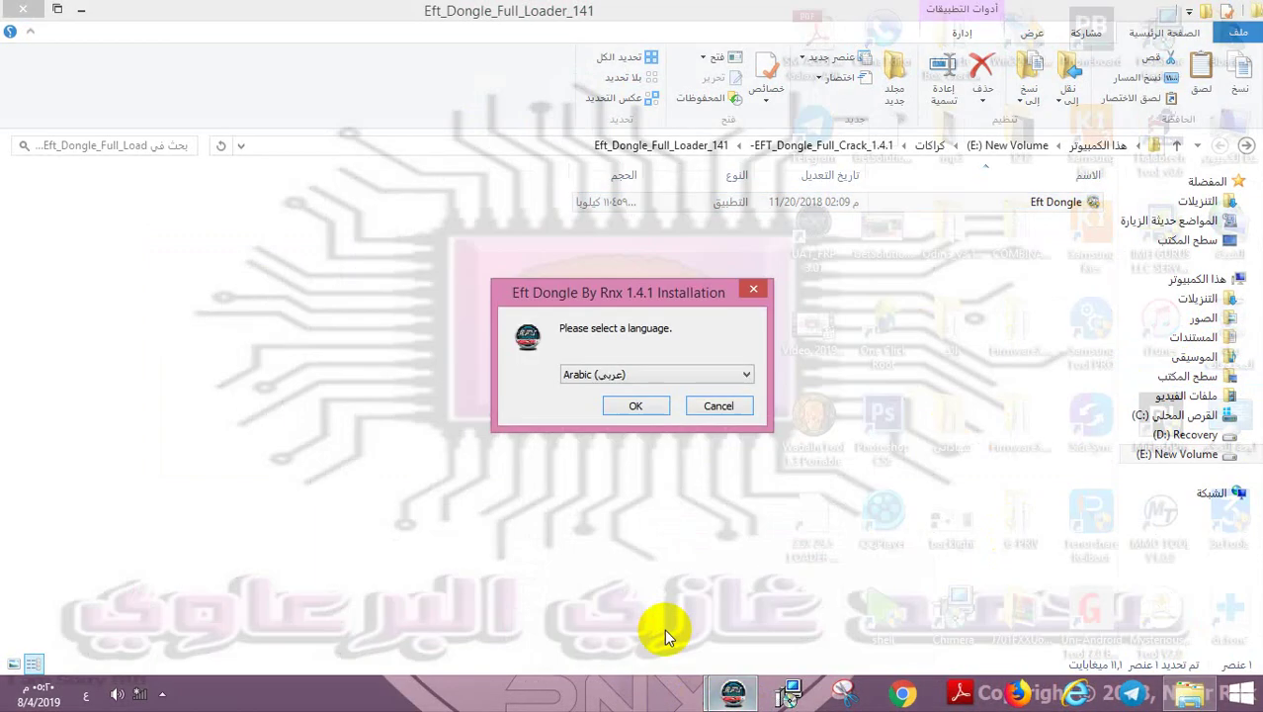
left_click(719, 406)
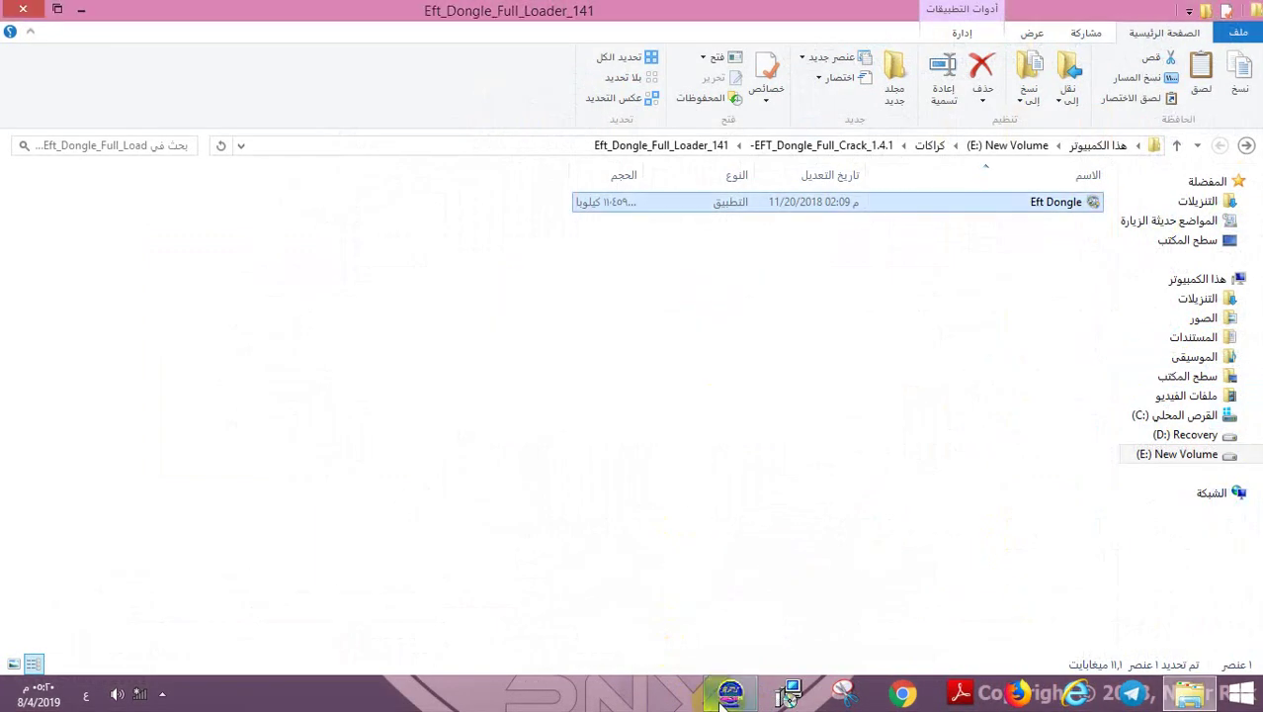
Finish the Eft Dongle By Rnx installation without running the program or visiting the product page, and close the loader folder
mouse_move(726, 696)
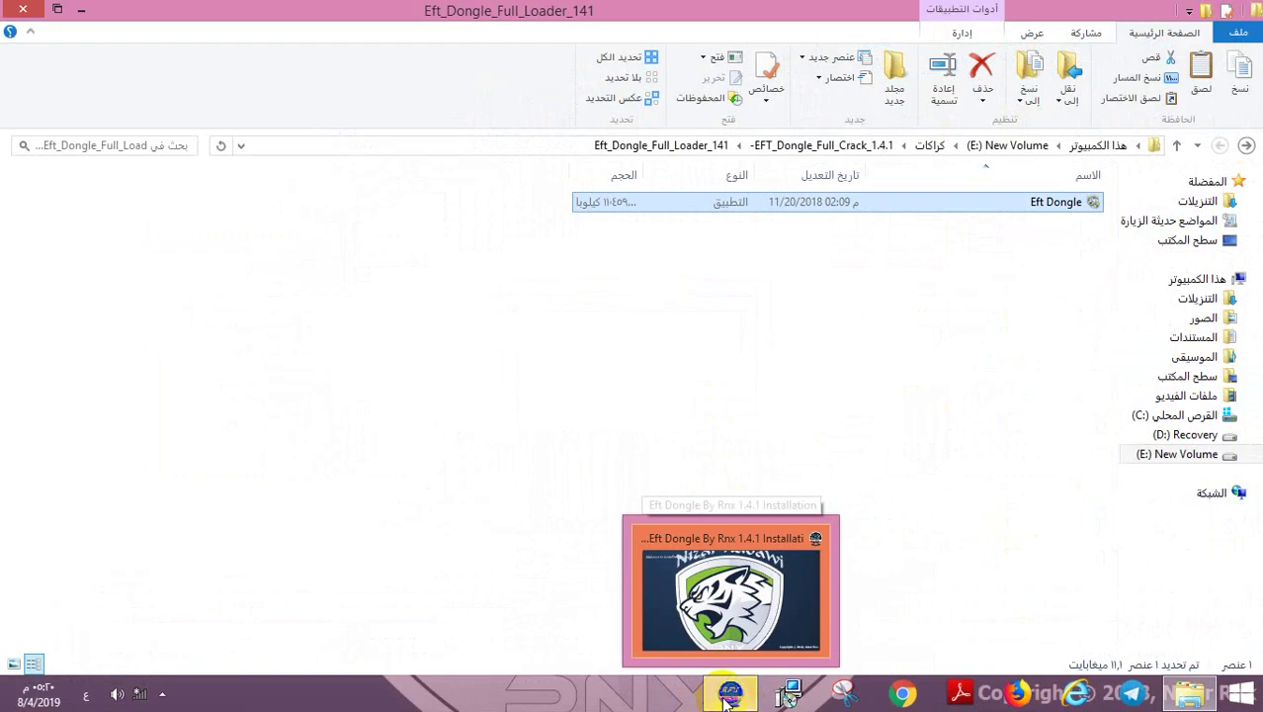
left_click(730, 593)
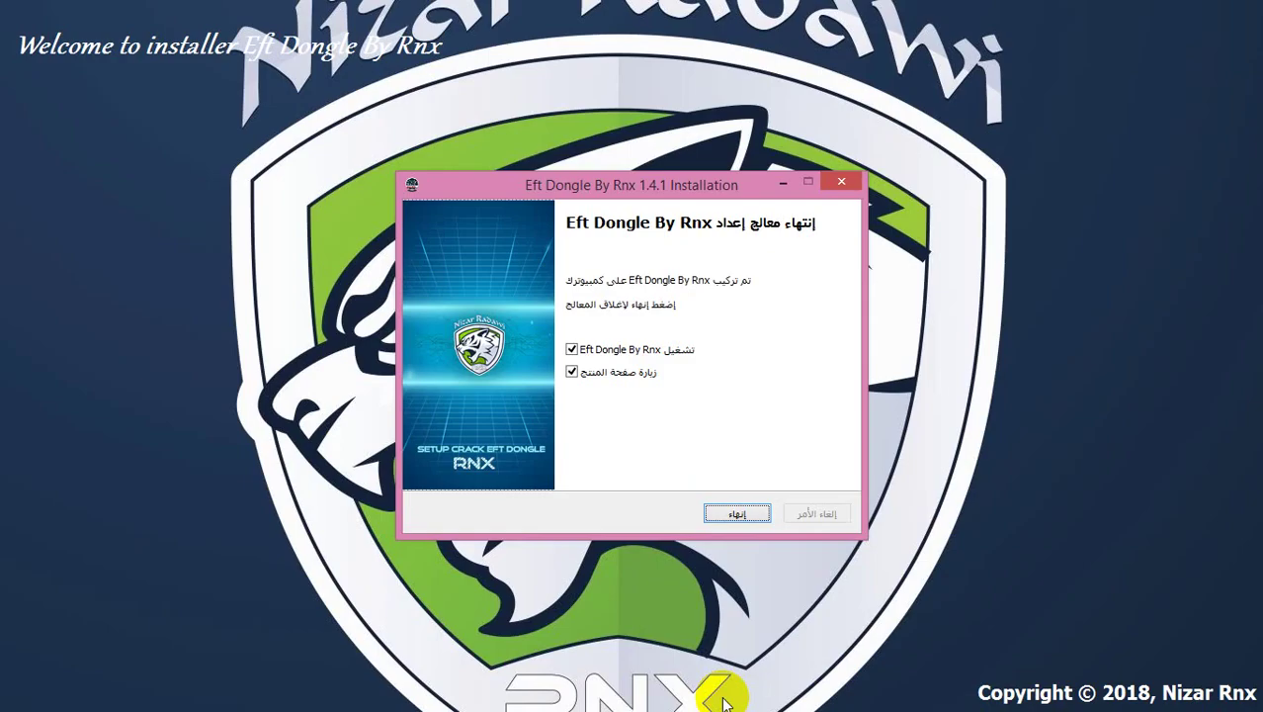
left_click(630, 353)
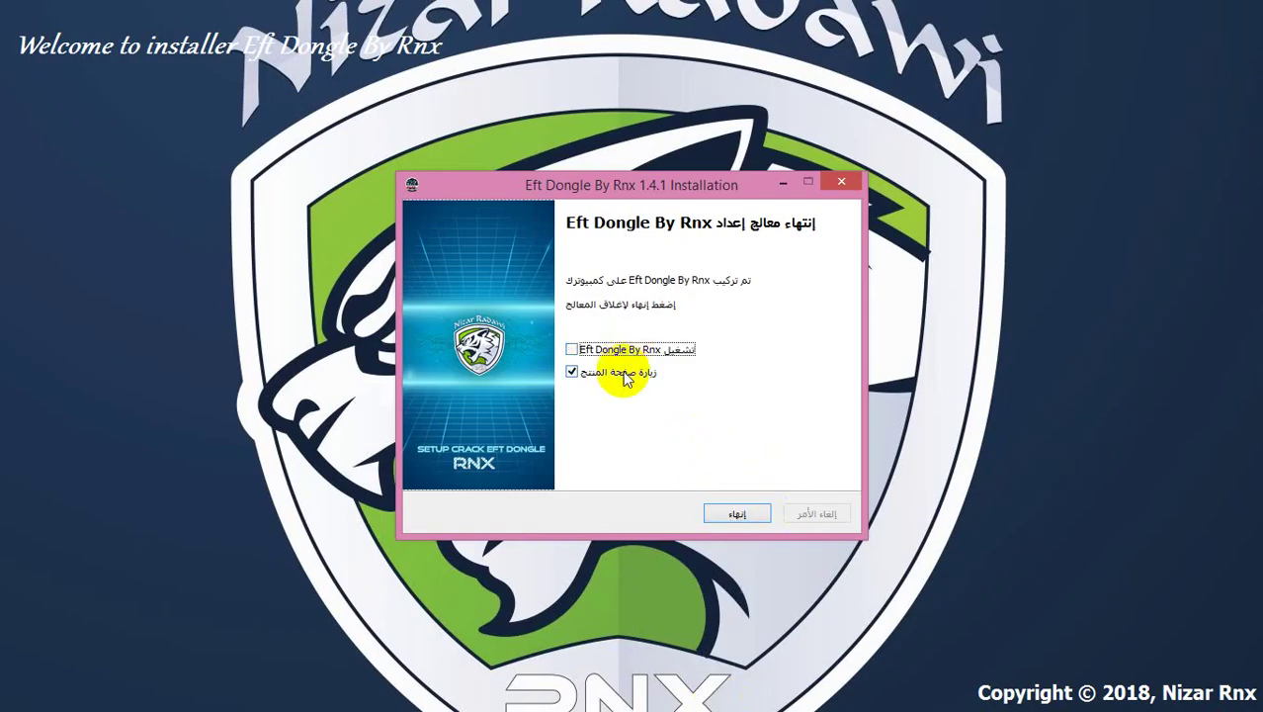
left_click(623, 373)
left_click(732, 515)
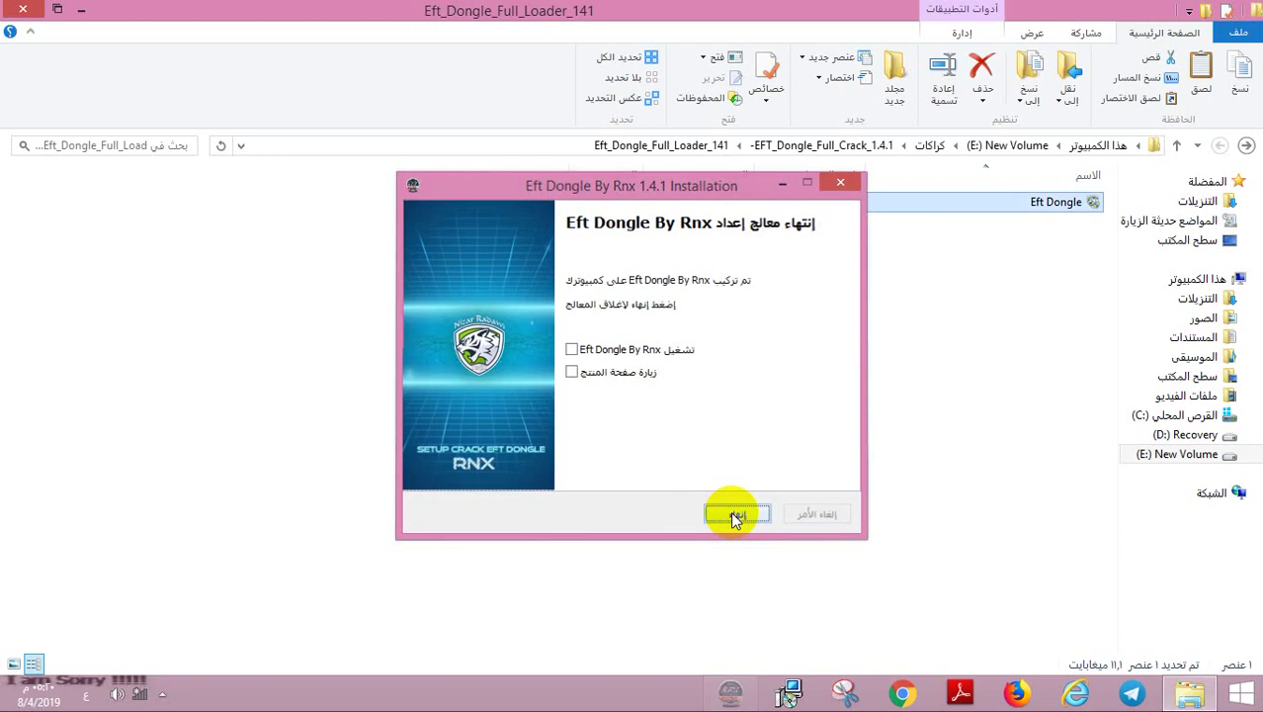
left_click(7, 8)
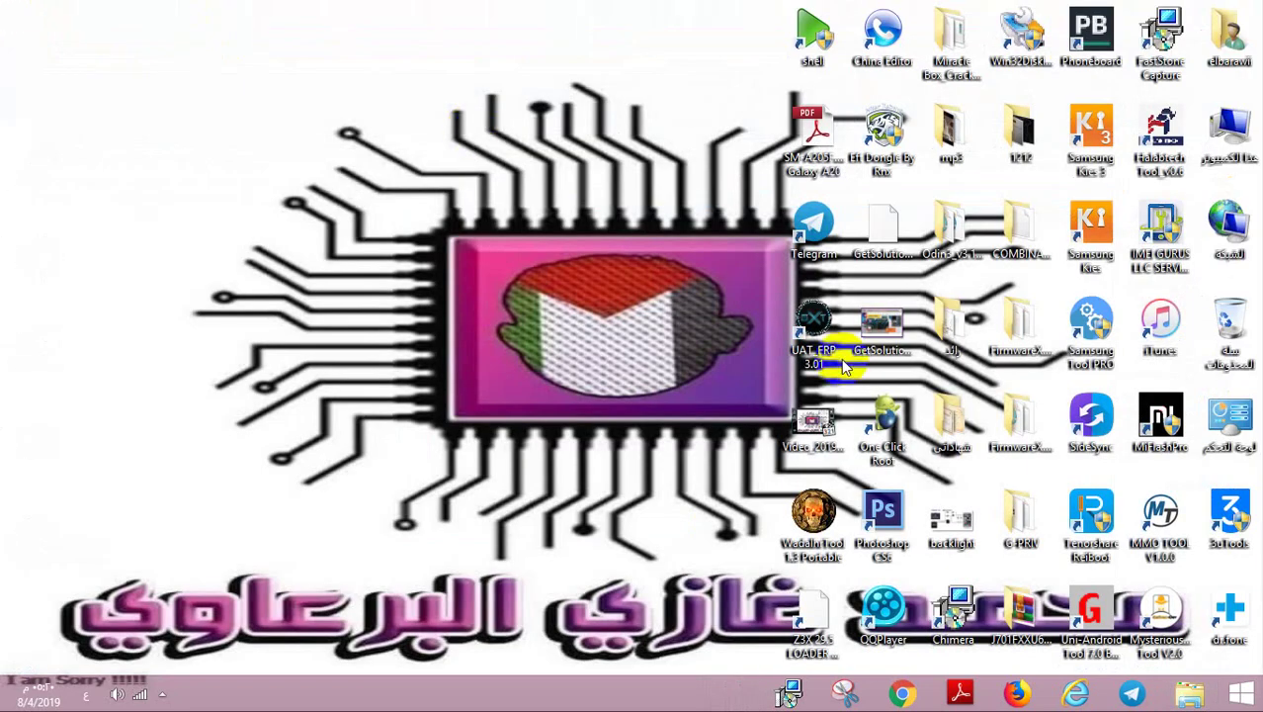
Open the installation folder of the Eft Dongle By Rnx desktop shortcut
left_click(882, 173)
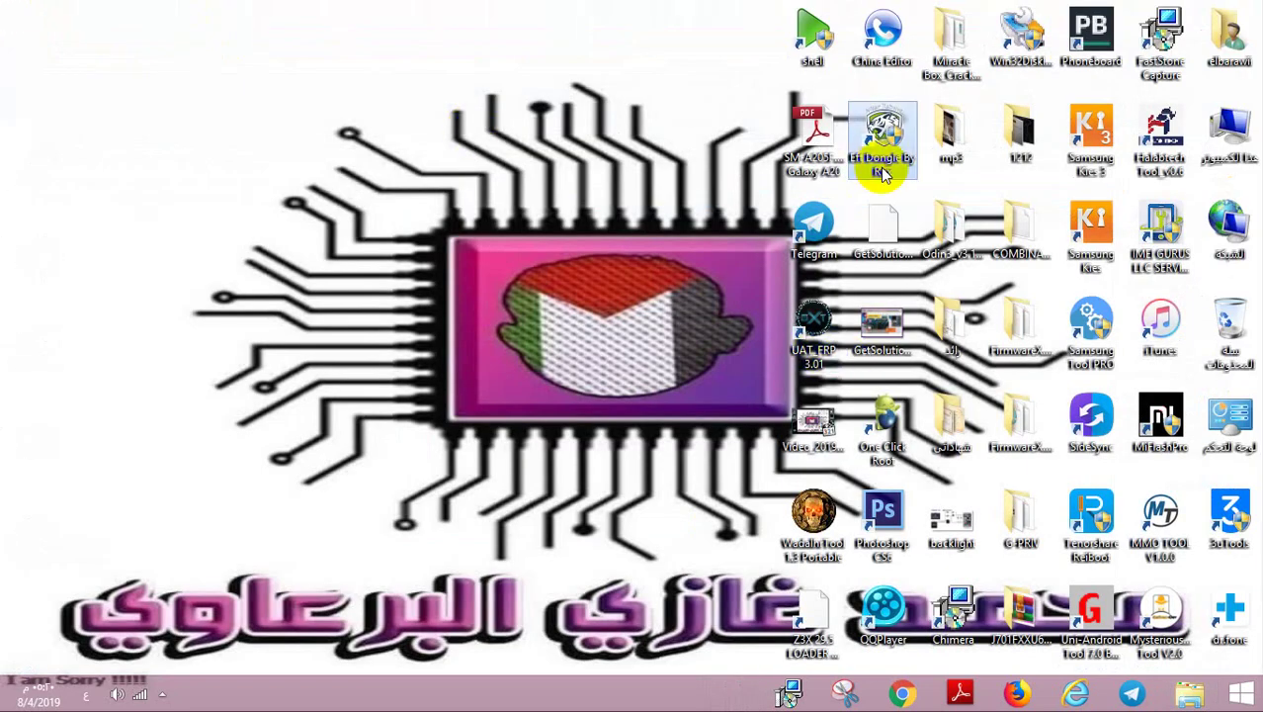
right_click(883, 172)
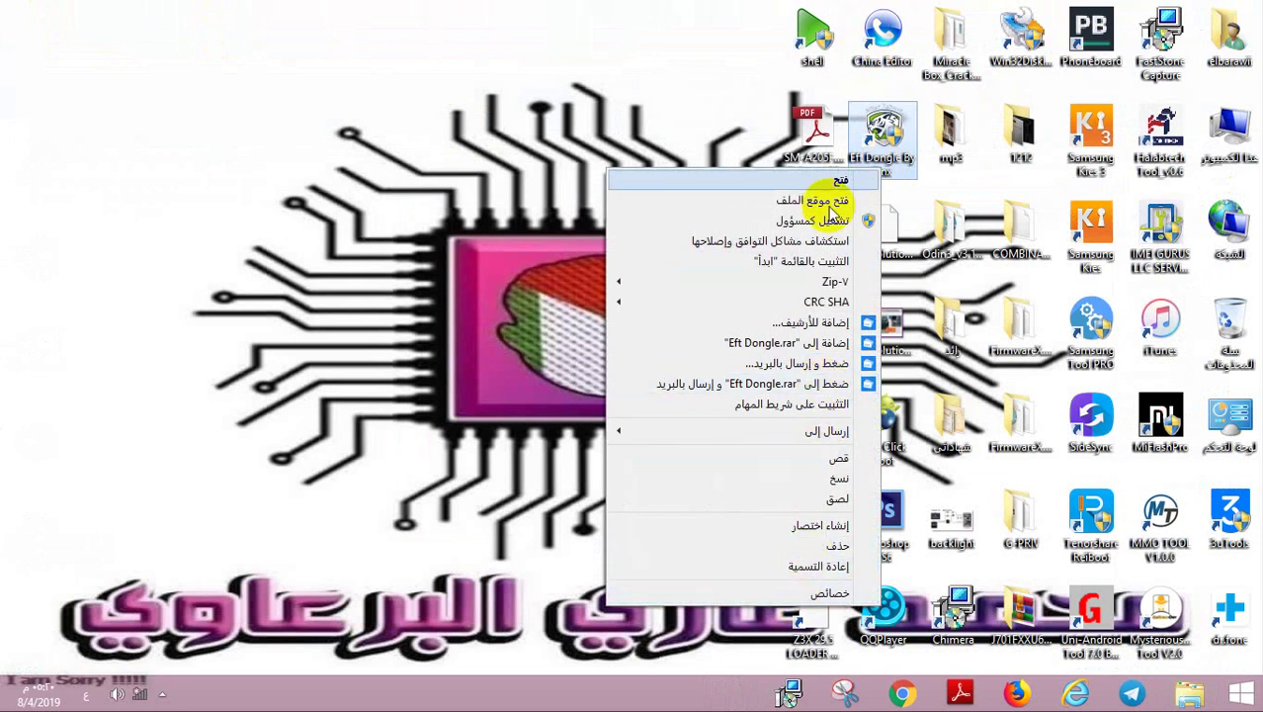
left_click(829, 202)
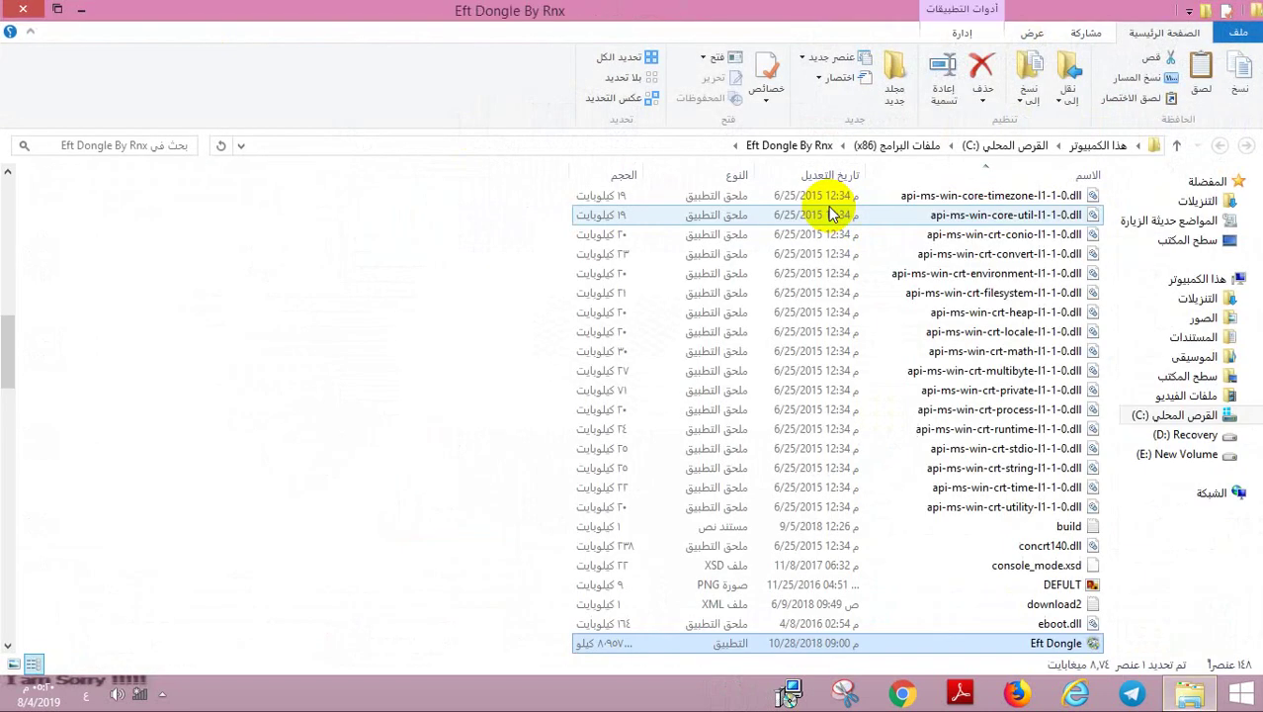
Paste the copied loader into the Eft Dongle By Rnx folder, replacing the existing Eft Dongle.exe with administrator permission
right_click(240, 451)
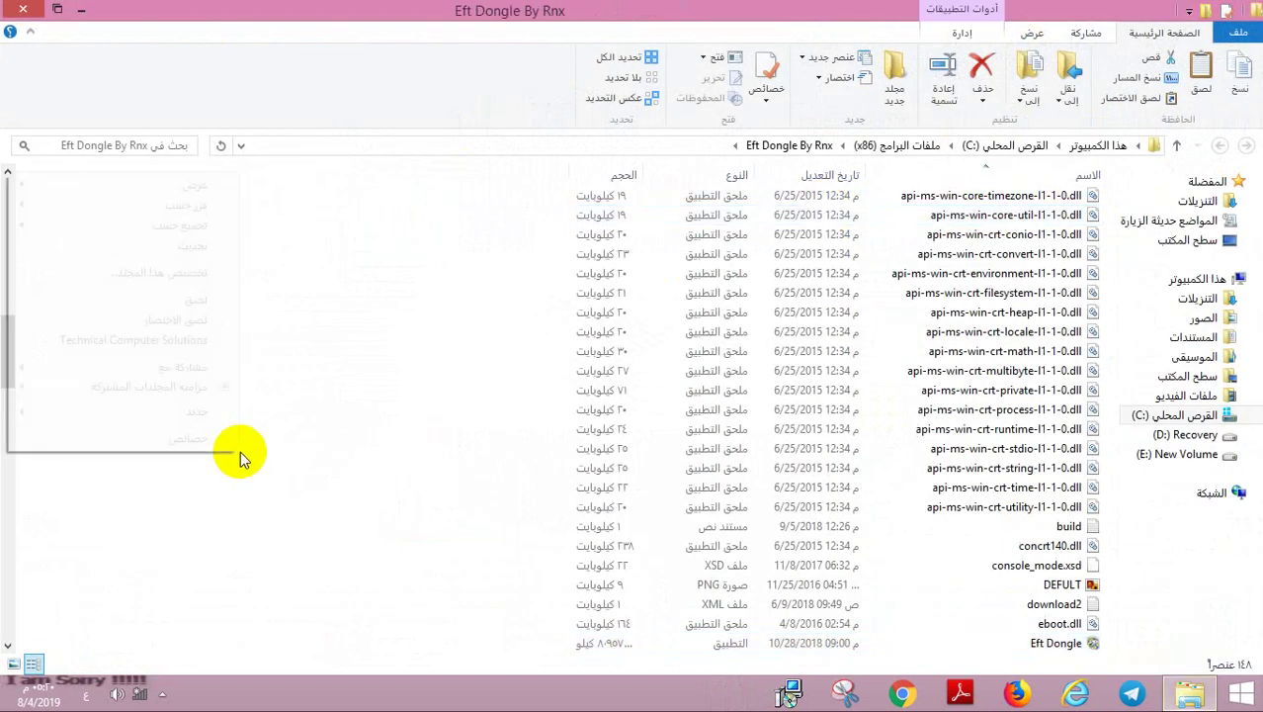
left_click(211, 293)
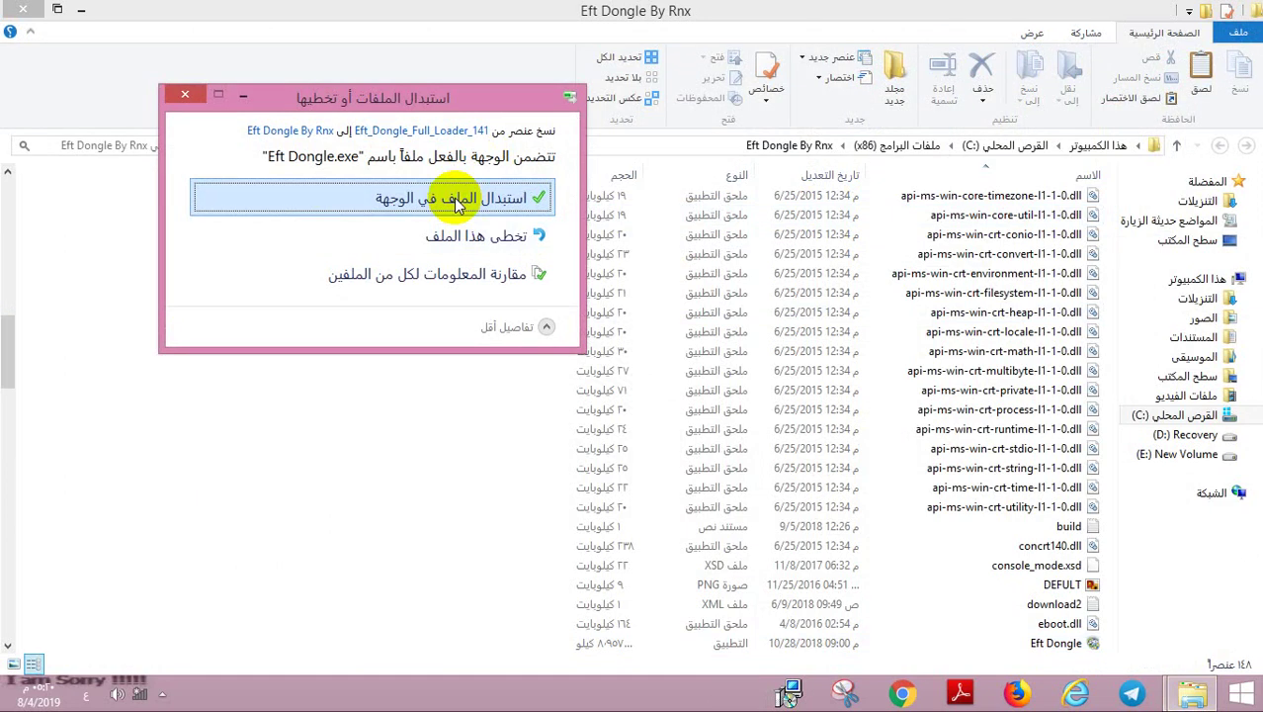
left_click(458, 201)
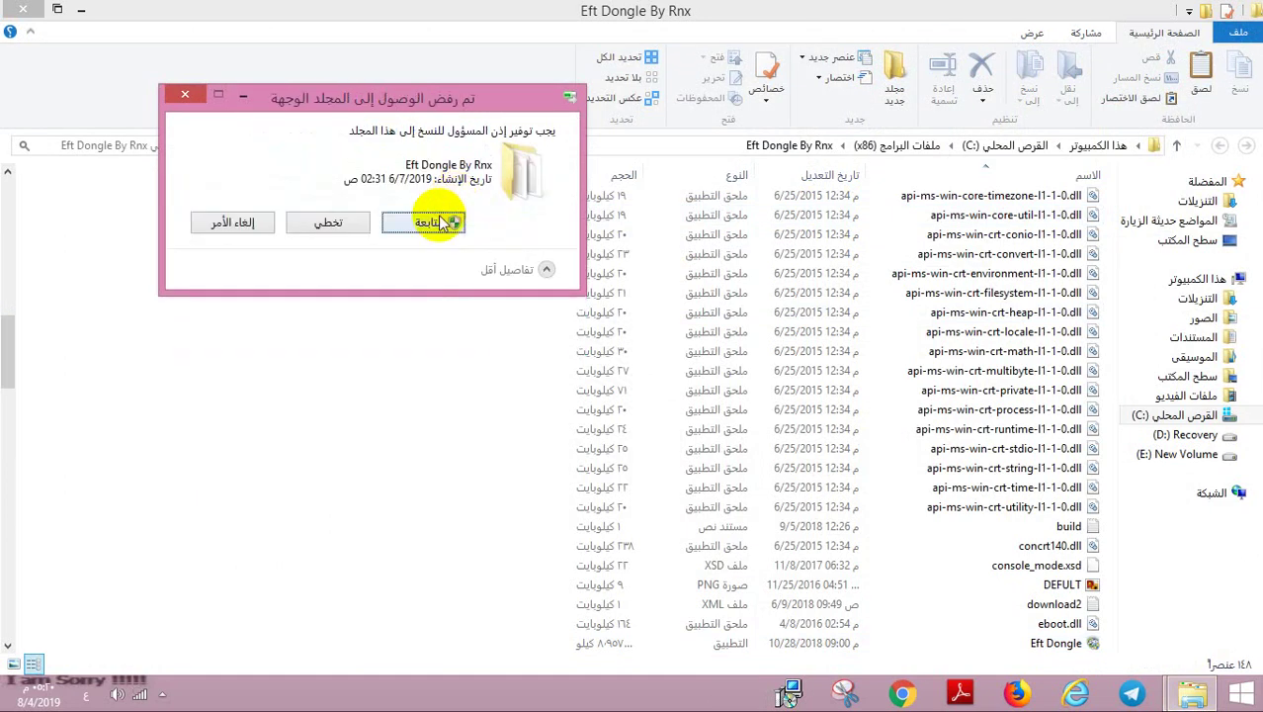
left_click(435, 222)
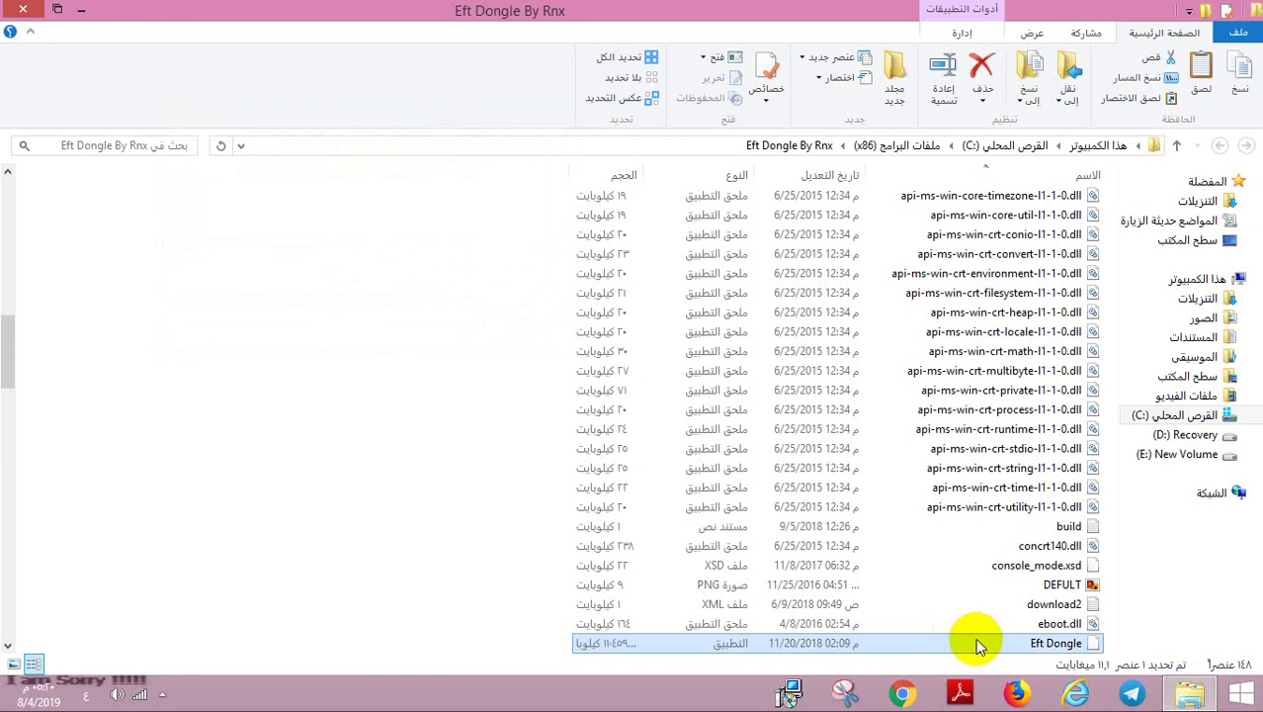
Create a desktop shortcut for the replaced Eft Dongle file and minimize the folder window
right_click(975, 637)
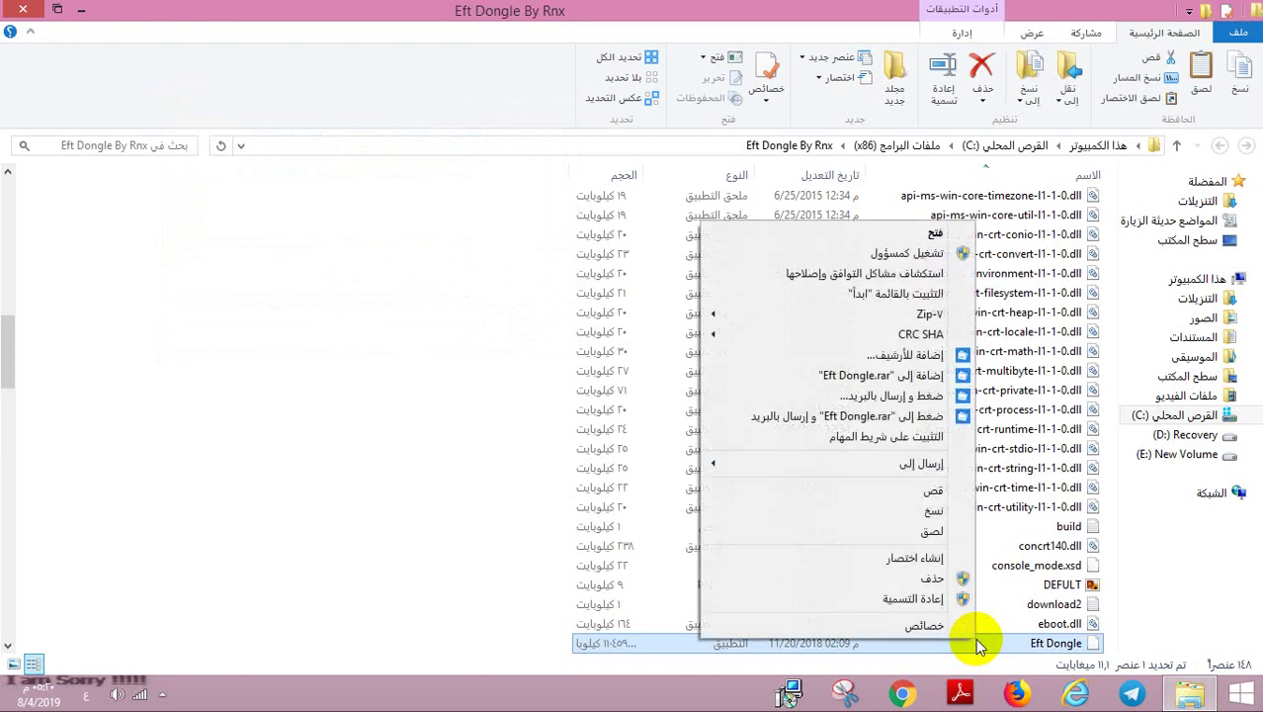
left_click(897, 464)
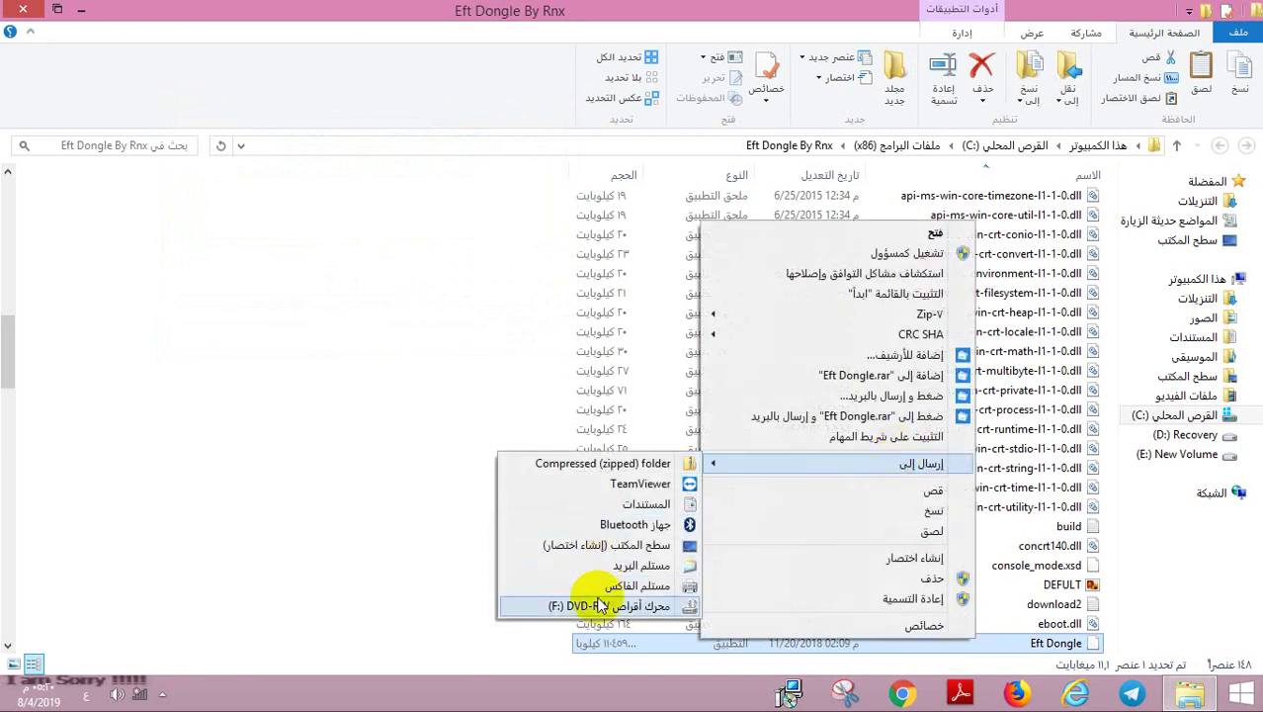
left_click(617, 544)
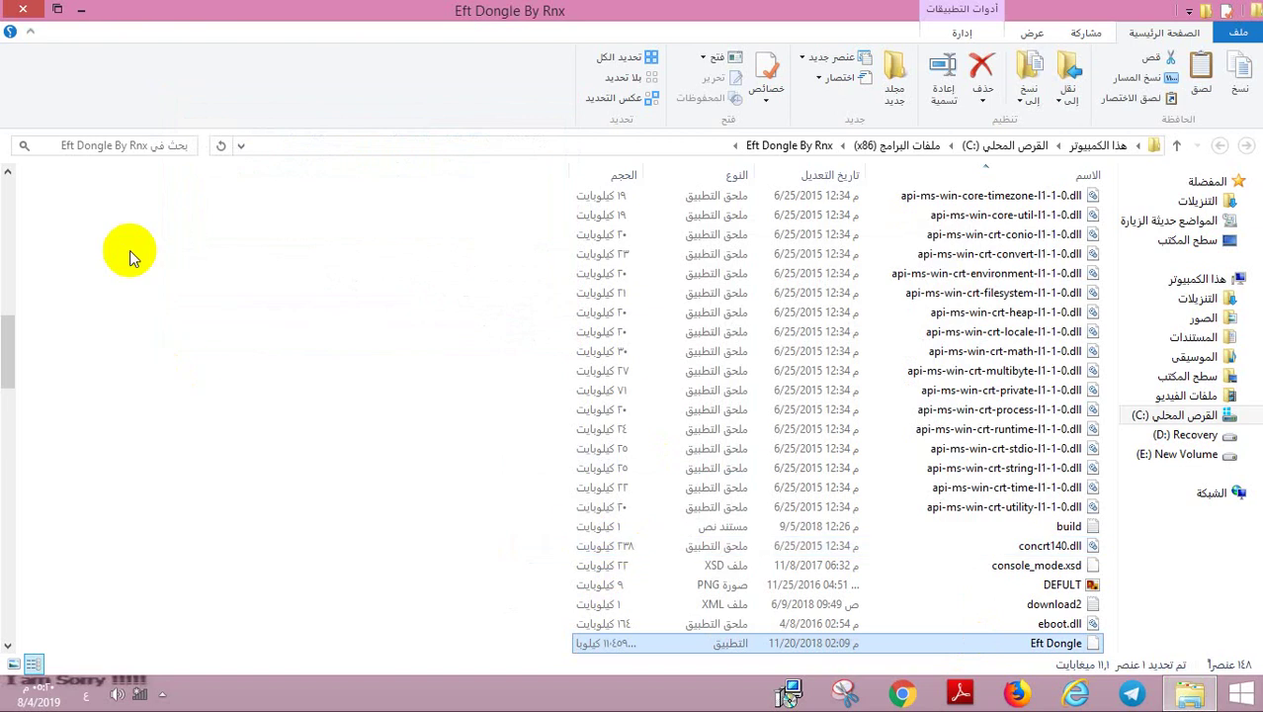
left_click(81, 9)
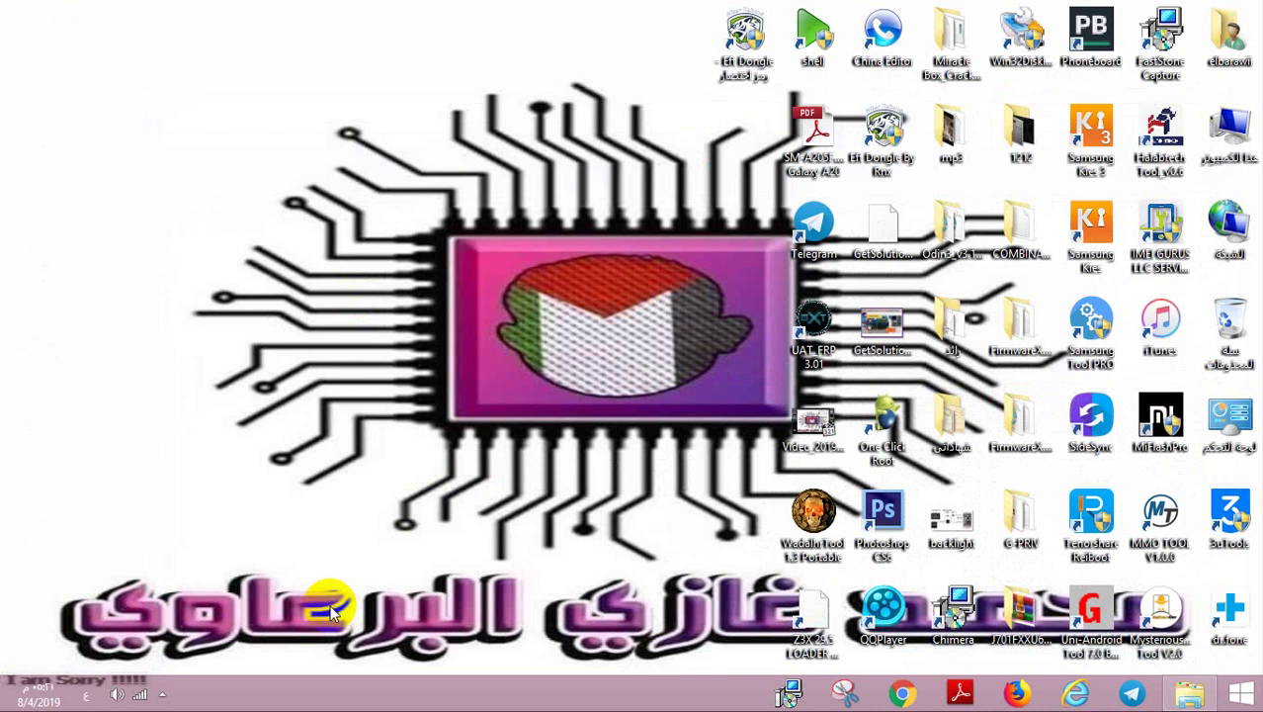
Launch Eft Dongle By Rnx from the desktop and run the RNX Emulator
left_click(165, 692)
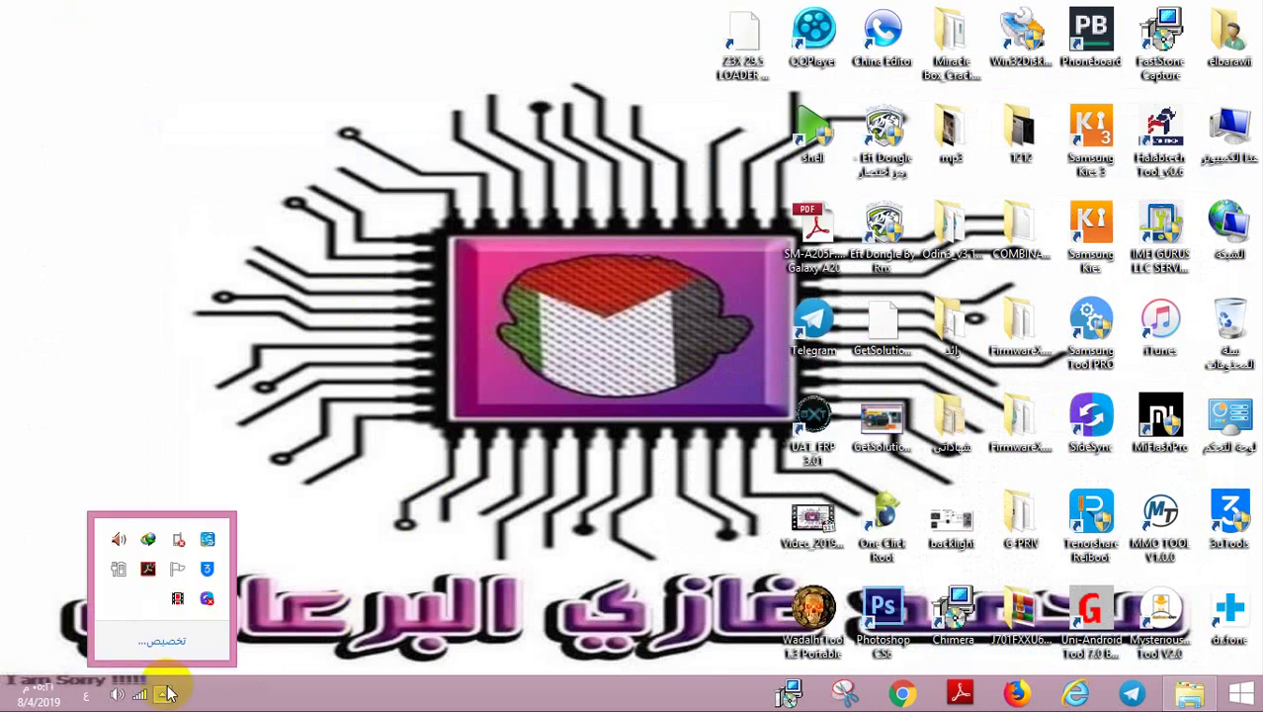
left_click(622, 538)
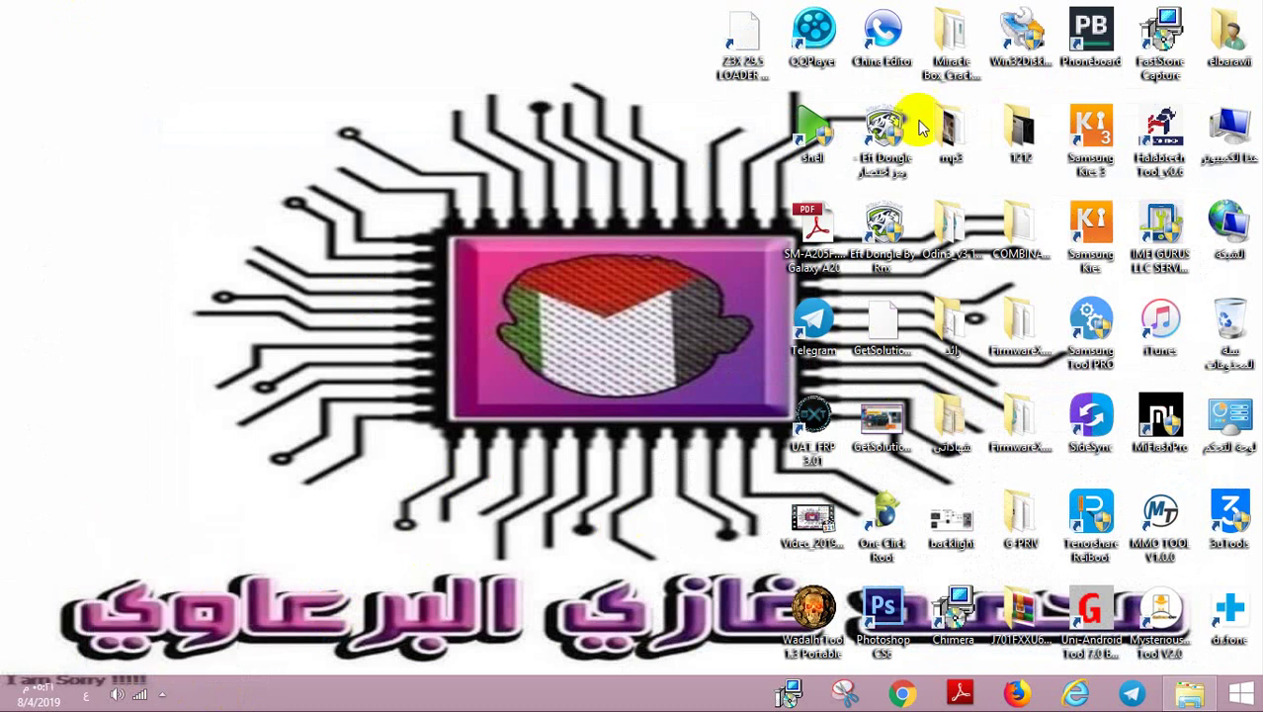
left_click(886, 243)
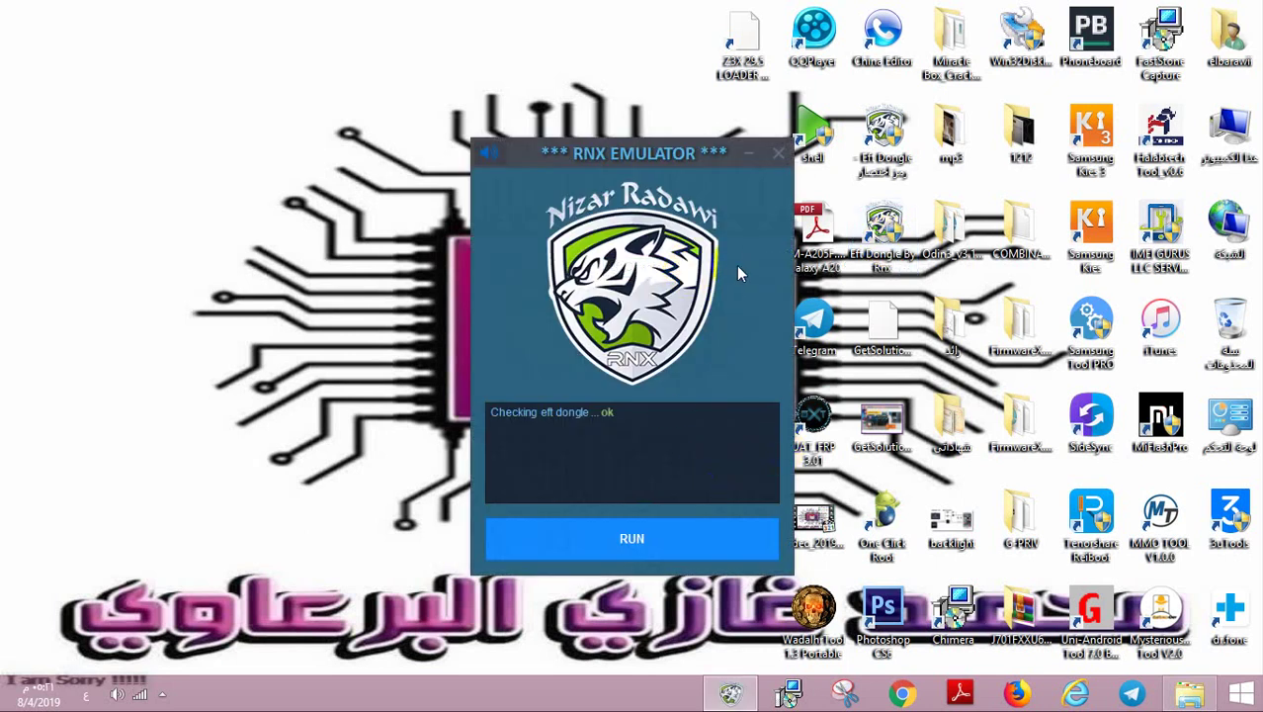
left_click(666, 557)
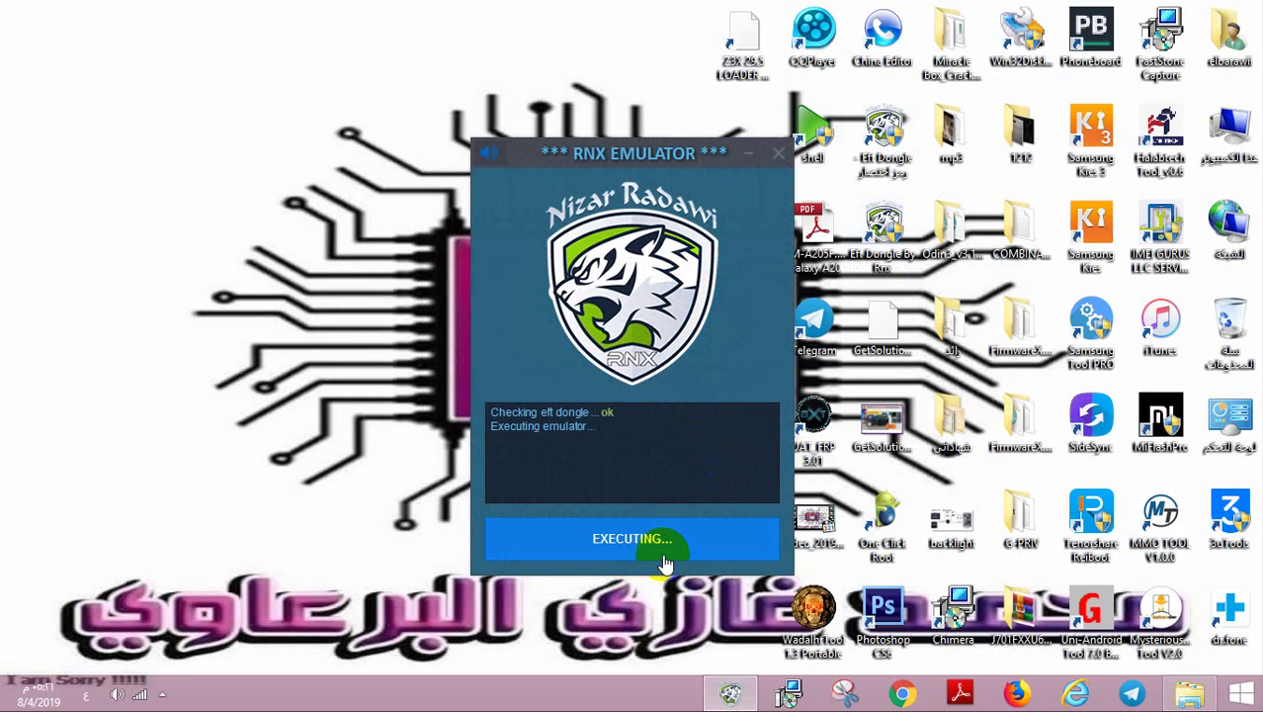
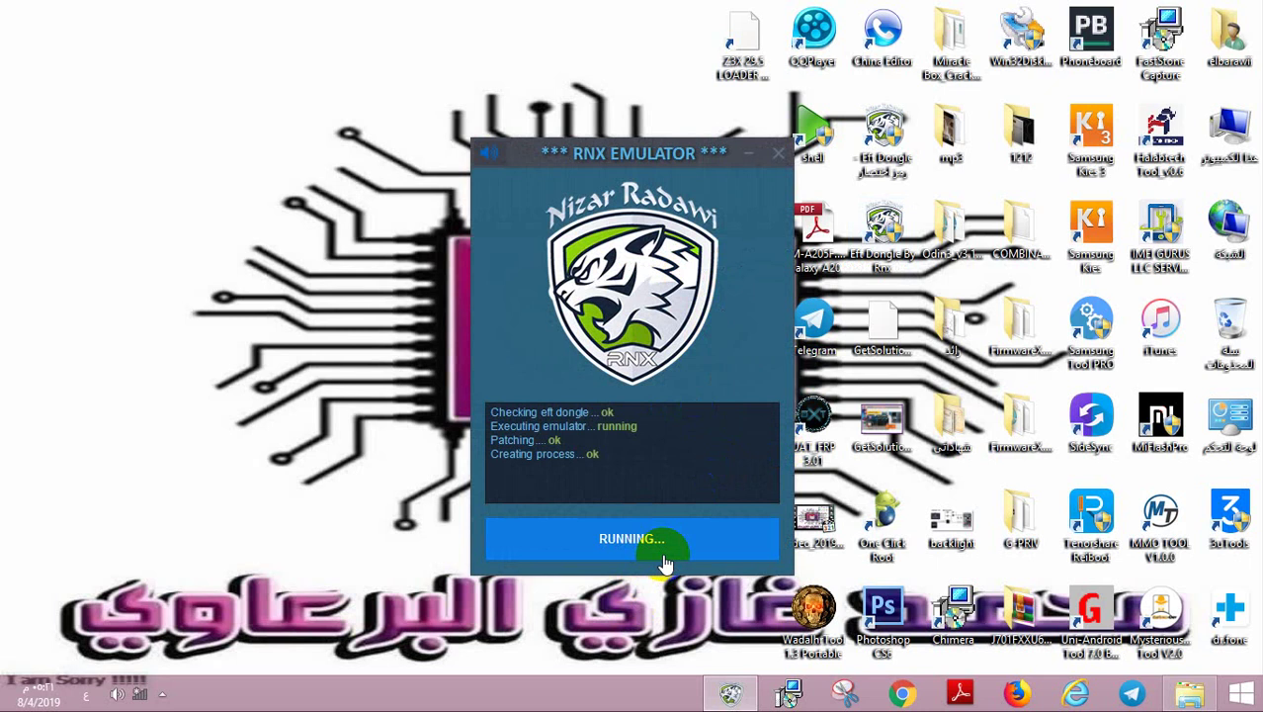
Connect the computer to the AliCafe Wi-Fi network and close the network list
left_click(137, 695)
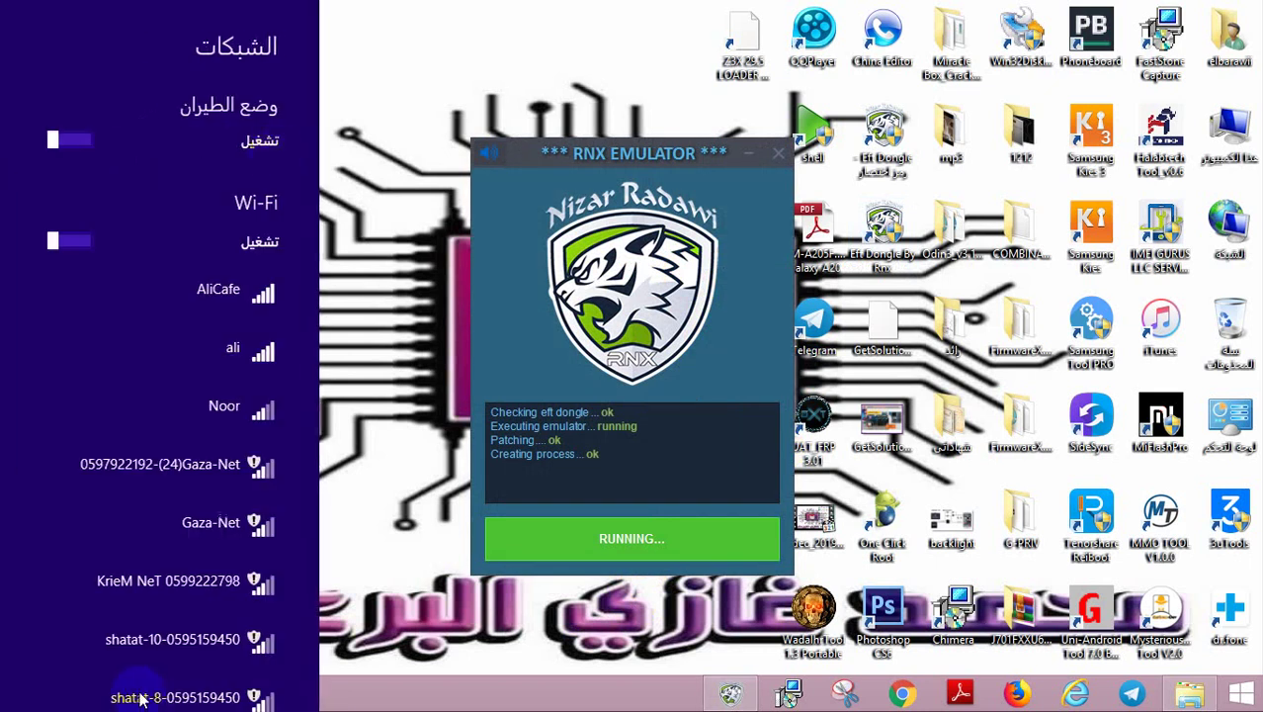
left_click(205, 316)
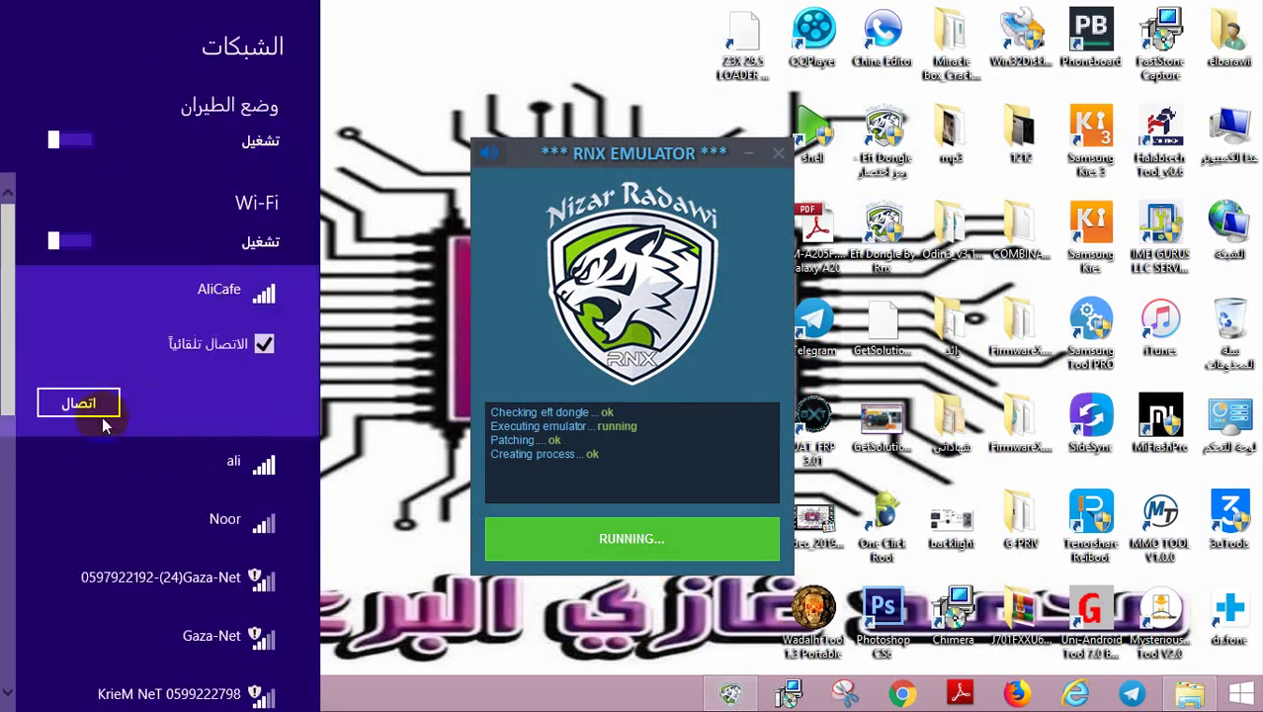
left_click(78, 404)
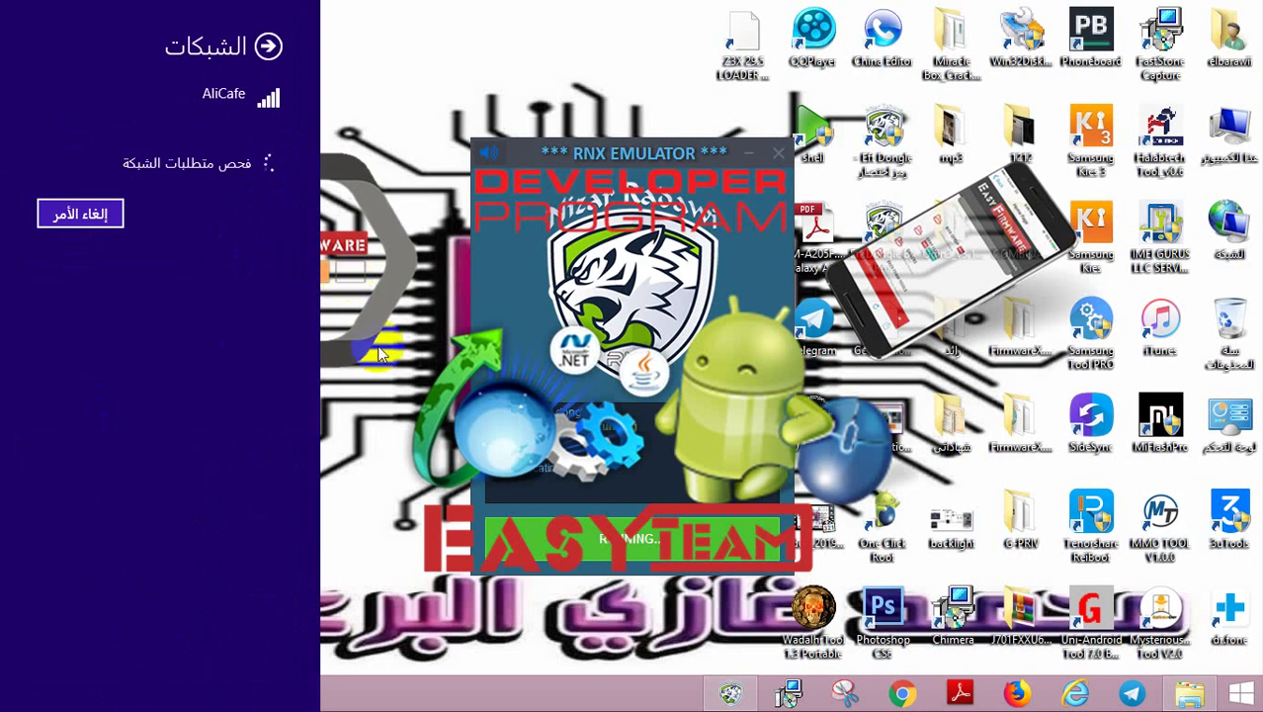
left_click(392, 417)
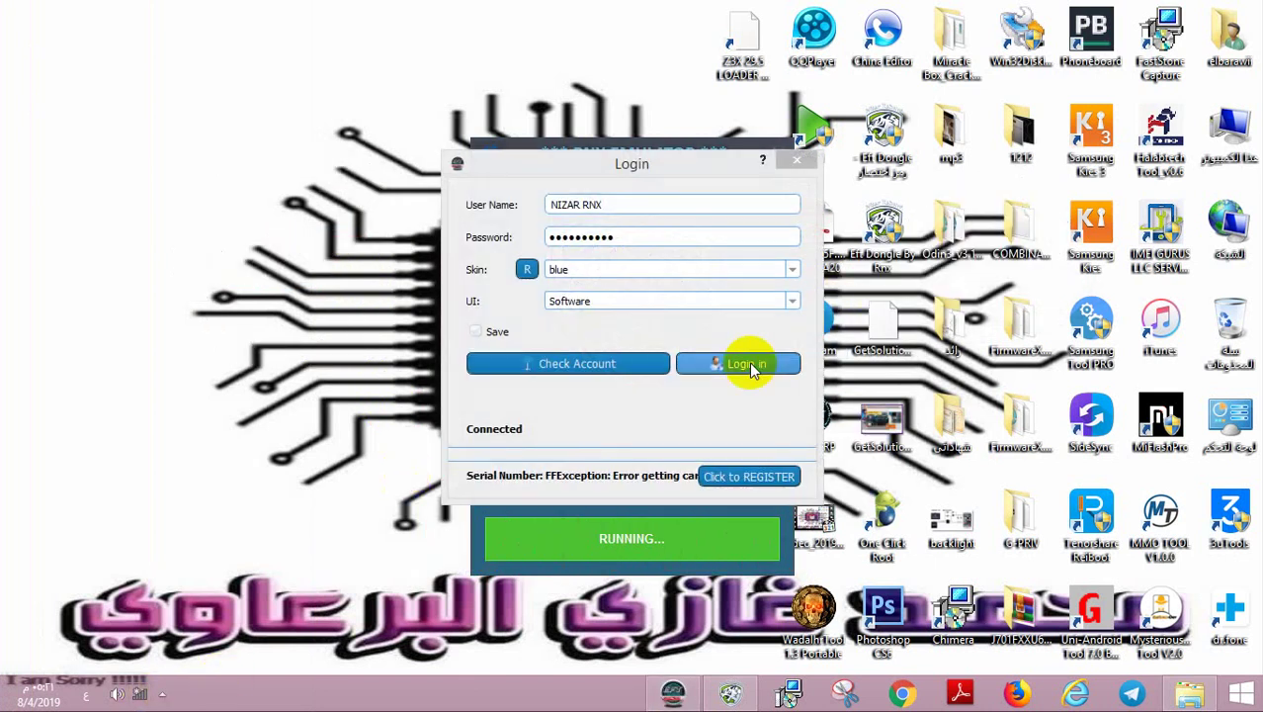
Log in to EFT Dongle with the prefilled account and show the Android Model tools for Samsung
left_click(749, 362)
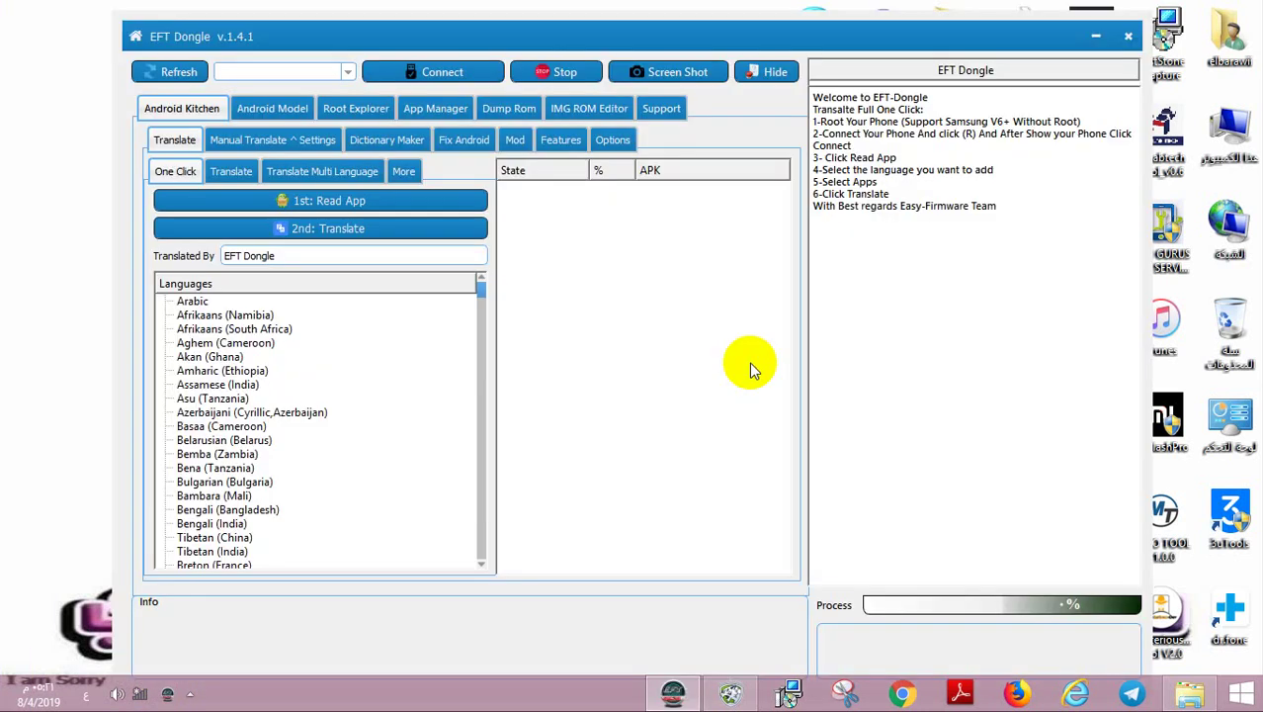
left_click(292, 105)
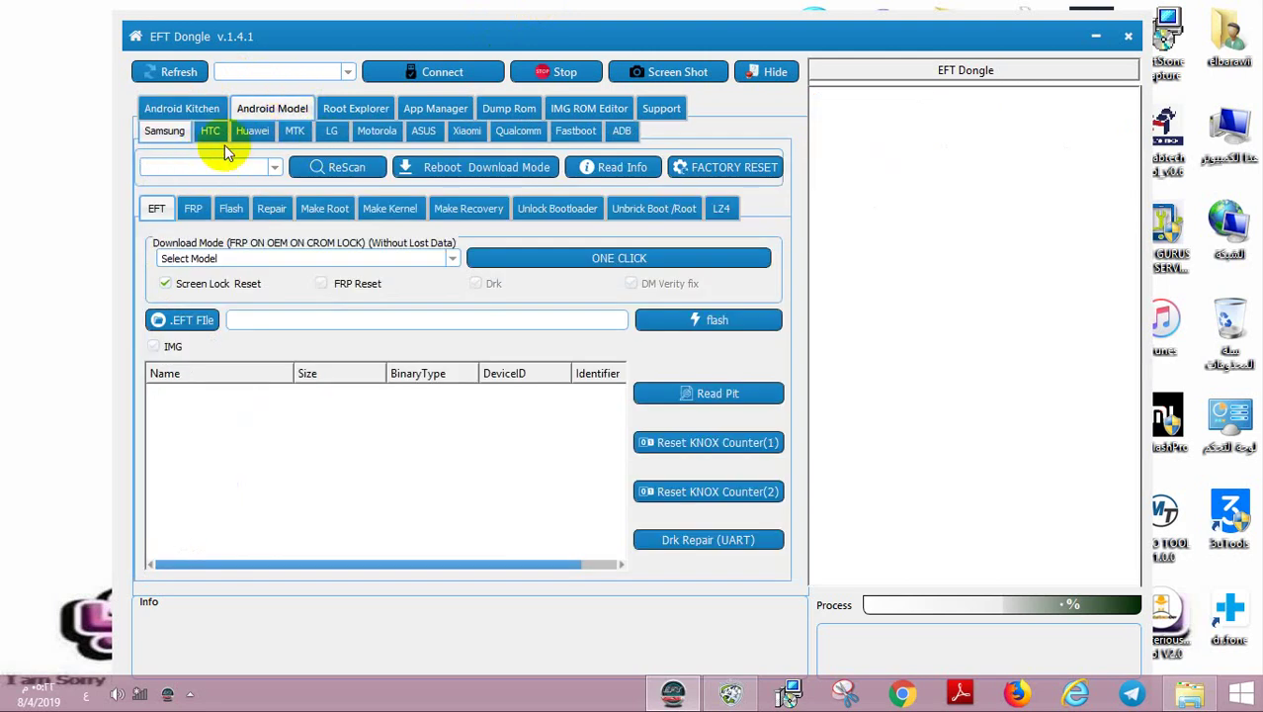
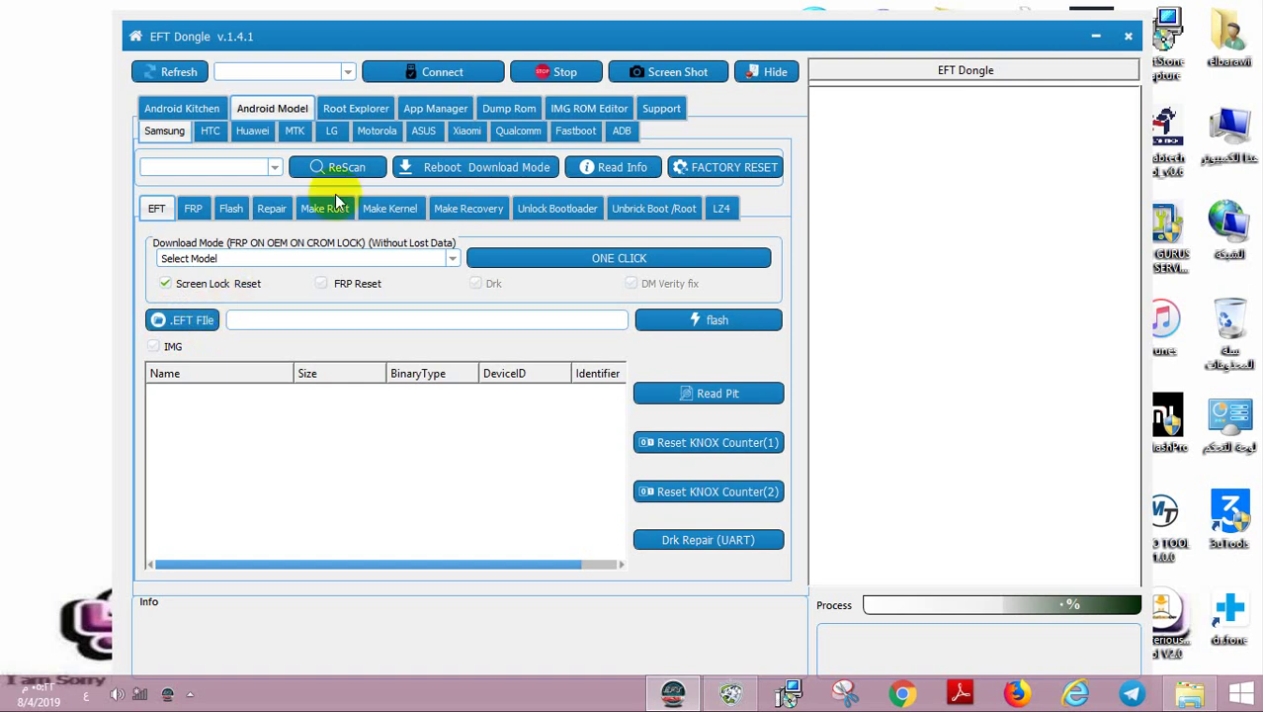
Start the Samsung Make Root inject rmm state root kernel for Android 5.1.1 to 8.x and browse to the فلاشات سامسونج folder on New Volume (E:)
left_click(326, 208)
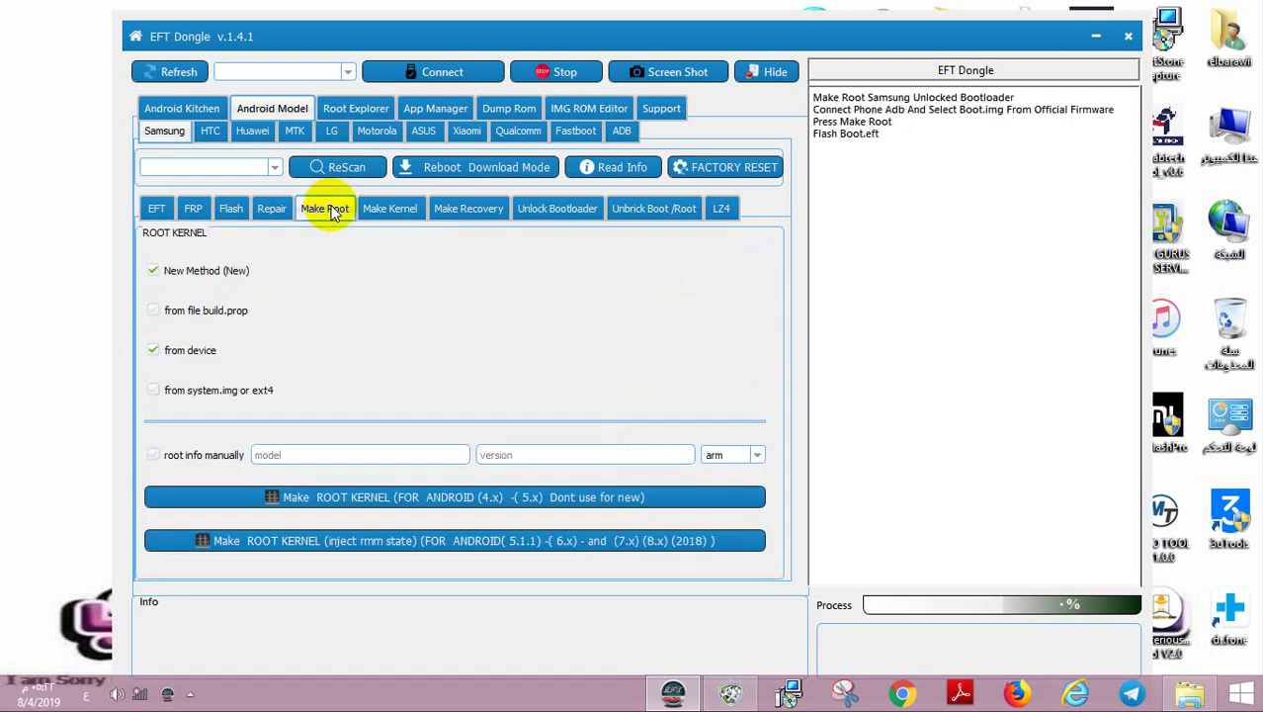
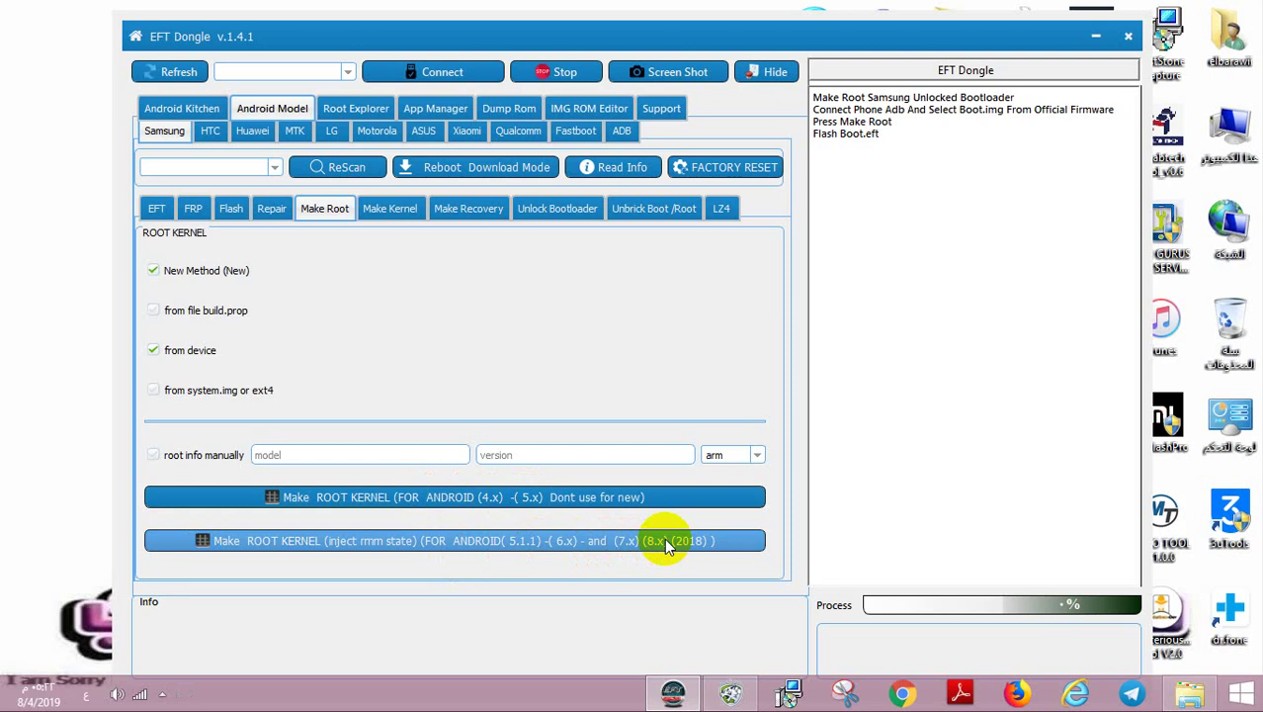
left_click(666, 541)
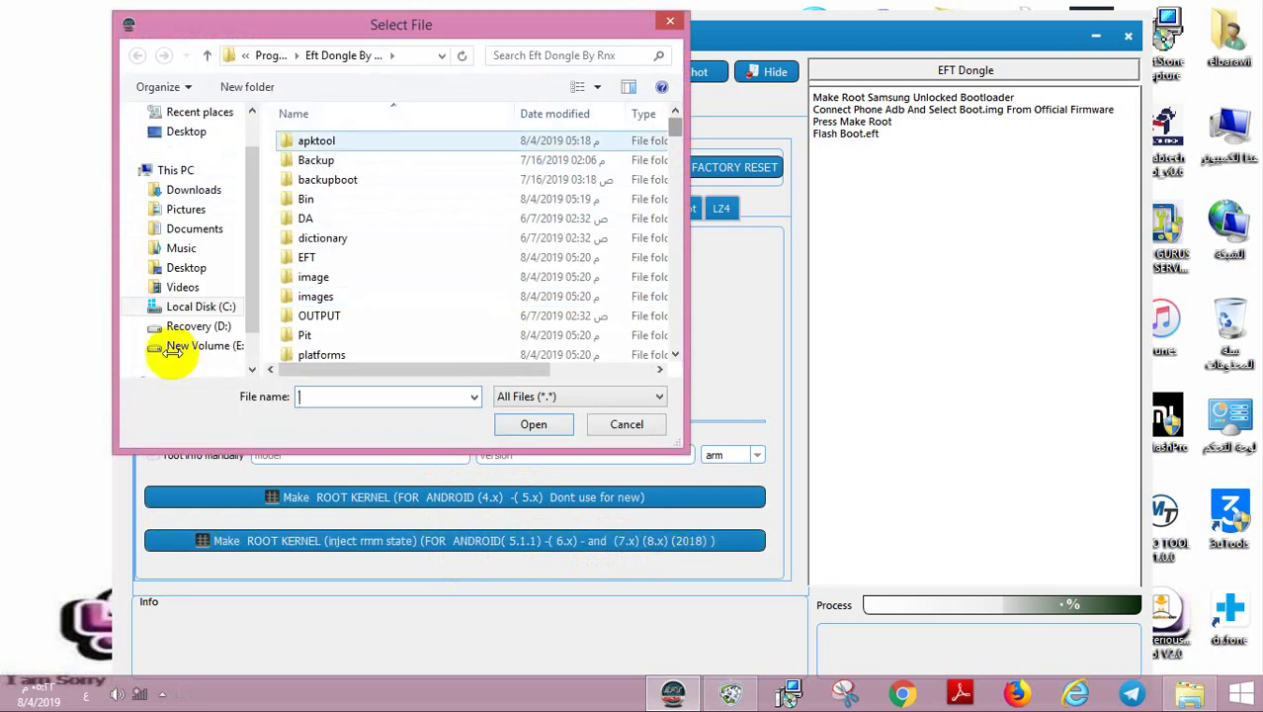
left_click(209, 346)
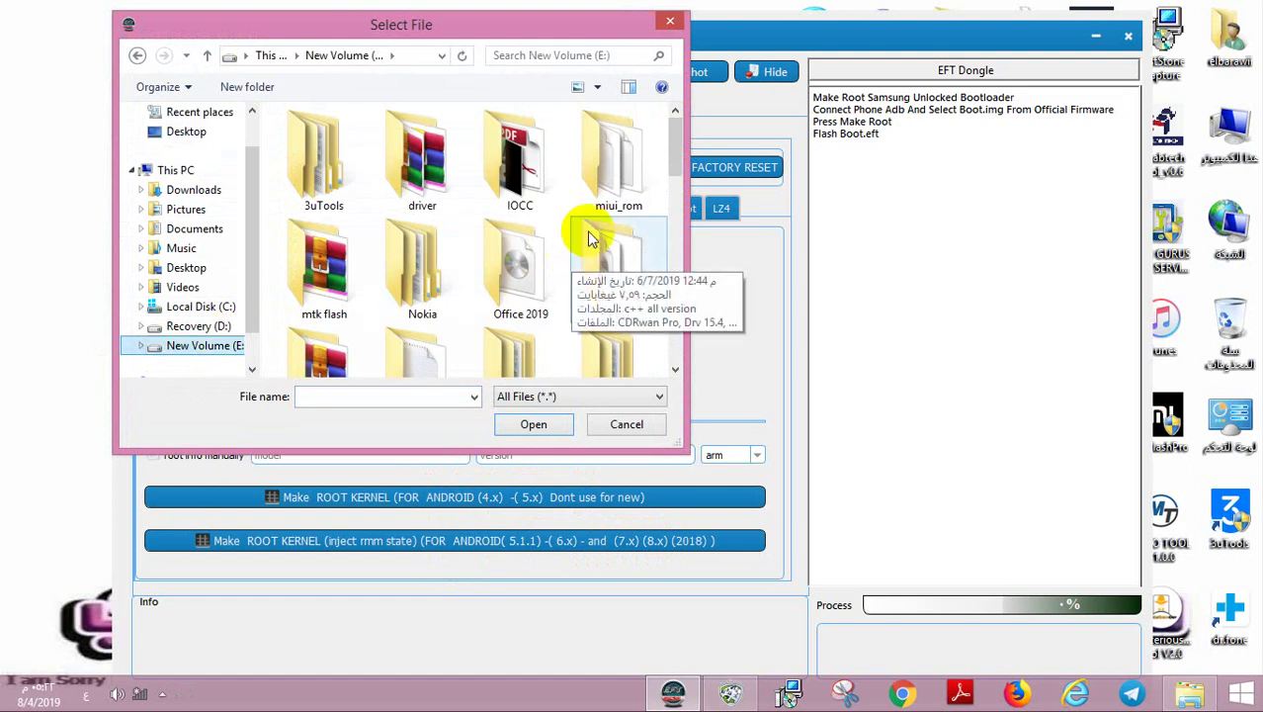
left_click_drag(678, 163, 666, 210)
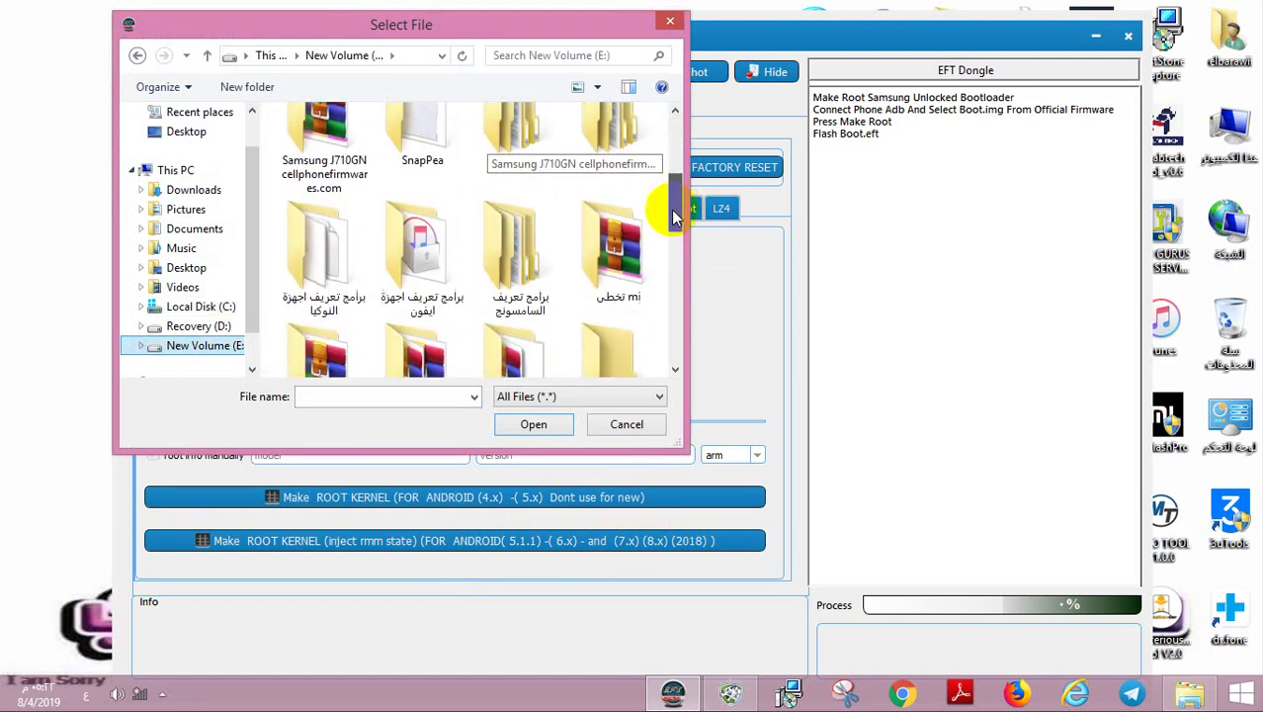
double_click(487, 271)
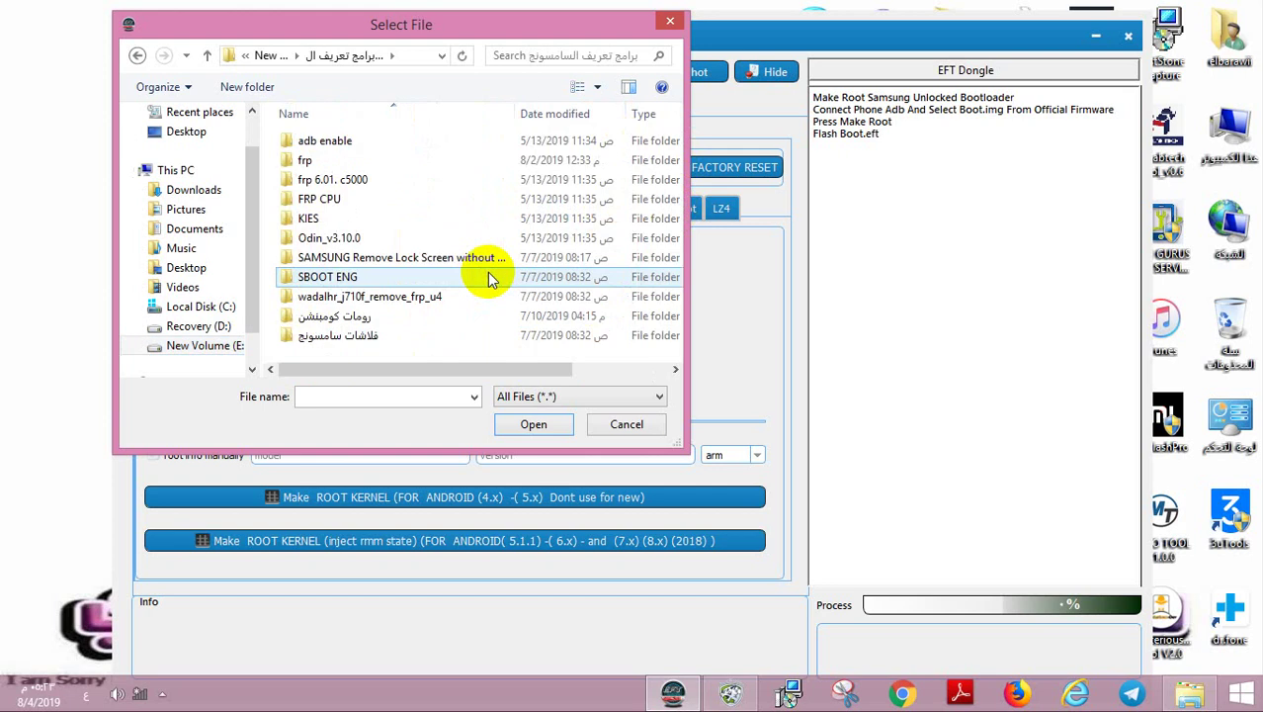
double_click(388, 335)
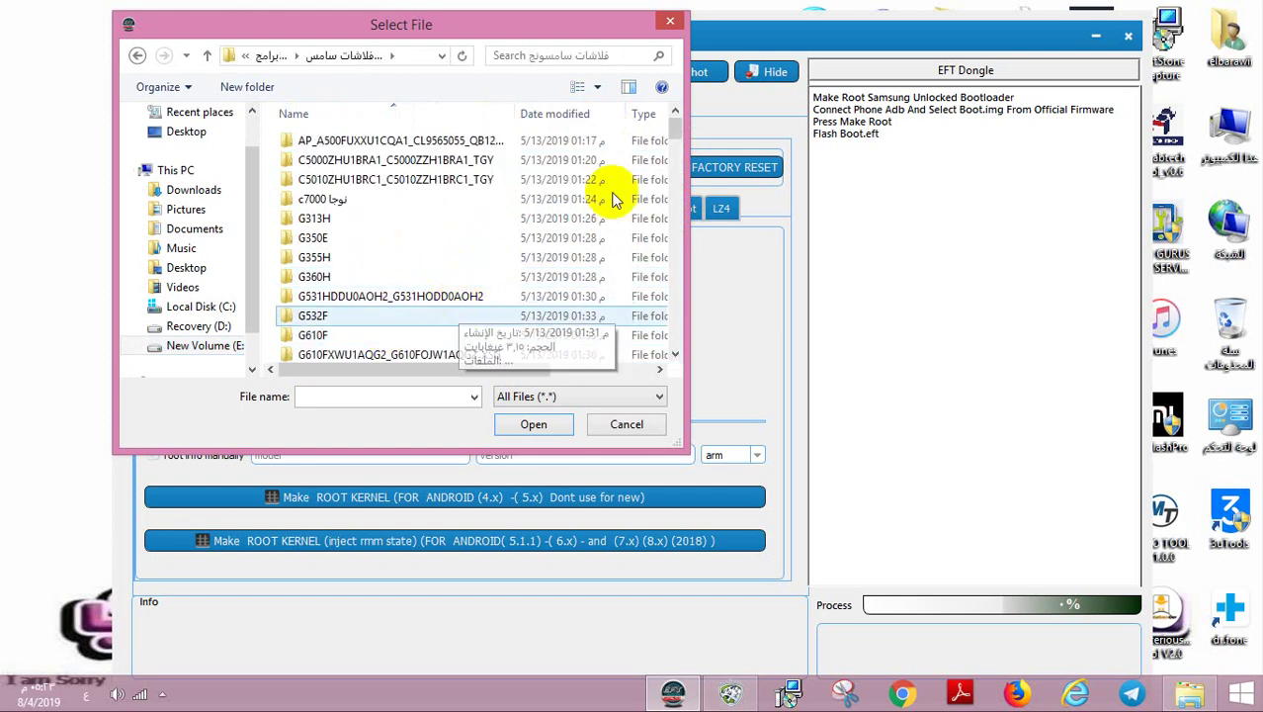
Select the MD5 firmware file in the G531HDDU0AOH2_G531HODD0AOH2 folder as the source for the root kernel
double_click(532, 296)
key("BackSpace")
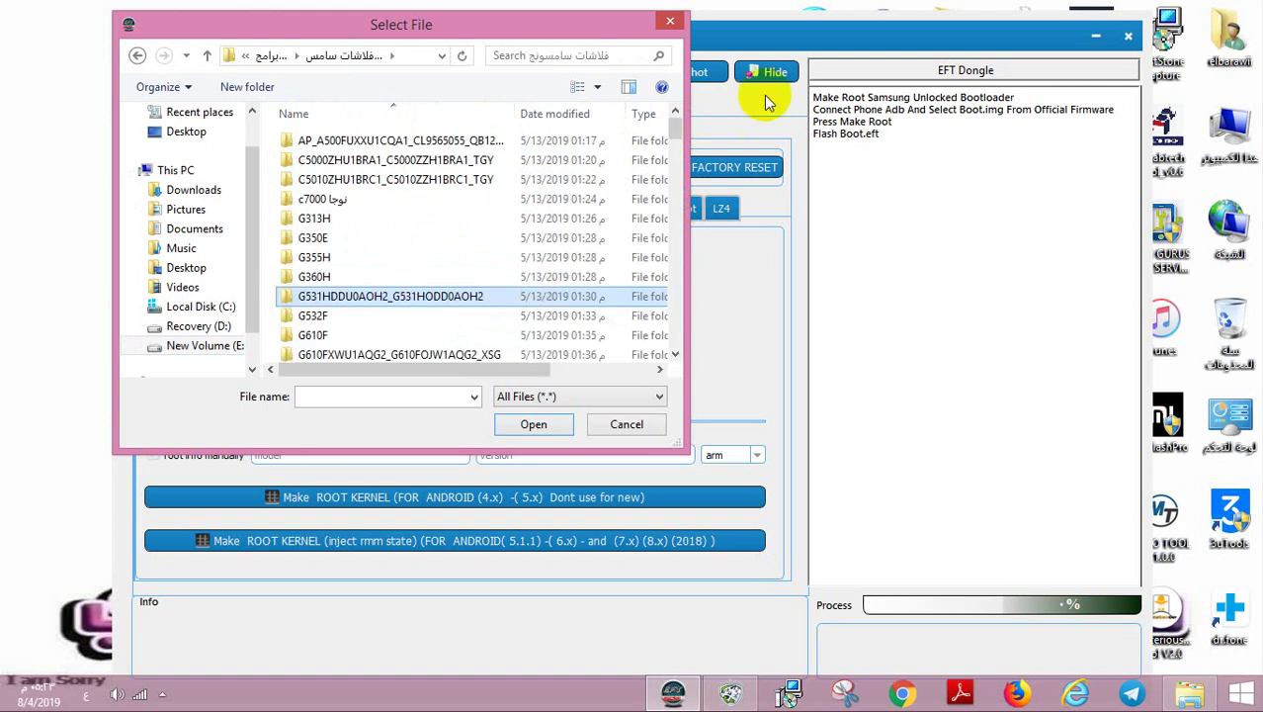
double_click(576, 296)
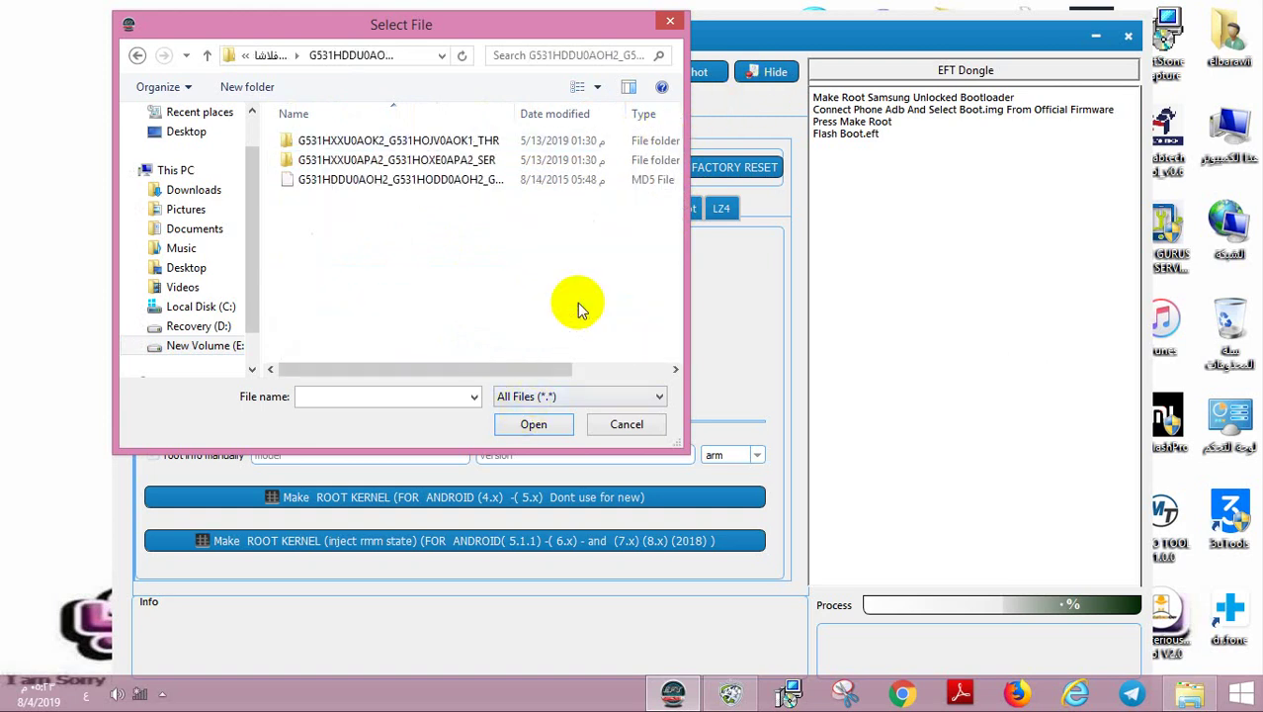
double_click(527, 180)
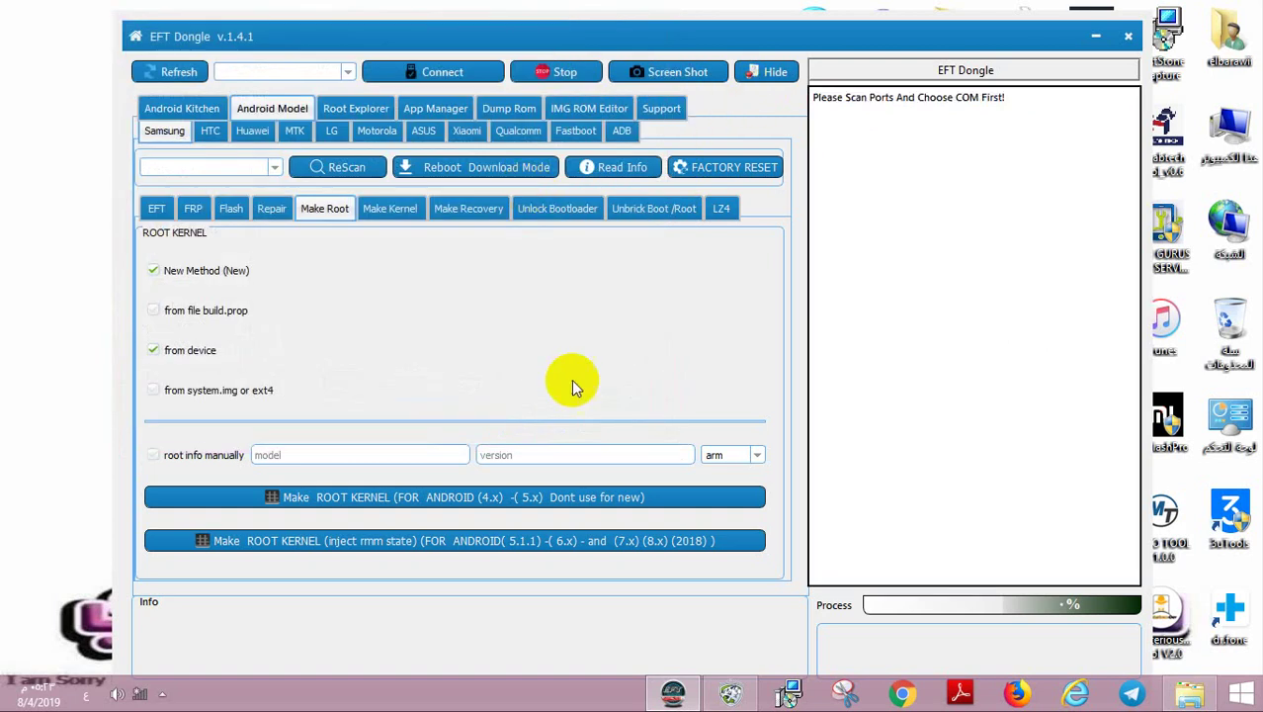
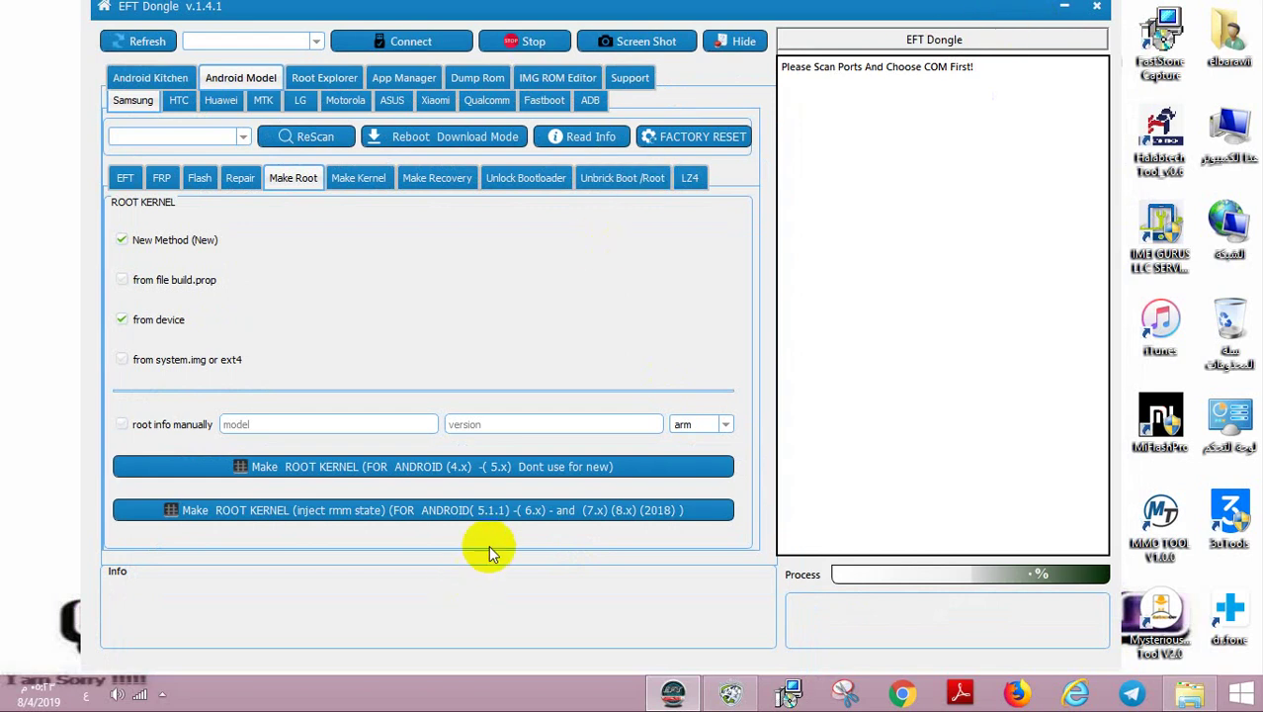
Try to make the inject rmm state root kernel again with the MD5 file from the G531HXXU0APA2_G531HOXE0APA2_SER folder
left_click(527, 506)
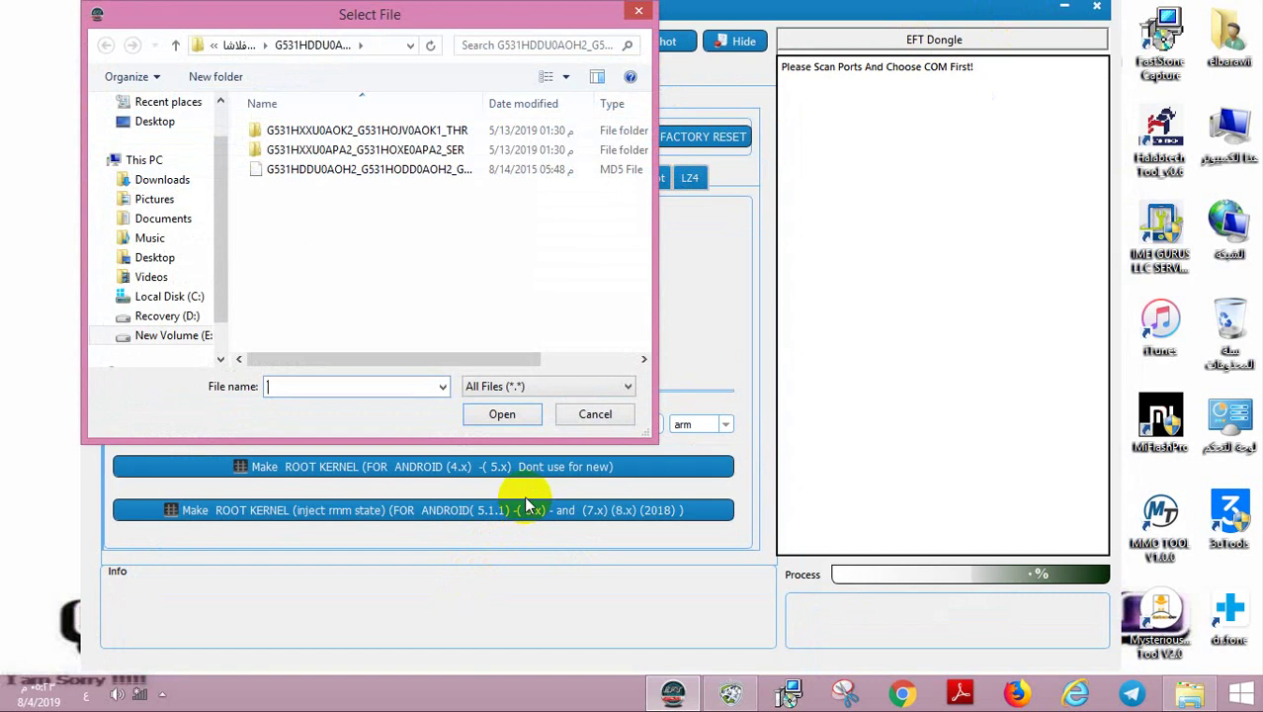
left_click(527, 168)
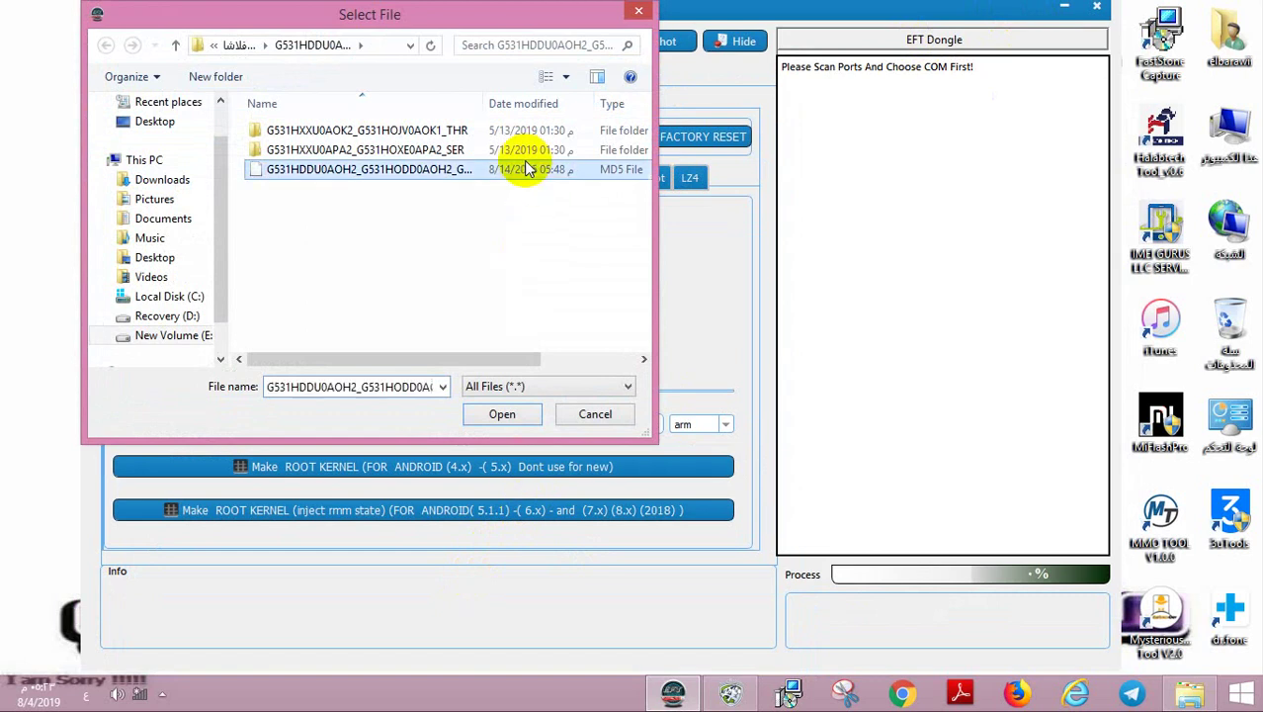
double_click(524, 149)
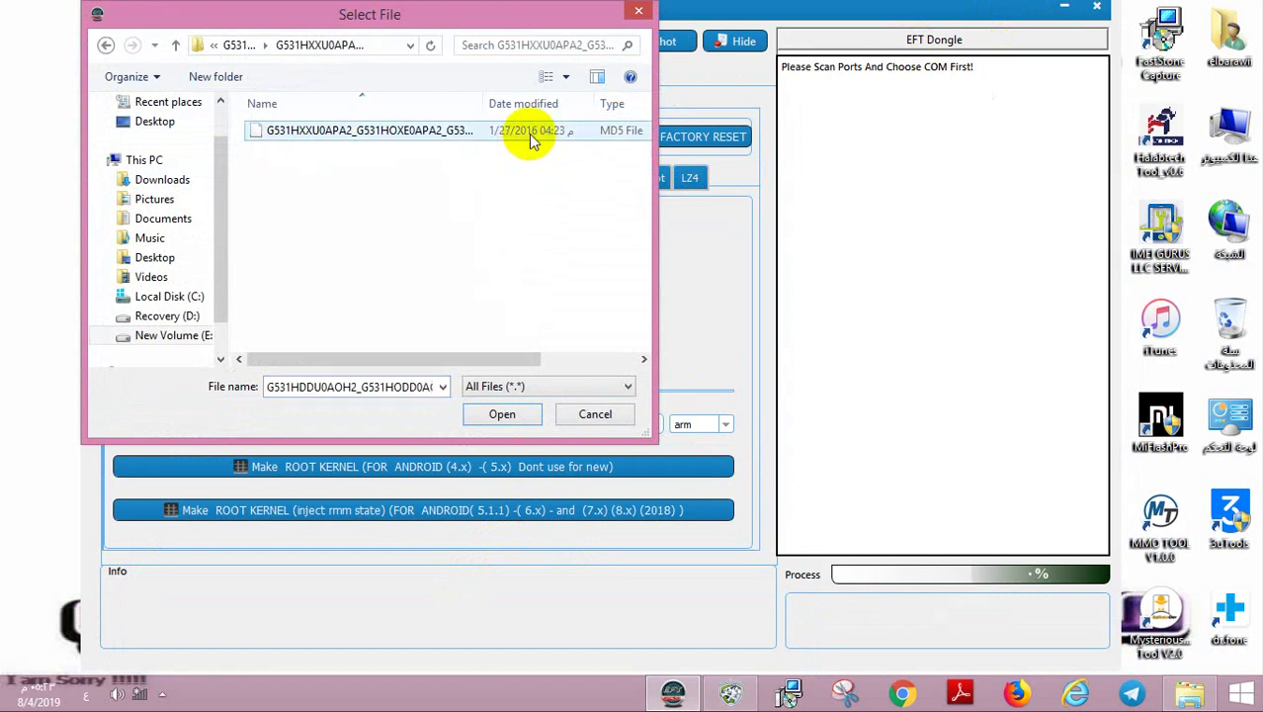
double_click(528, 136)
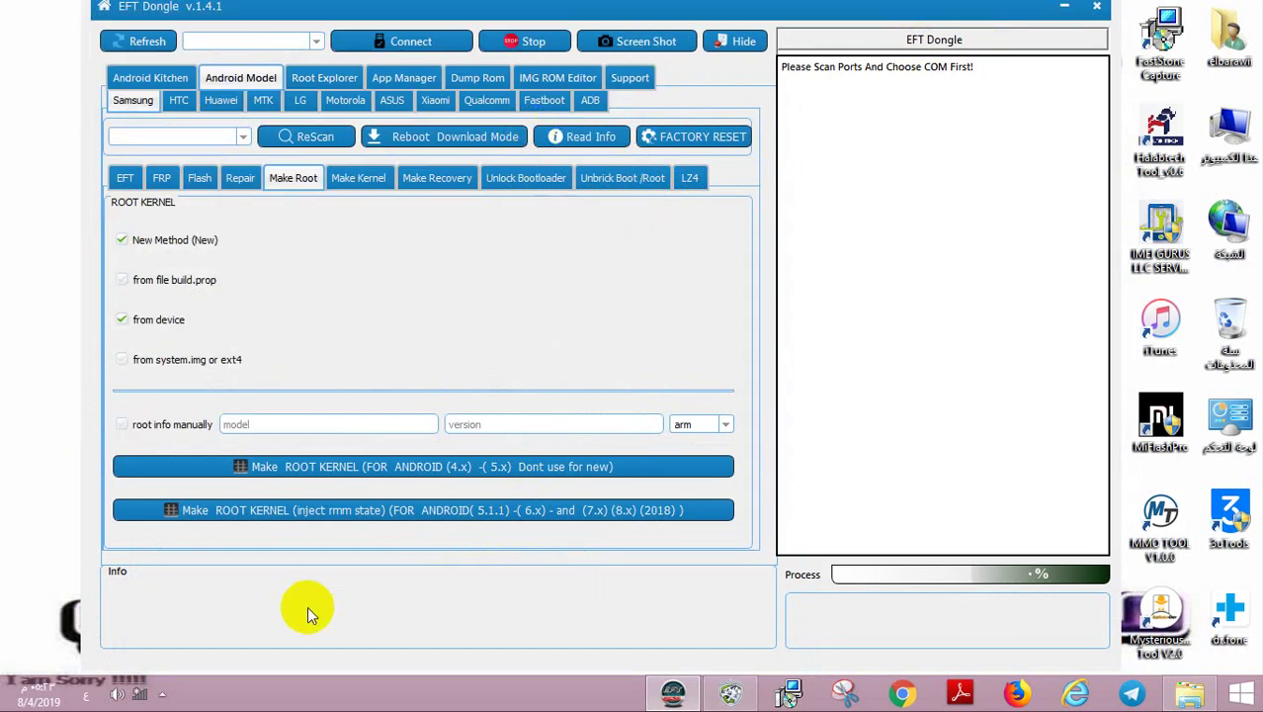
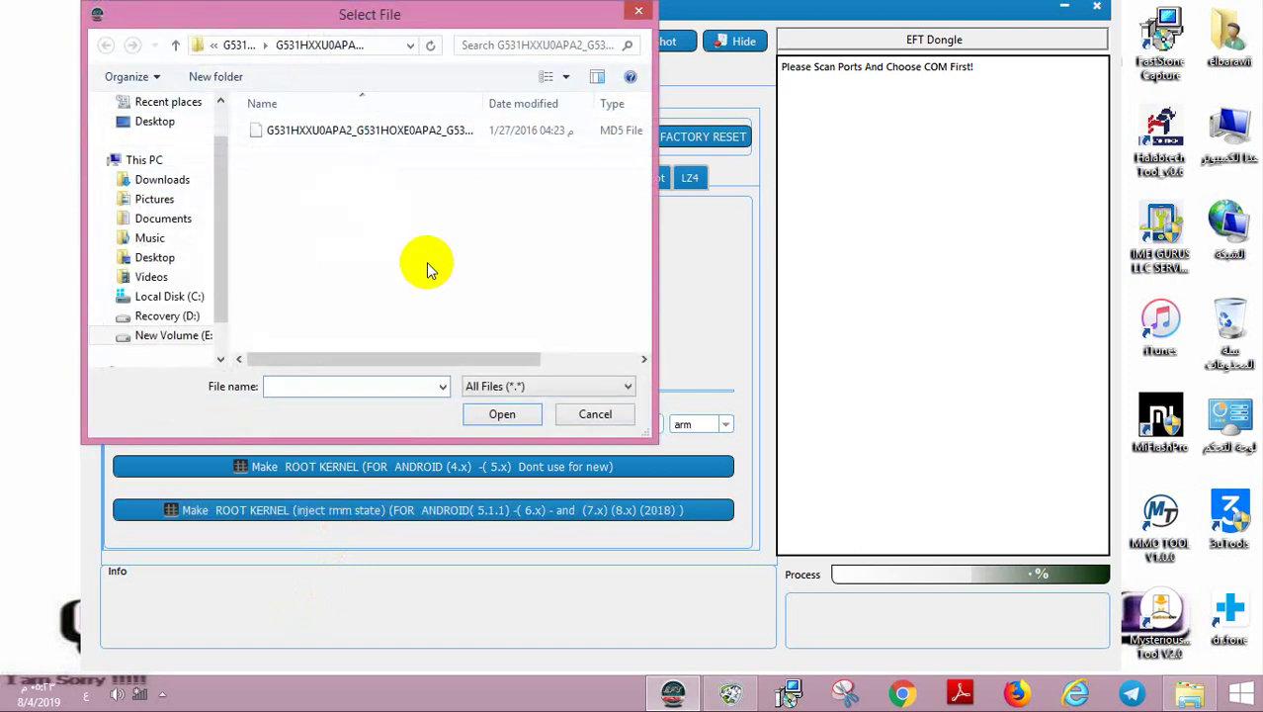
Try to make the root kernel with the AP_C7000ZHU2BQL2 MD5 file from the نوجا c7000 firmware folder
key("BackSpace")
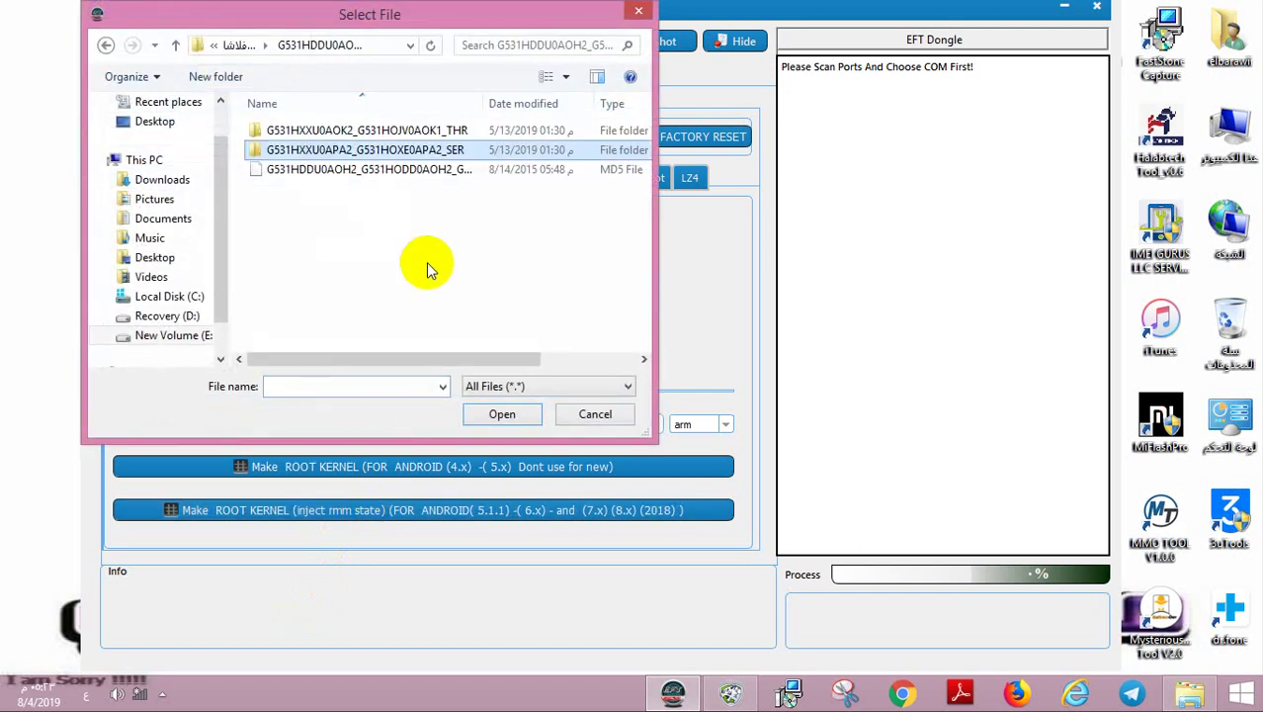
key("BackSpace")
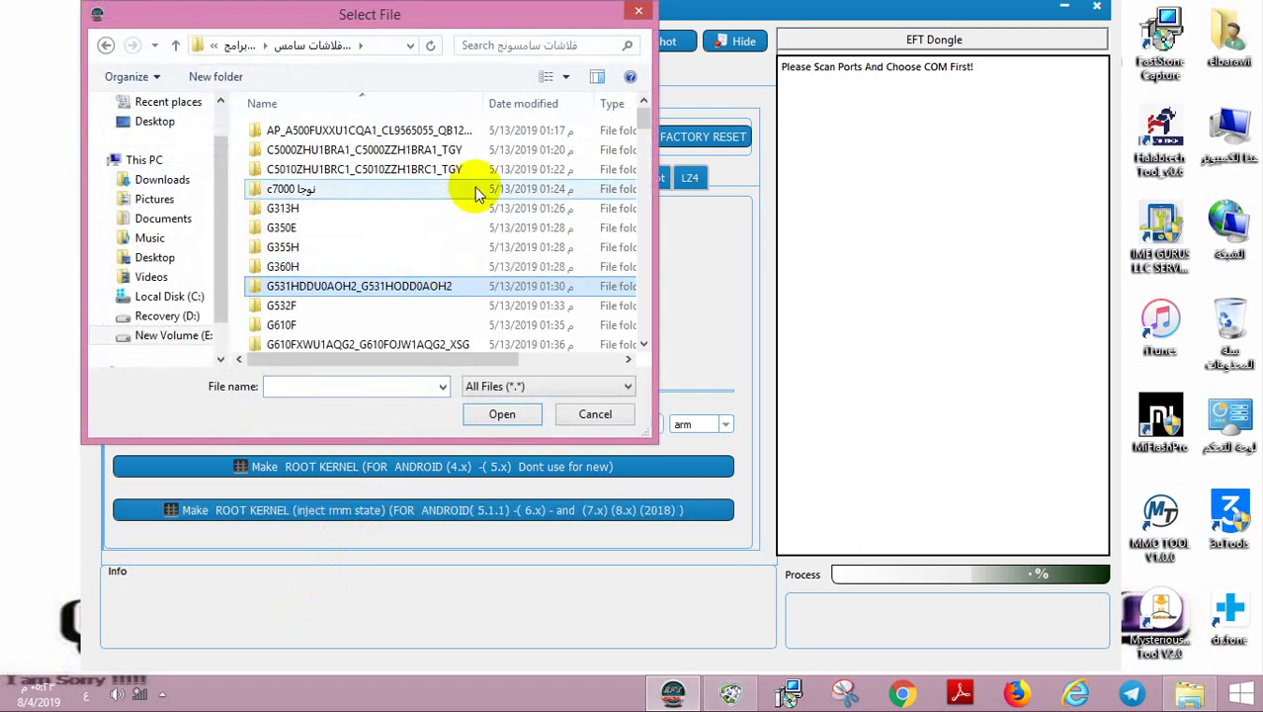
double_click(474, 187)
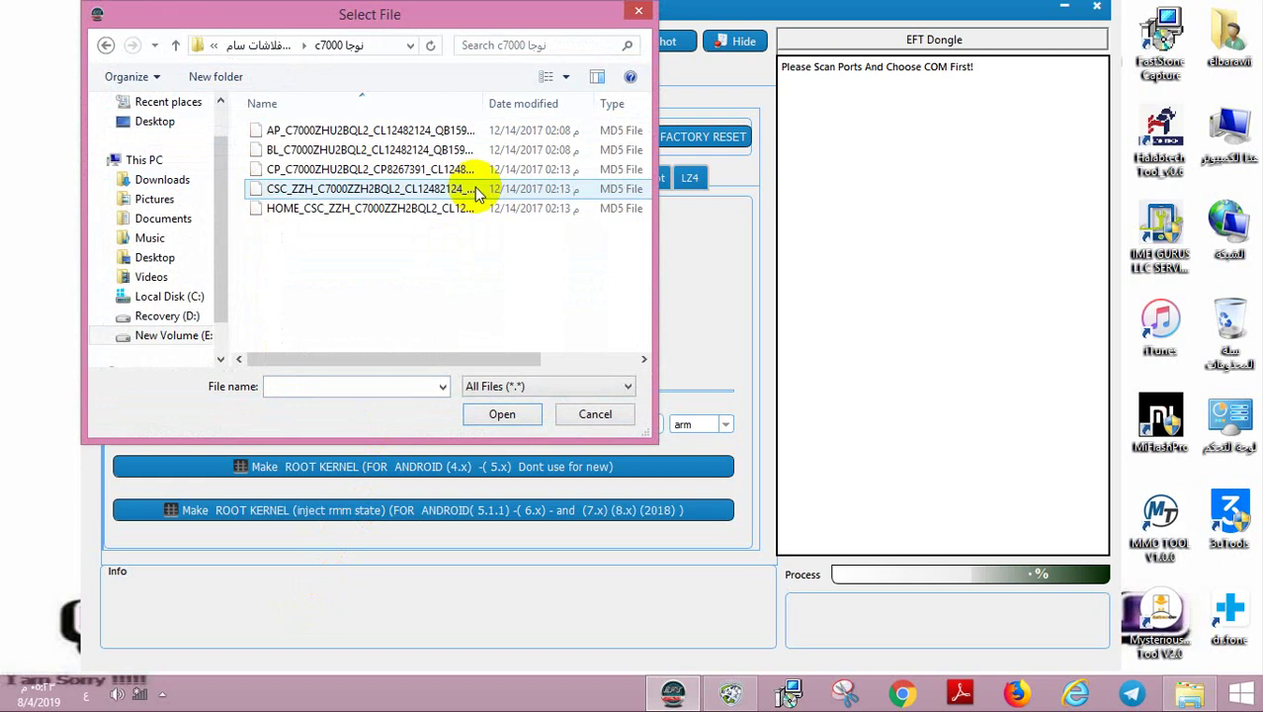
double_click(502, 130)
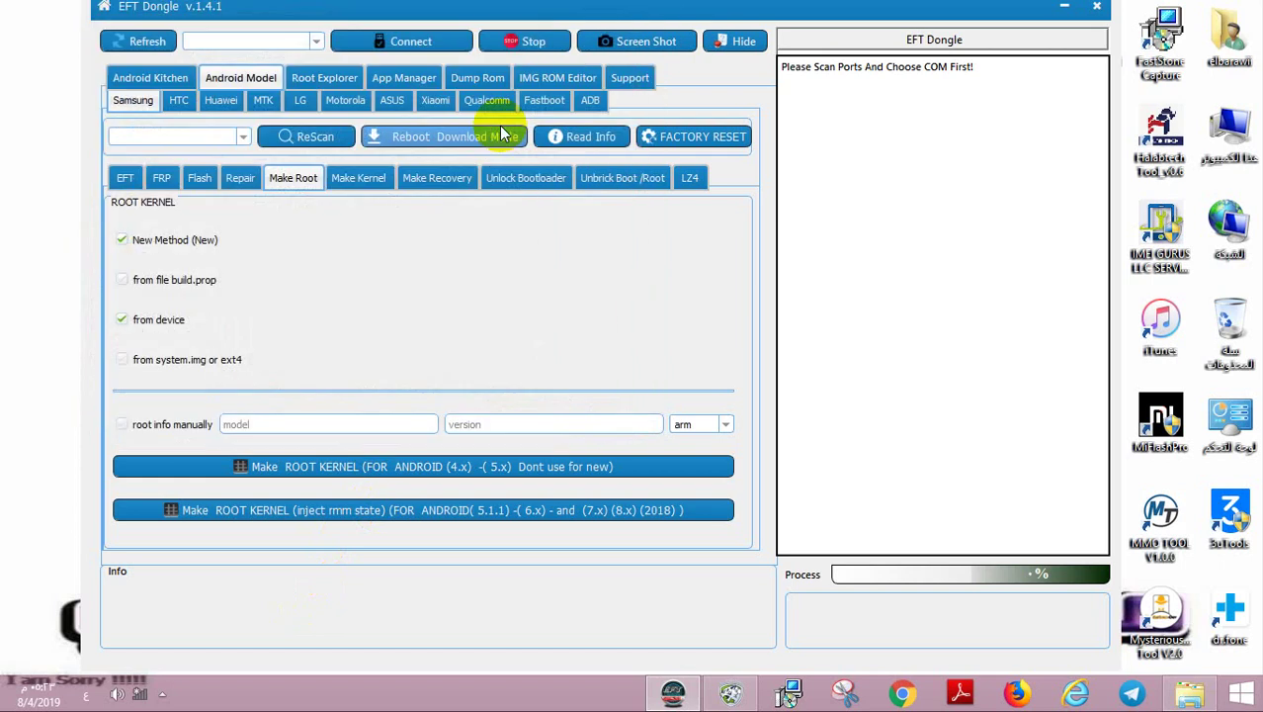
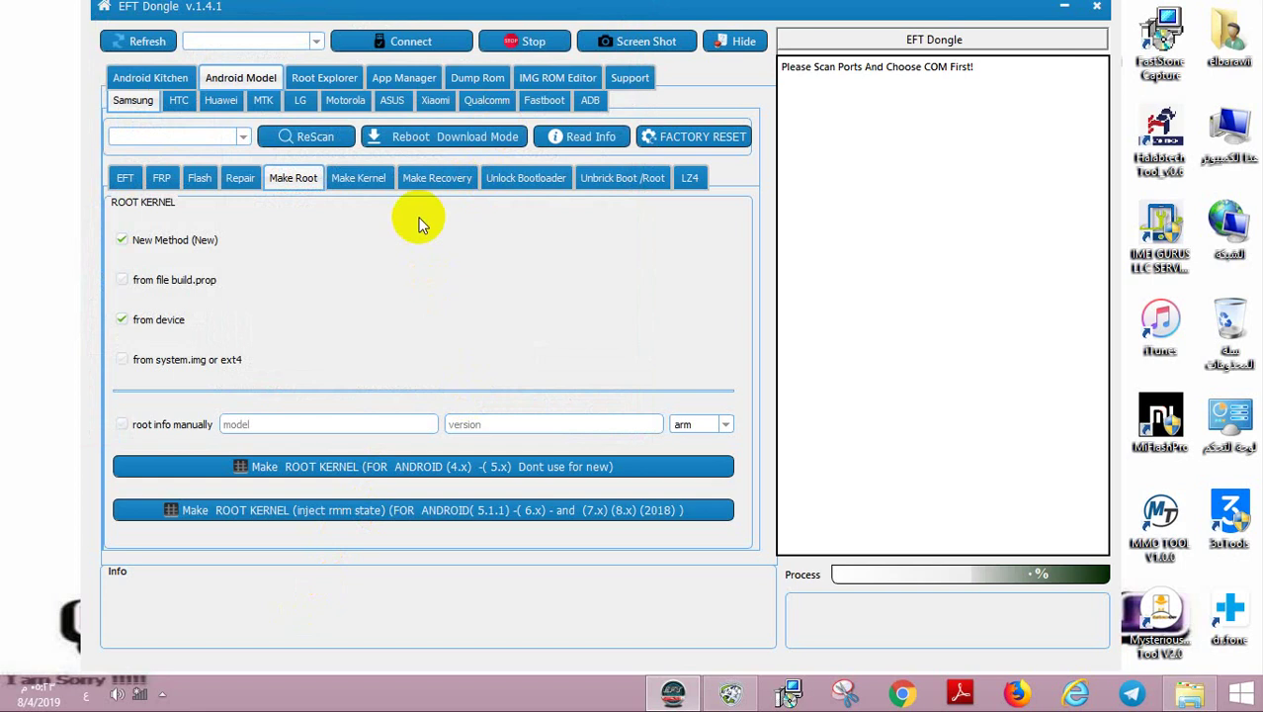
Set the root kernel source to from system.img or ext4, check the file types accepted for the image, and cancel the file selection
left_click(219, 359)
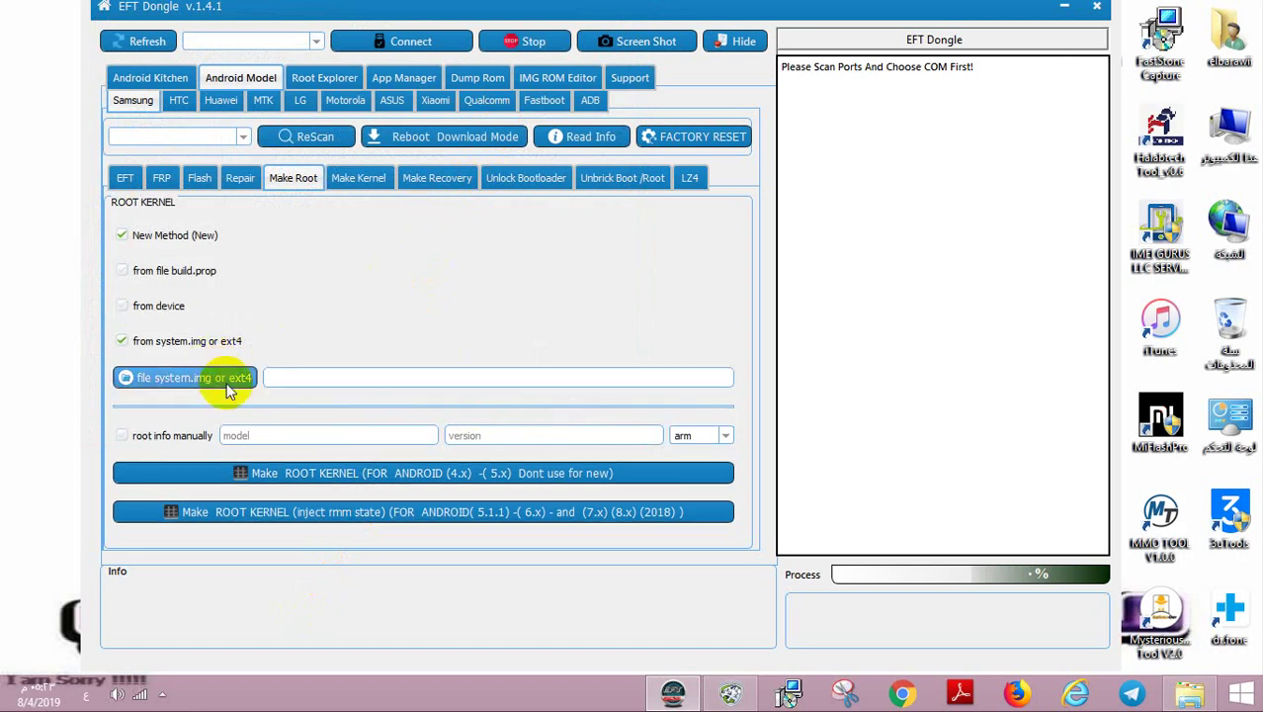
left_click(227, 384)
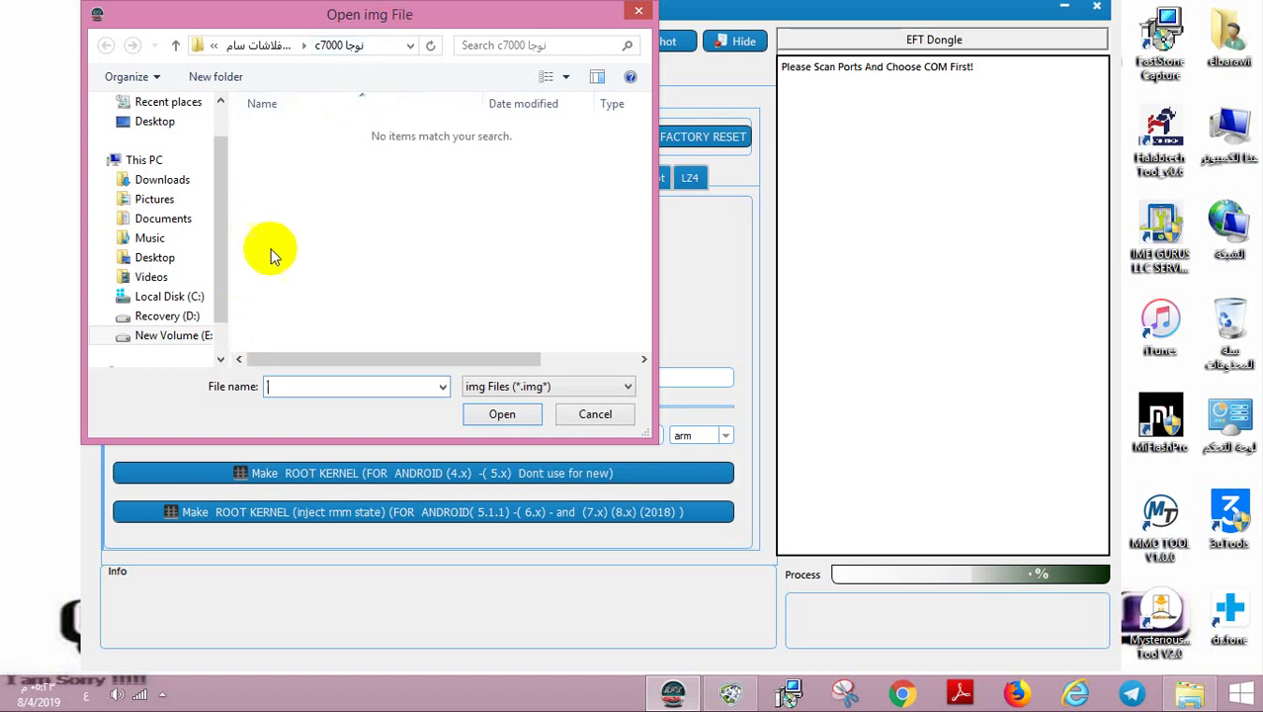
left_click(550, 391)
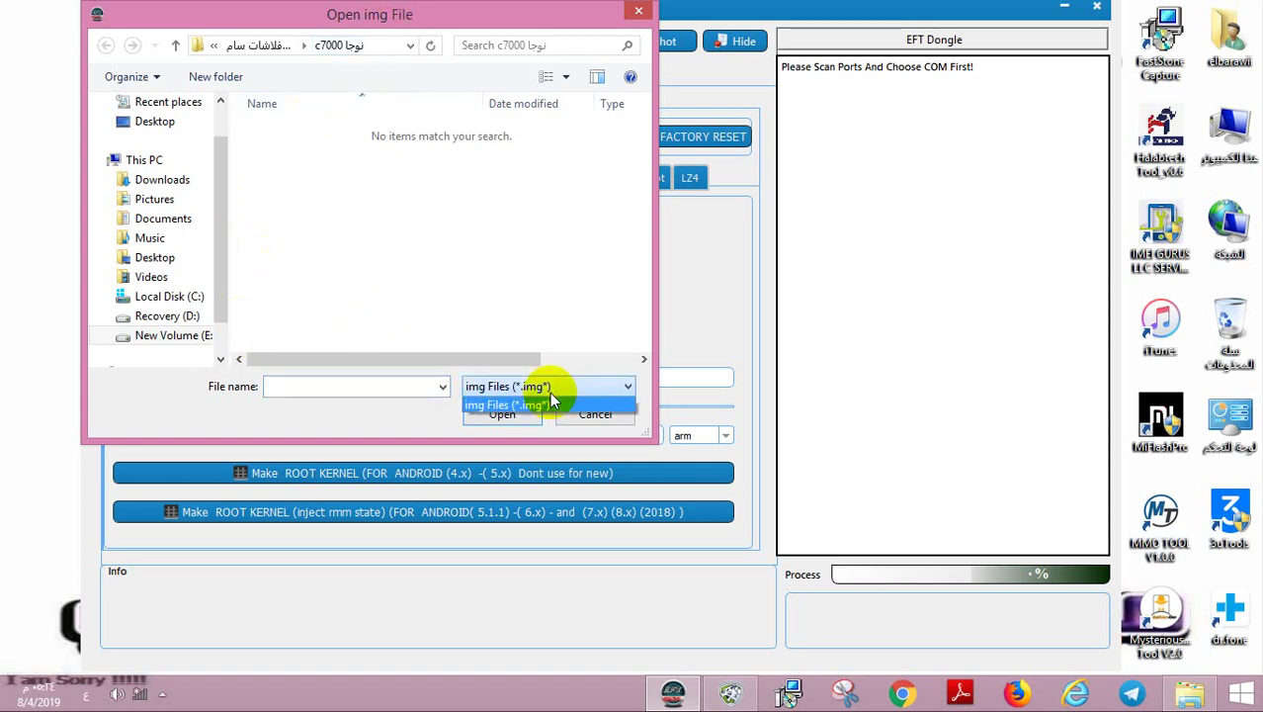
left_click(553, 402)
left_click(596, 415)
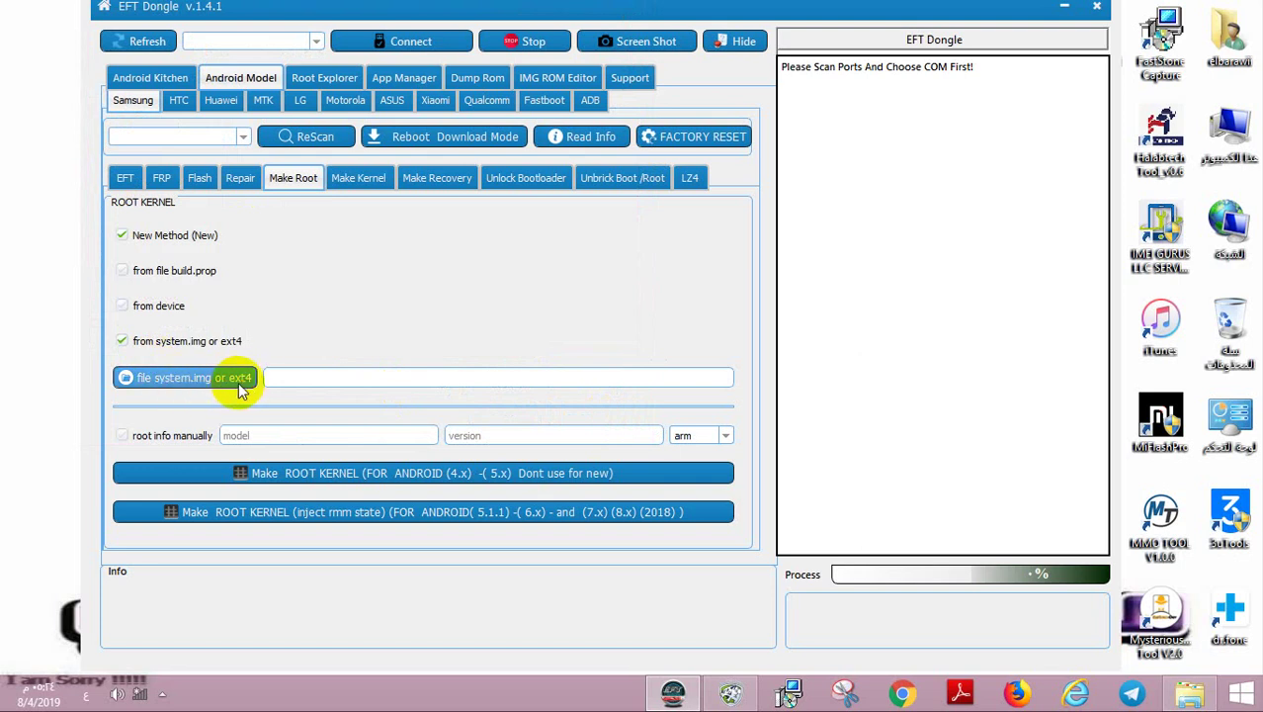
Switch to File Explorer and open the نوجا c7000 folder inside the Samsung firmware folder on New Volume (E:)
double_click(1223, 151)
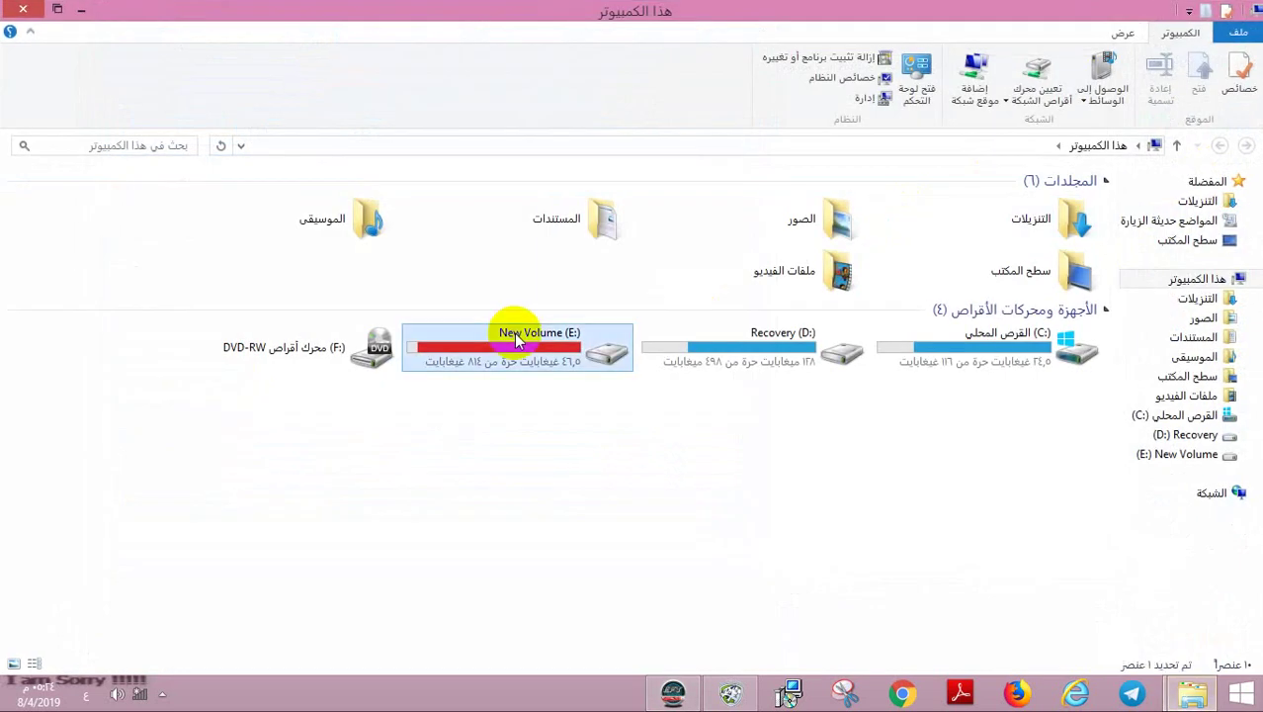
double_click(515, 331)
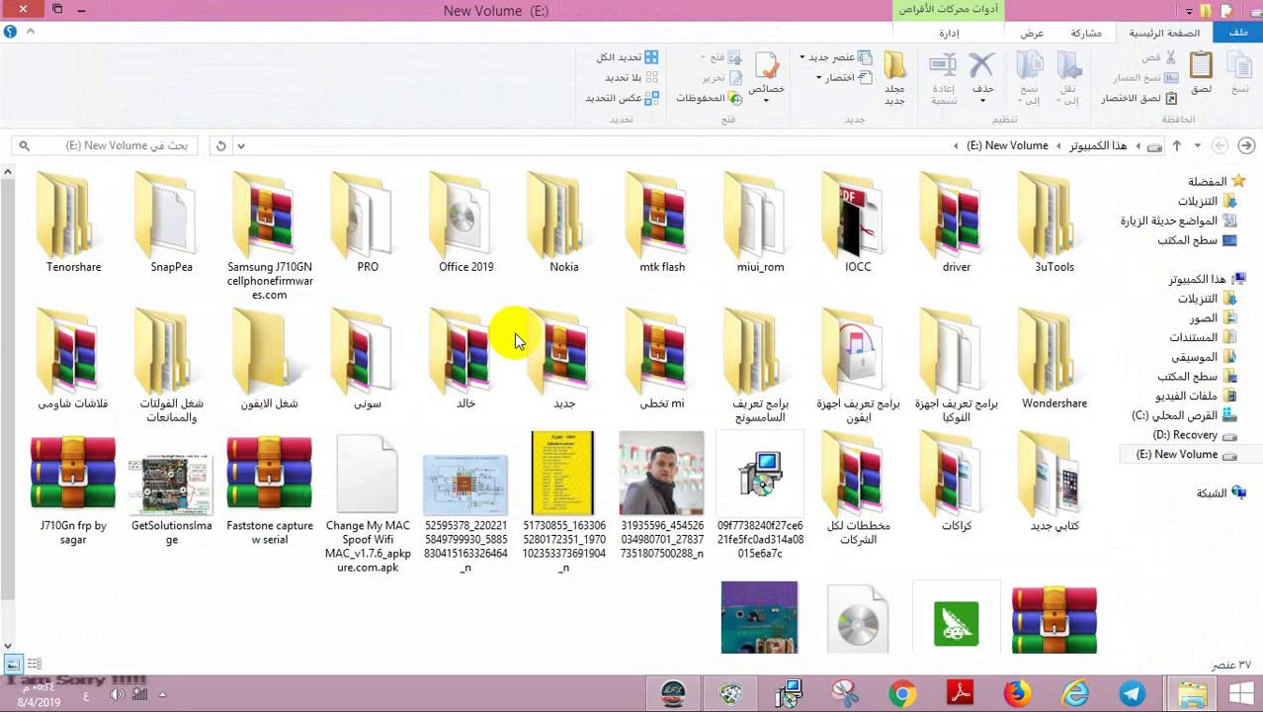
double_click(91, 381)
key("BackSpace")
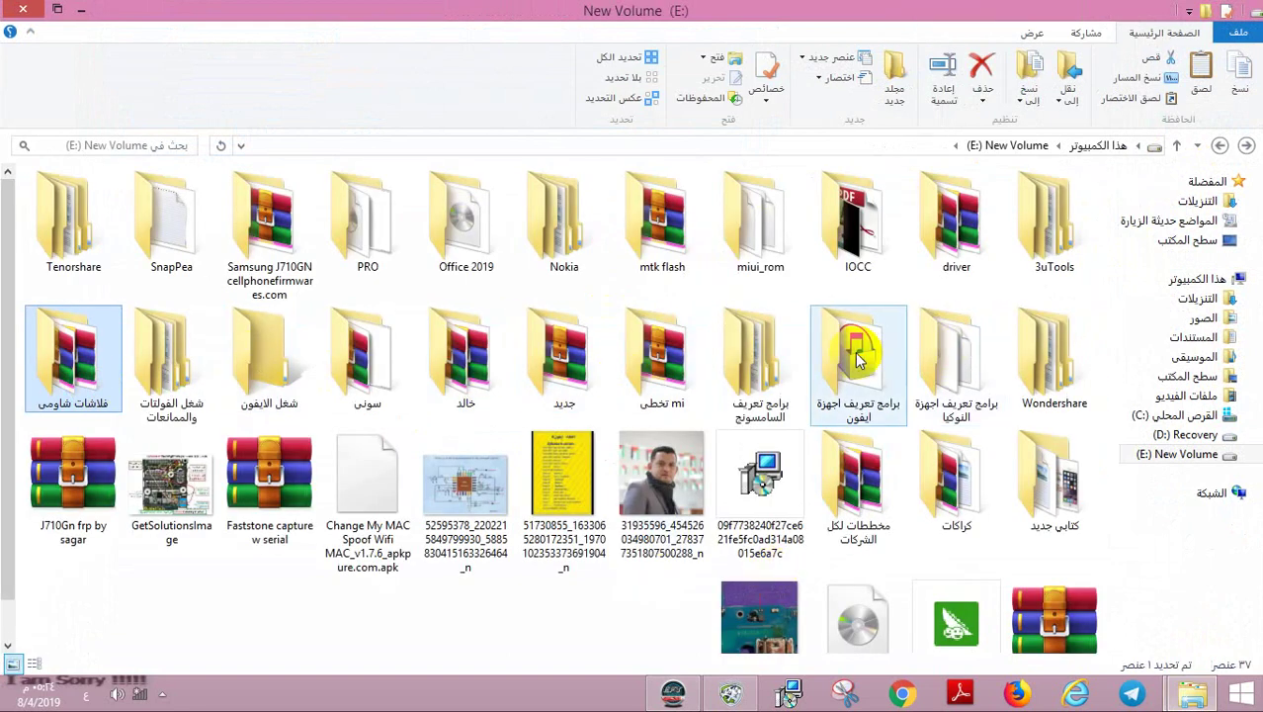
double_click(780, 363)
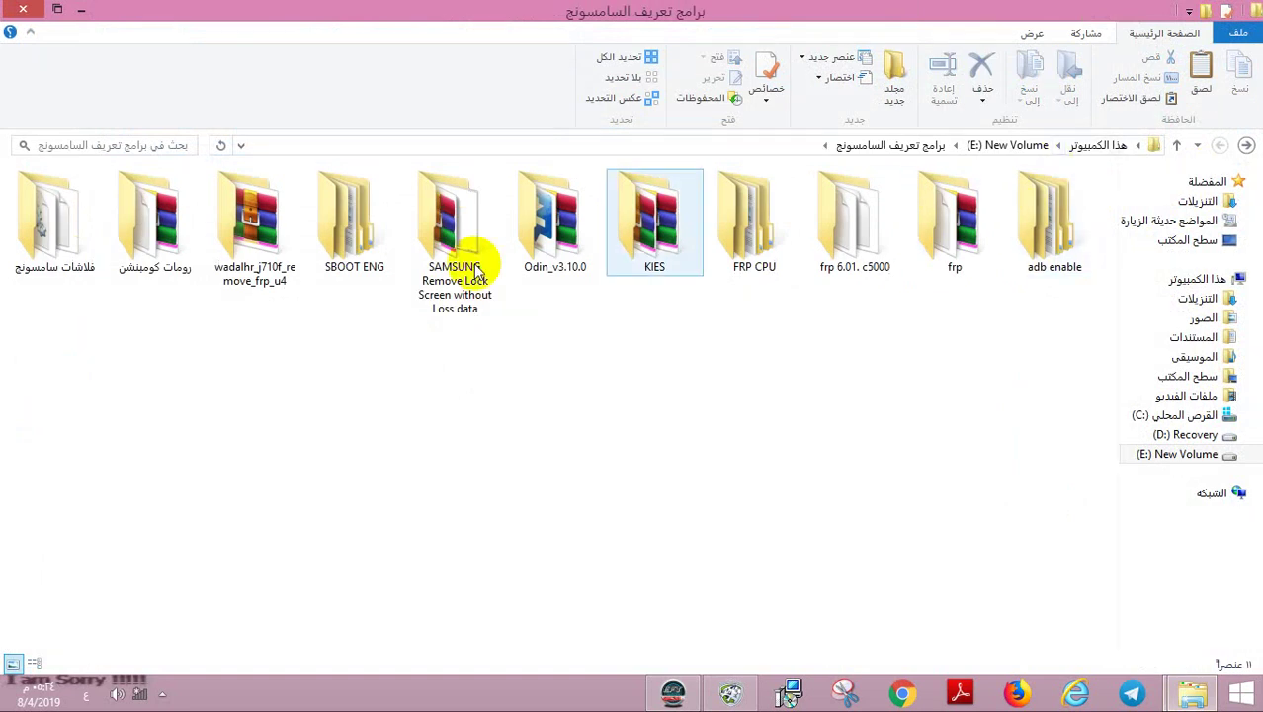
double_click(99, 264)
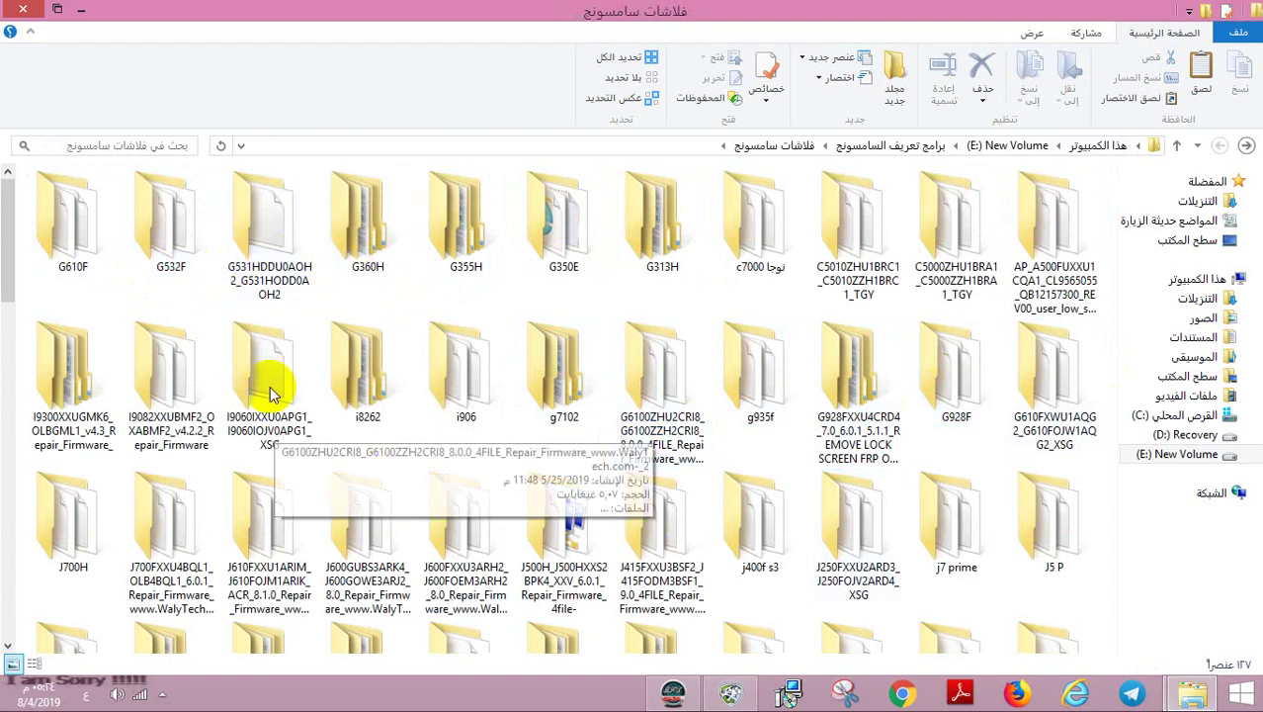
double_click(741, 194)
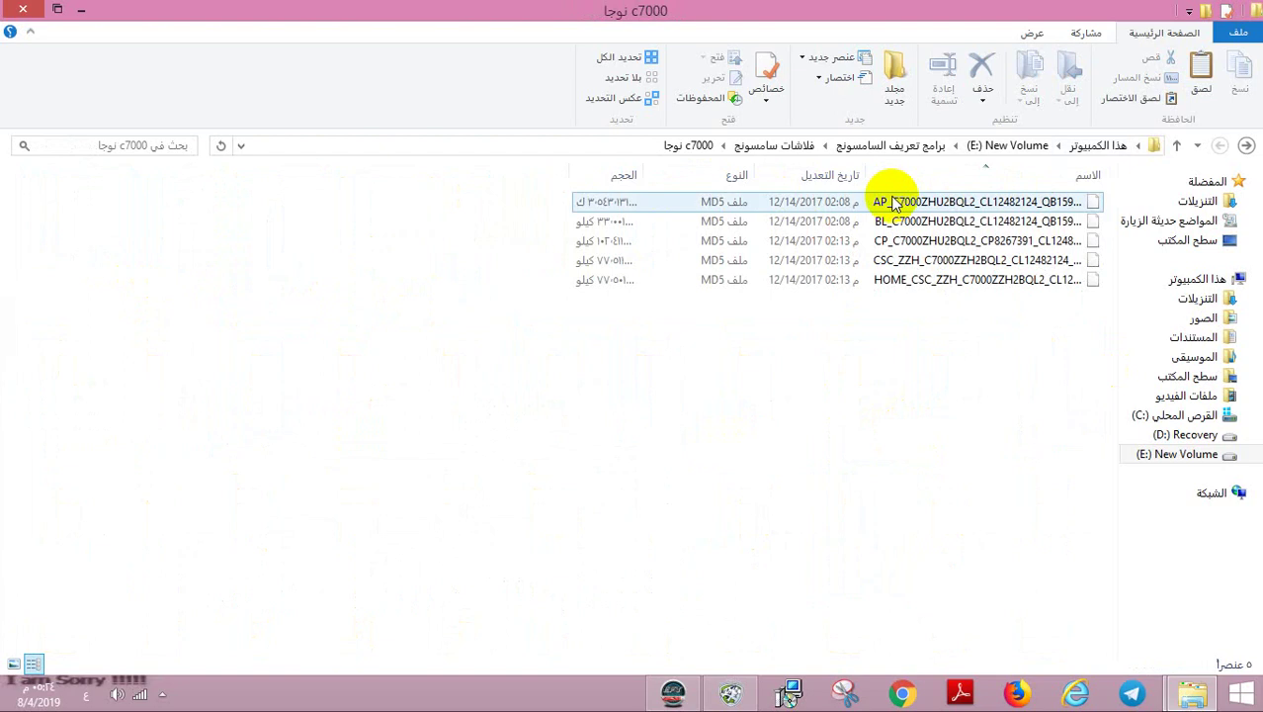
Open the AP_C7000ZHU2BQL2 MD5 firmware file from the نوجا c7000 folder as an archive in 7-Zip
right_click(891, 198)
key("Escape")
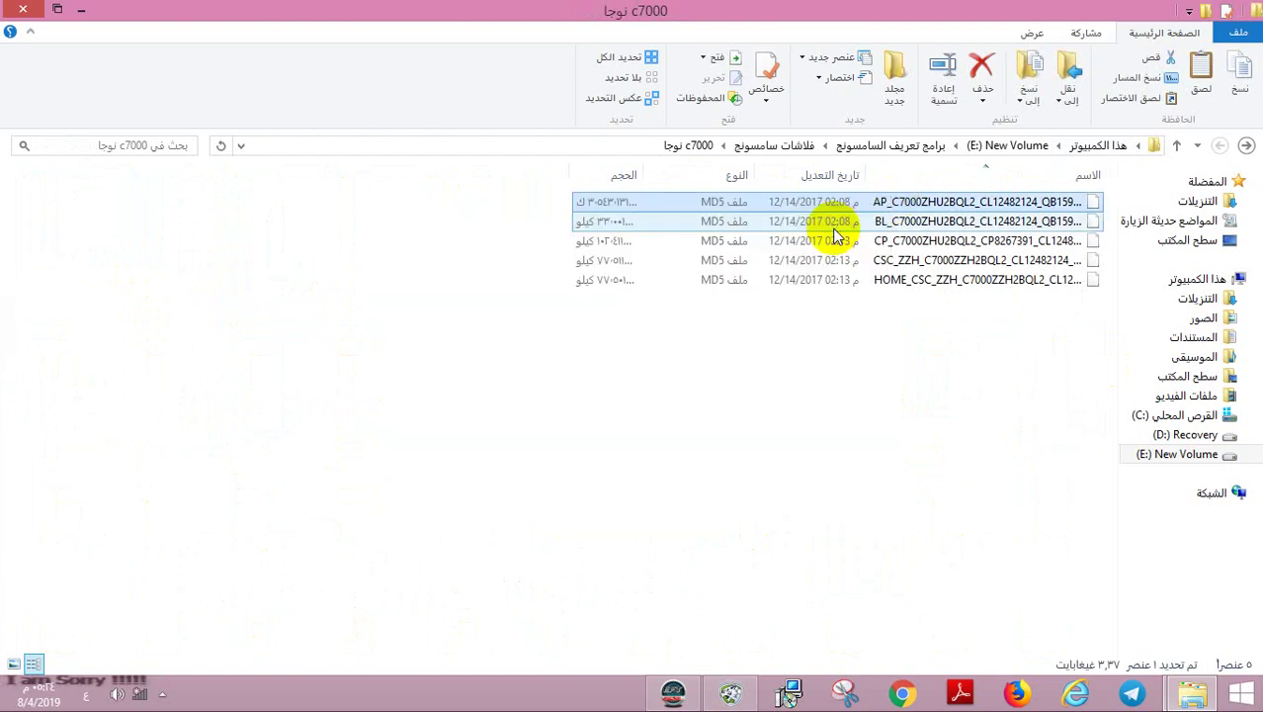
left_click(834, 228)
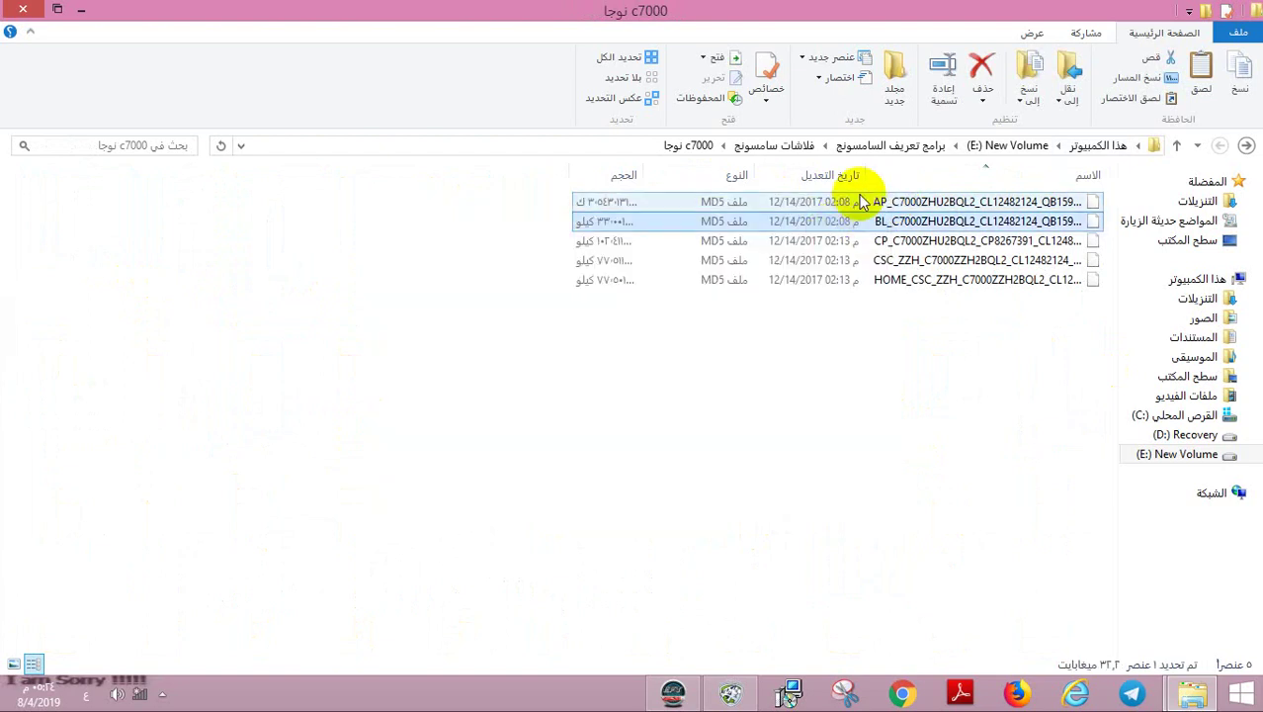
right_click(862, 201)
mouse_move(366, 227)
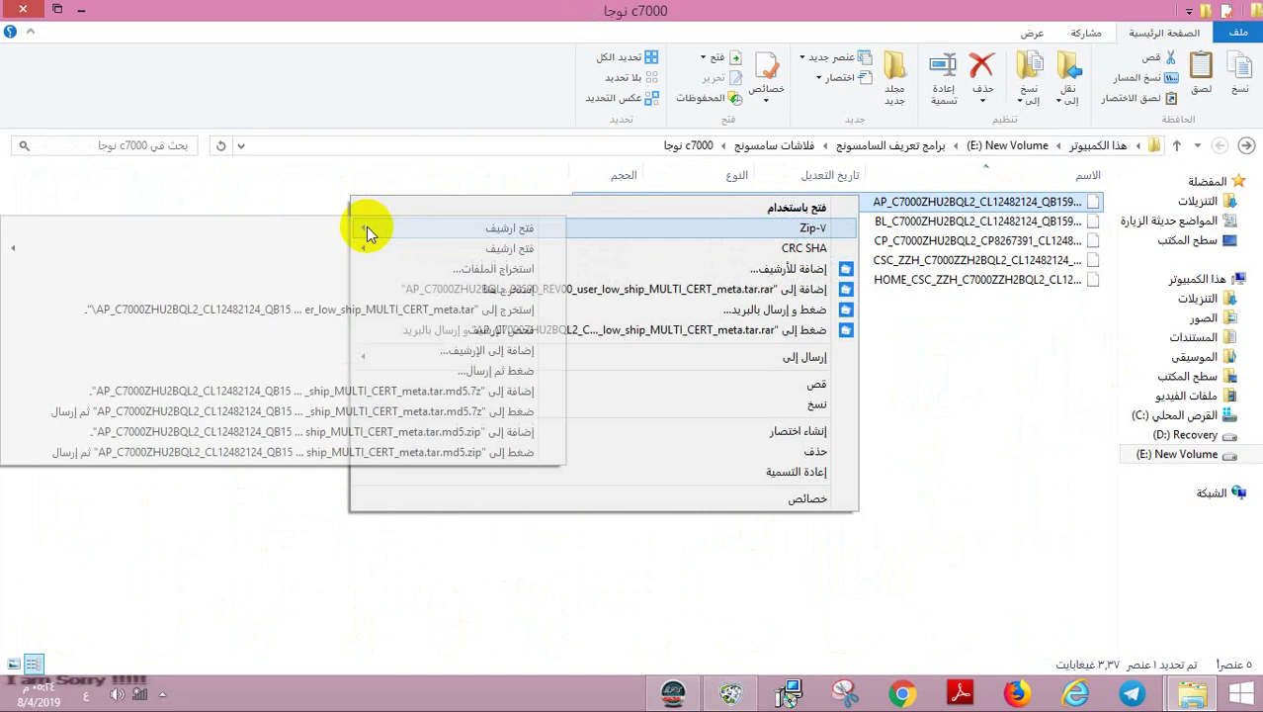
left_click(369, 232)
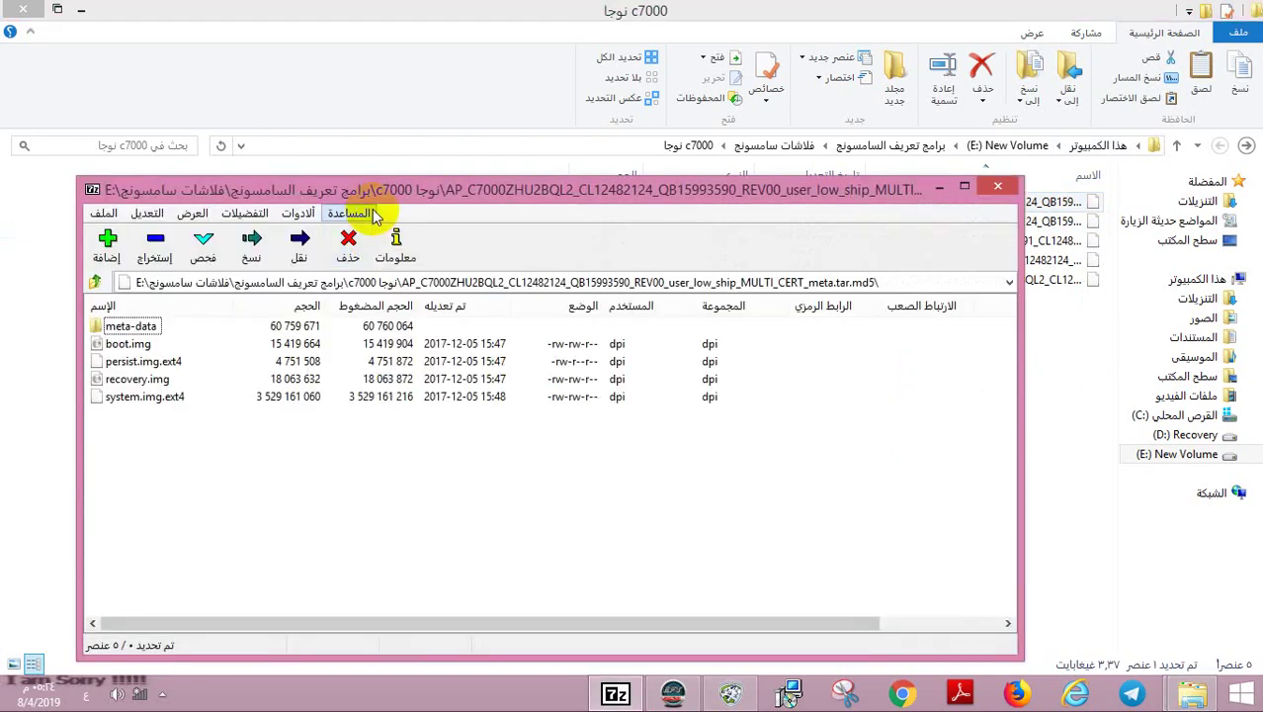
left_click(375, 216)
left_click(388, 193)
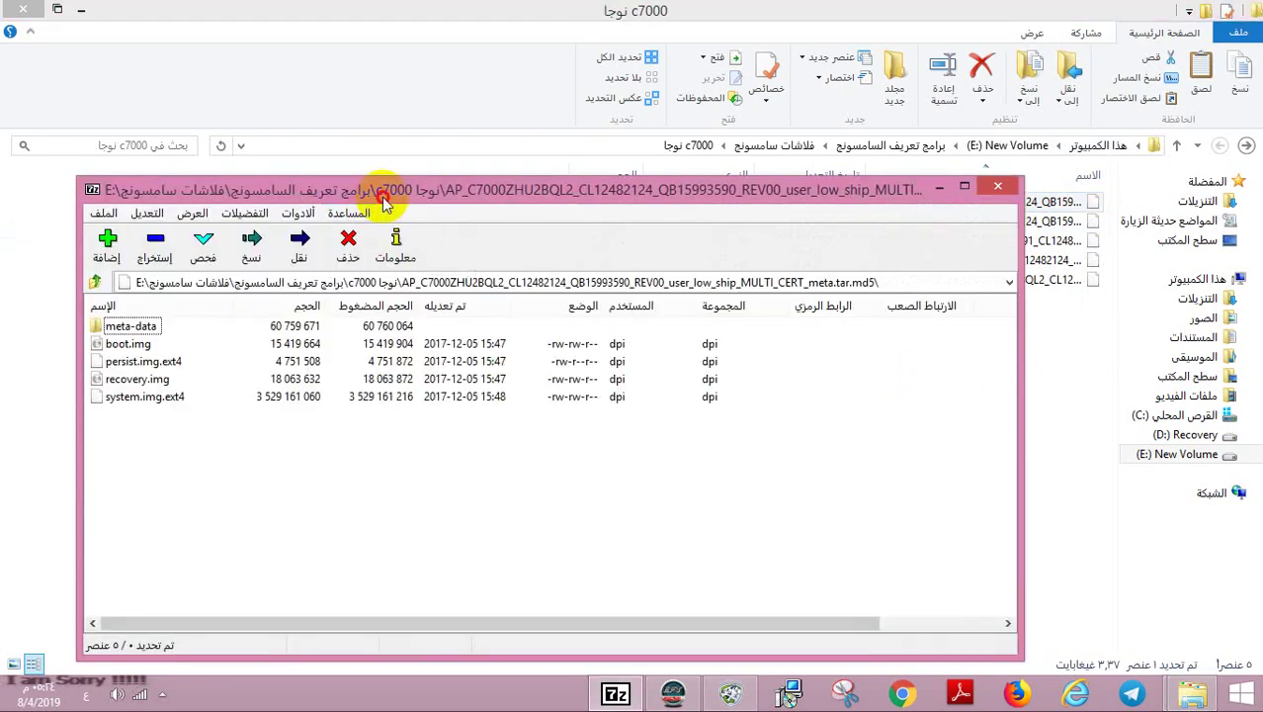
double_click(391, 196)
double_click(578, 14)
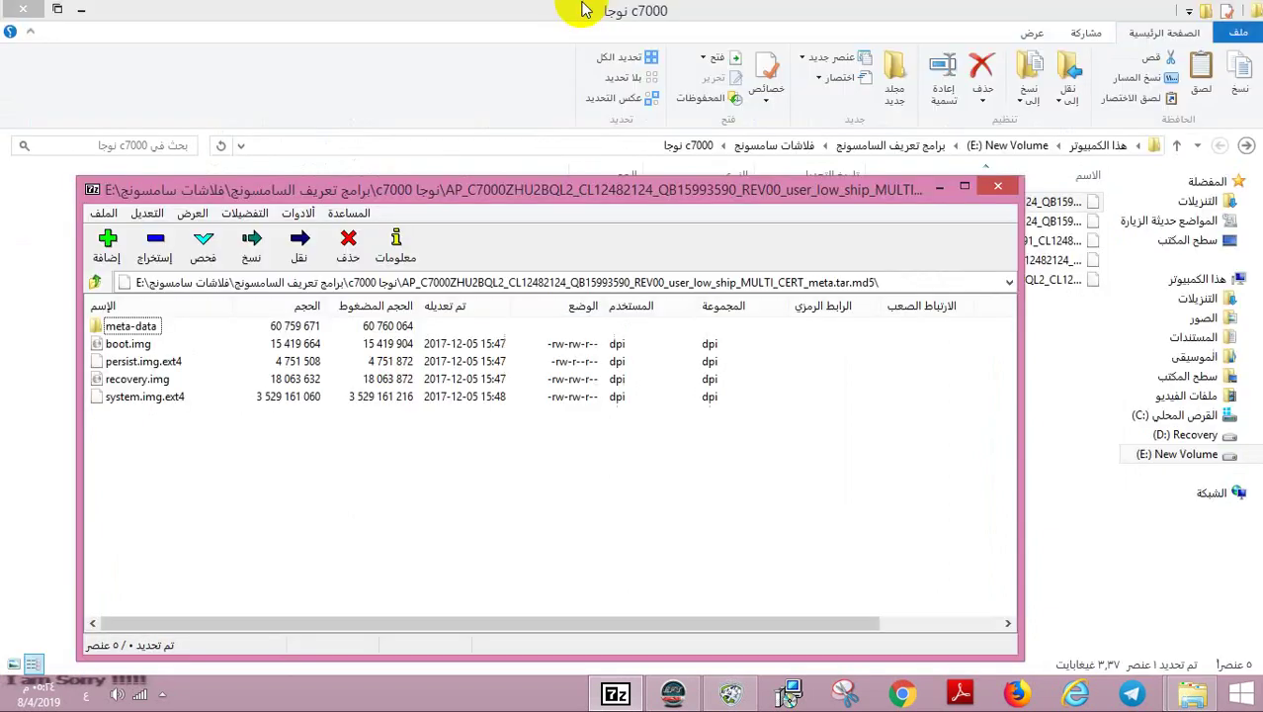
left_click_drag(148, 405, 28, 479)
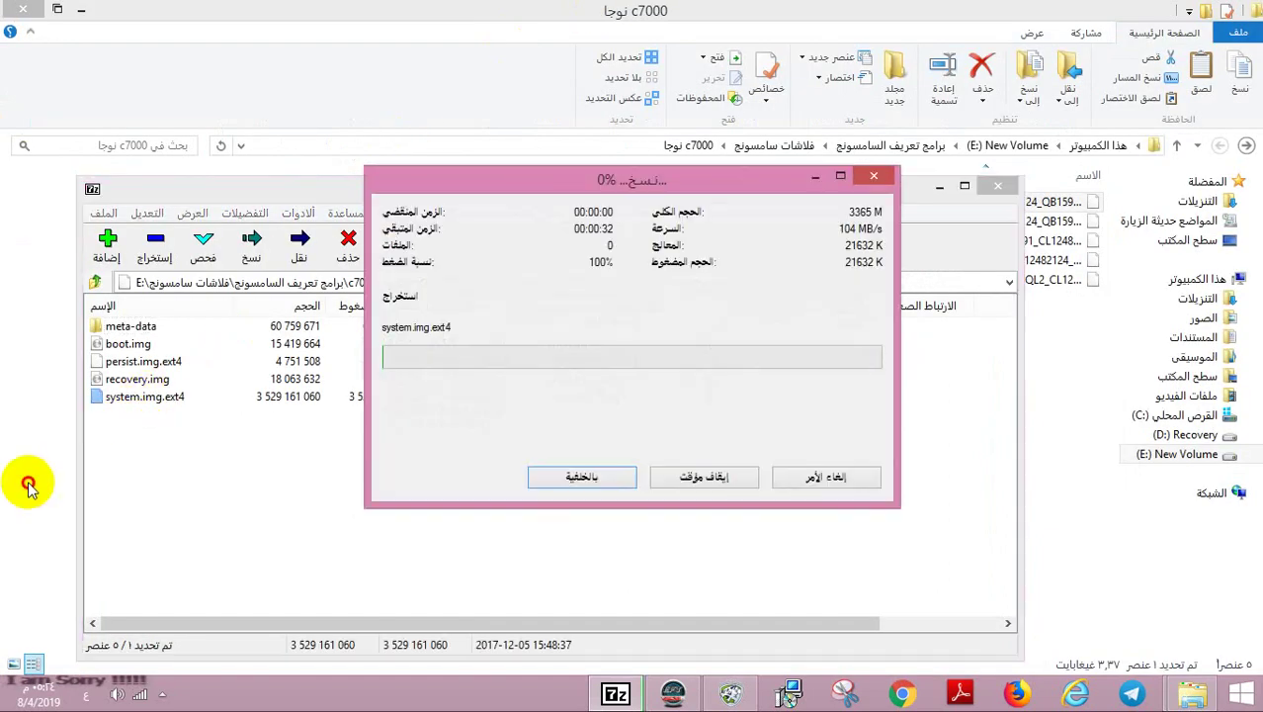
left_click(813, 478)
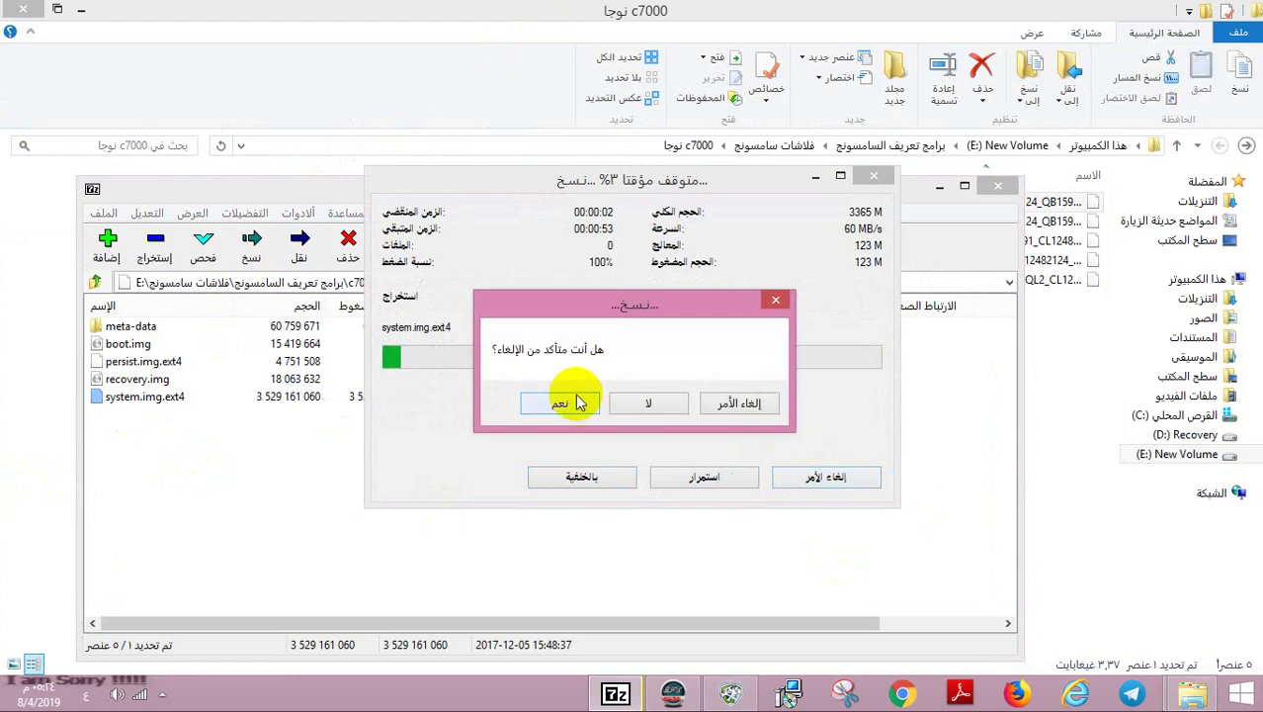
left_click(564, 400)
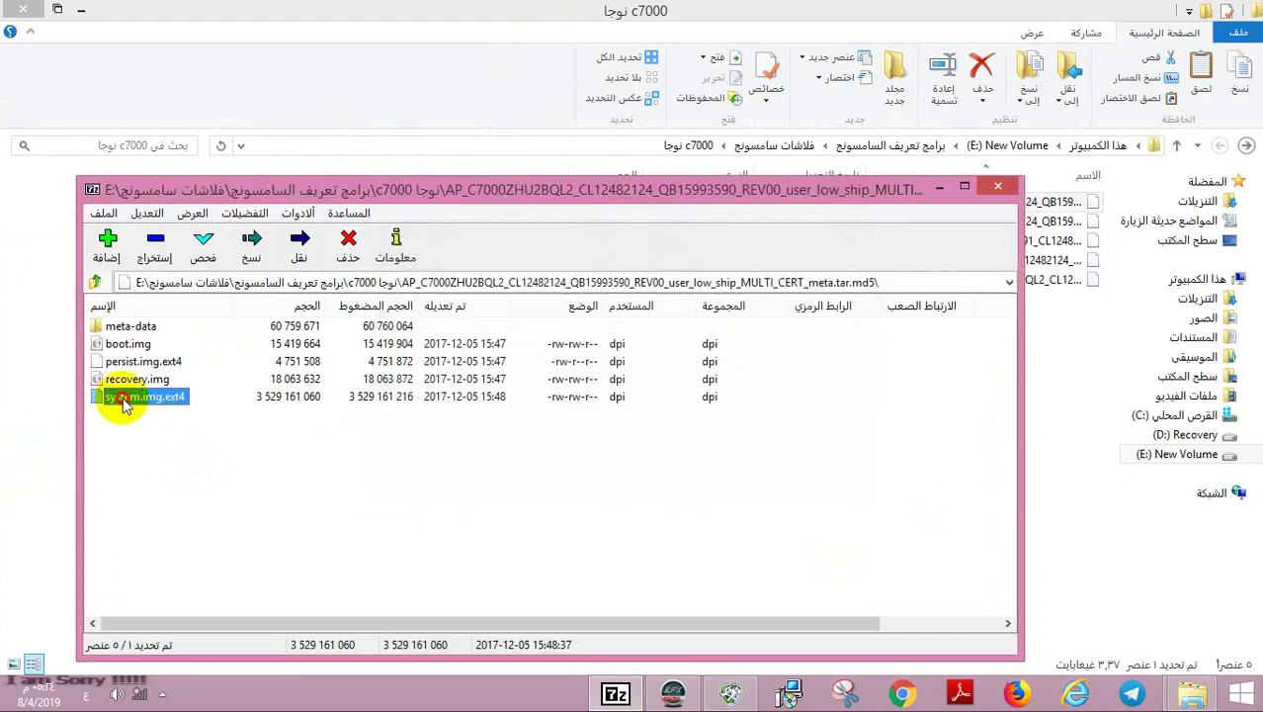
Extract system.img.ext4 from the AP firmware archive into the نوجا c7000 folder and select the extracted file
left_click_drag(123, 403, 41, 469)
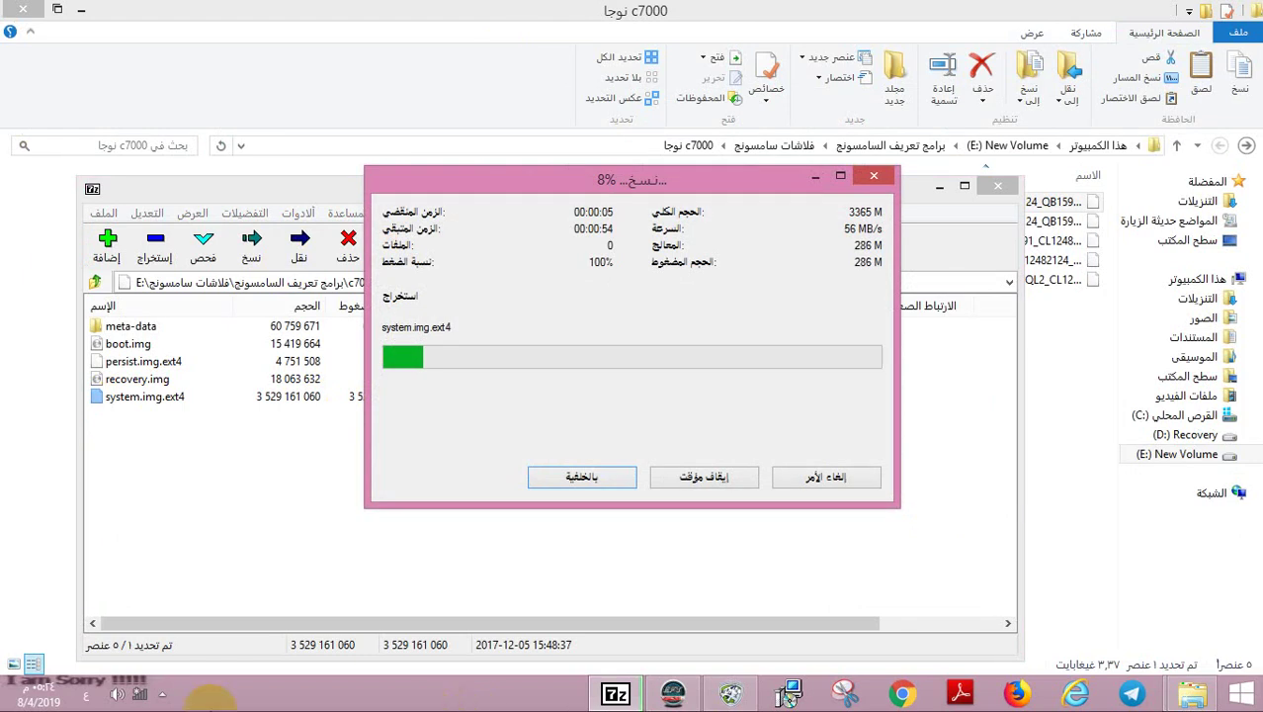
left_click(674, 692)
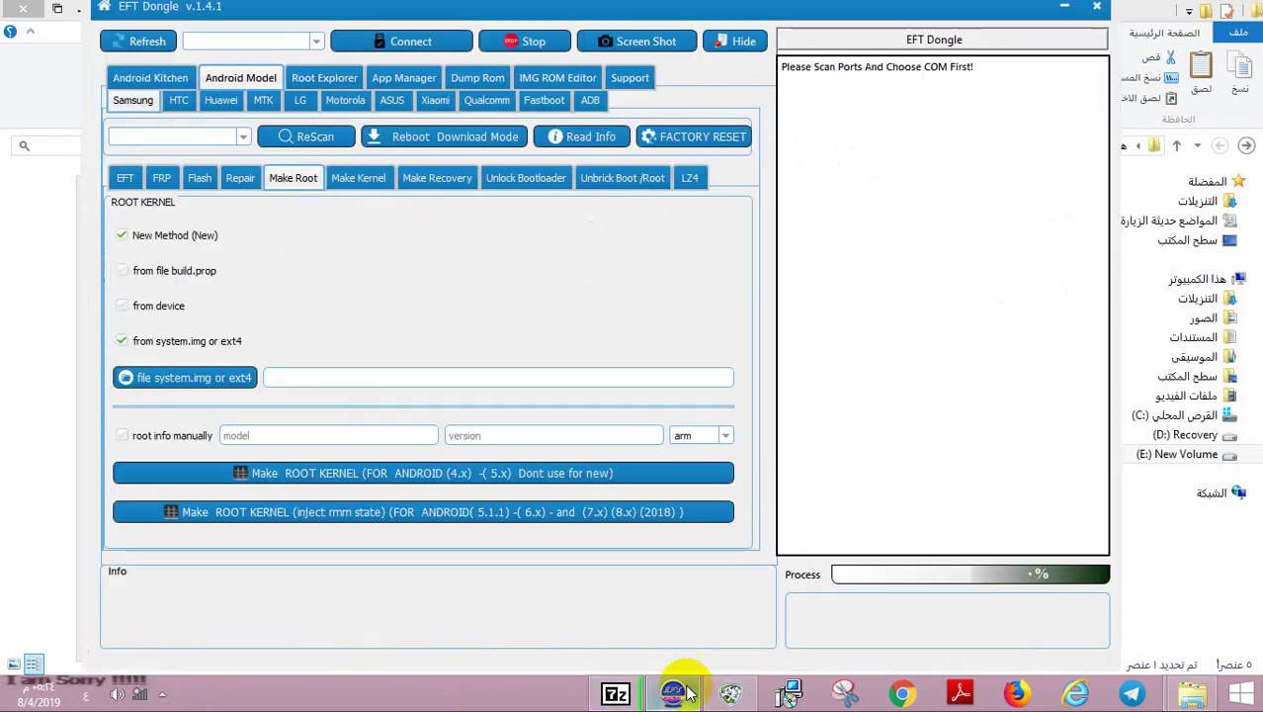
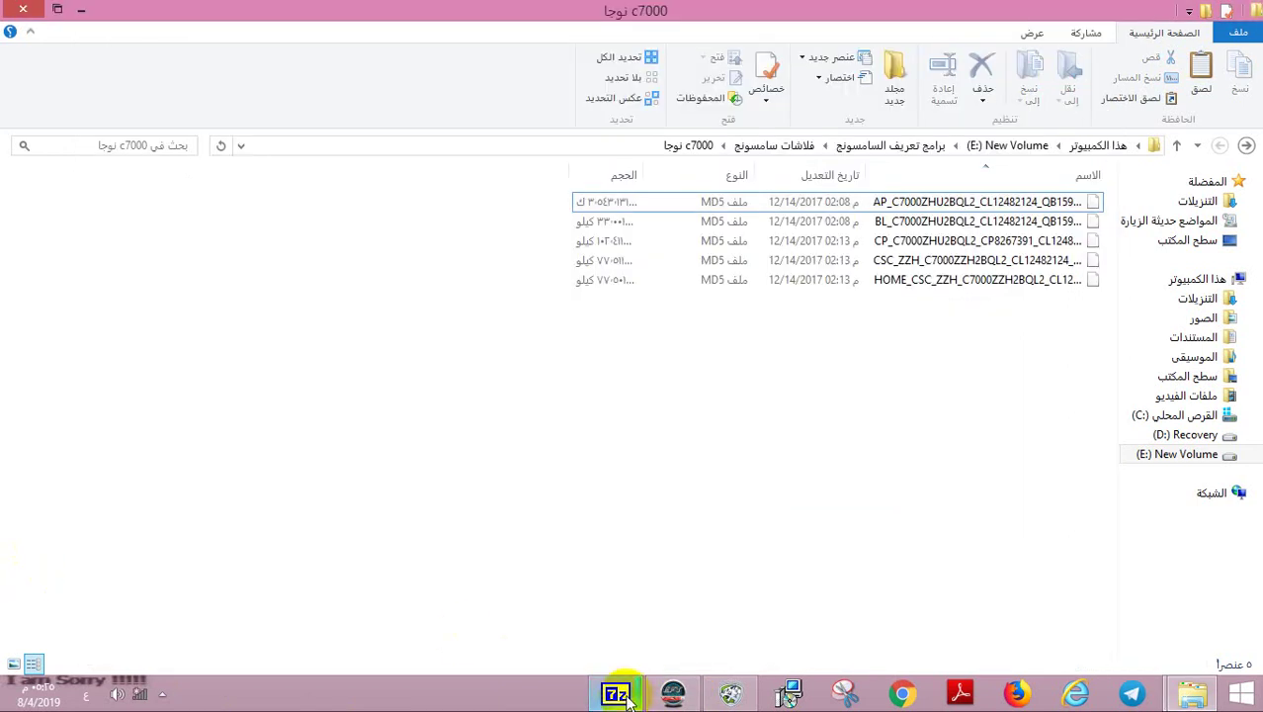
left_click(616, 694)
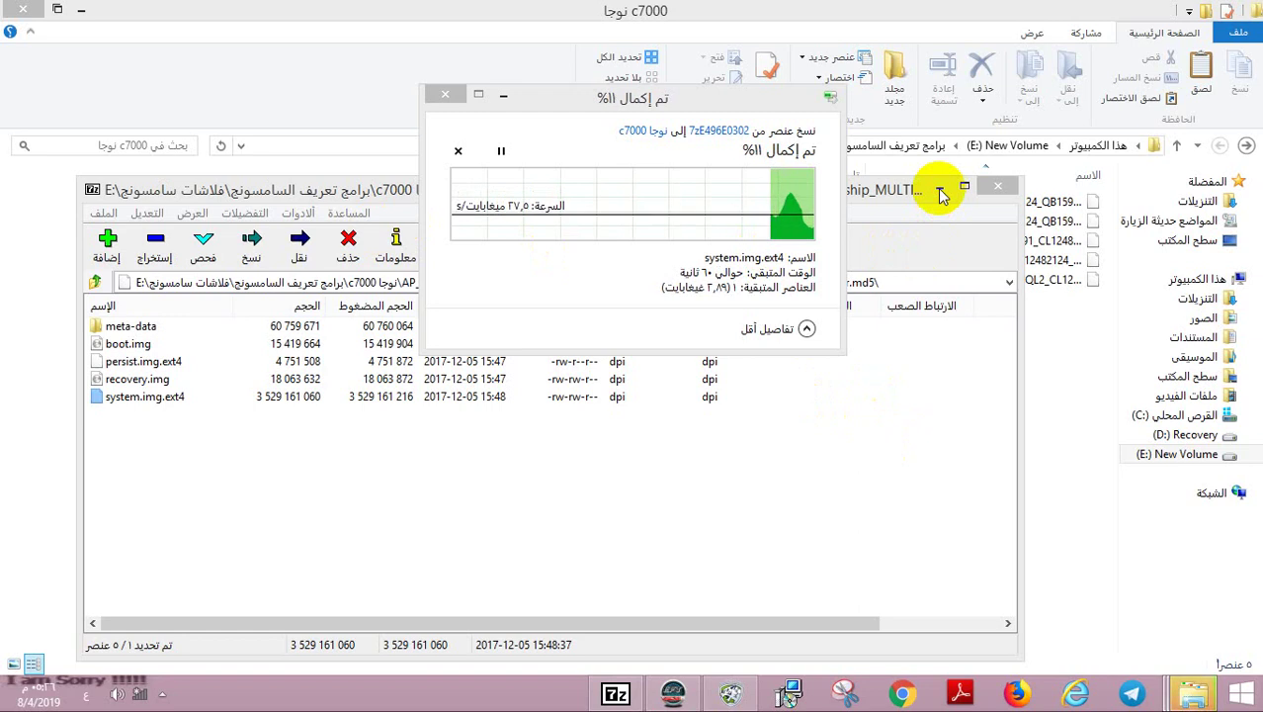
mouse_move(651, 705)
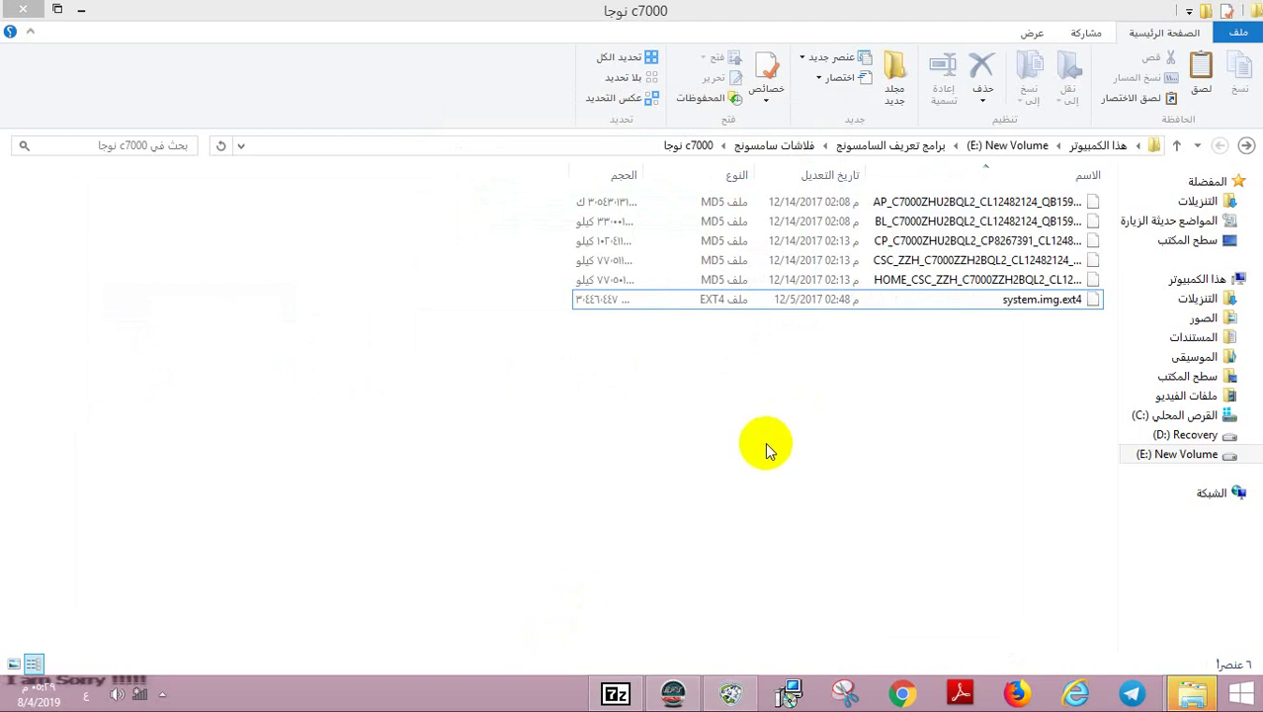
left_click(858, 306)
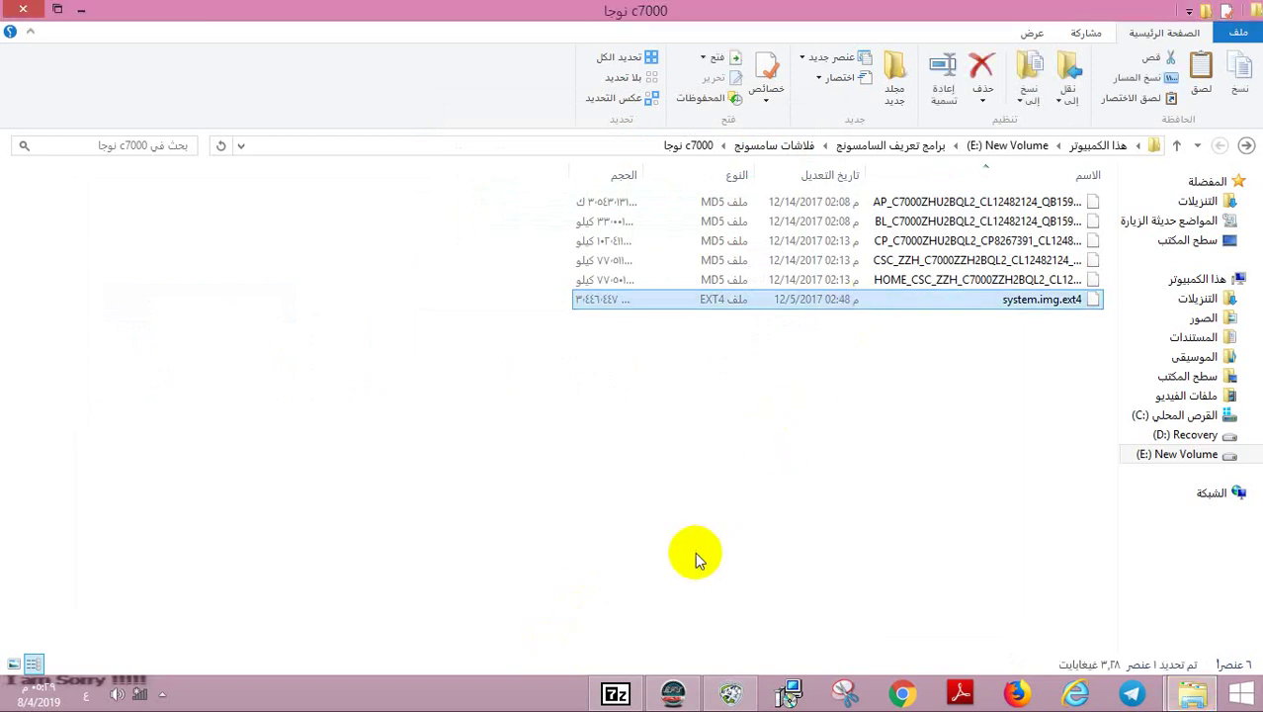
Switch to EFT Dongle, load system.img.ext4 as the root kernel source, and try to make the inject rmm state root kernel with it
left_click(672, 694)
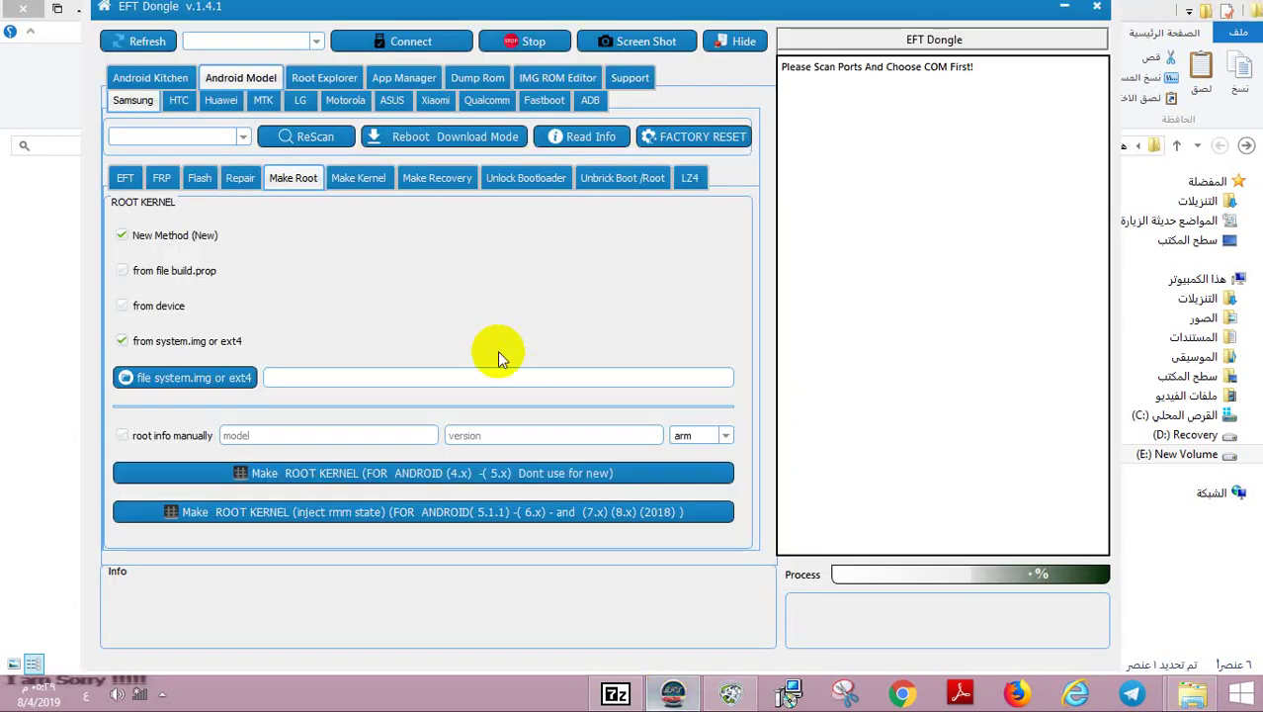
left_click(222, 379)
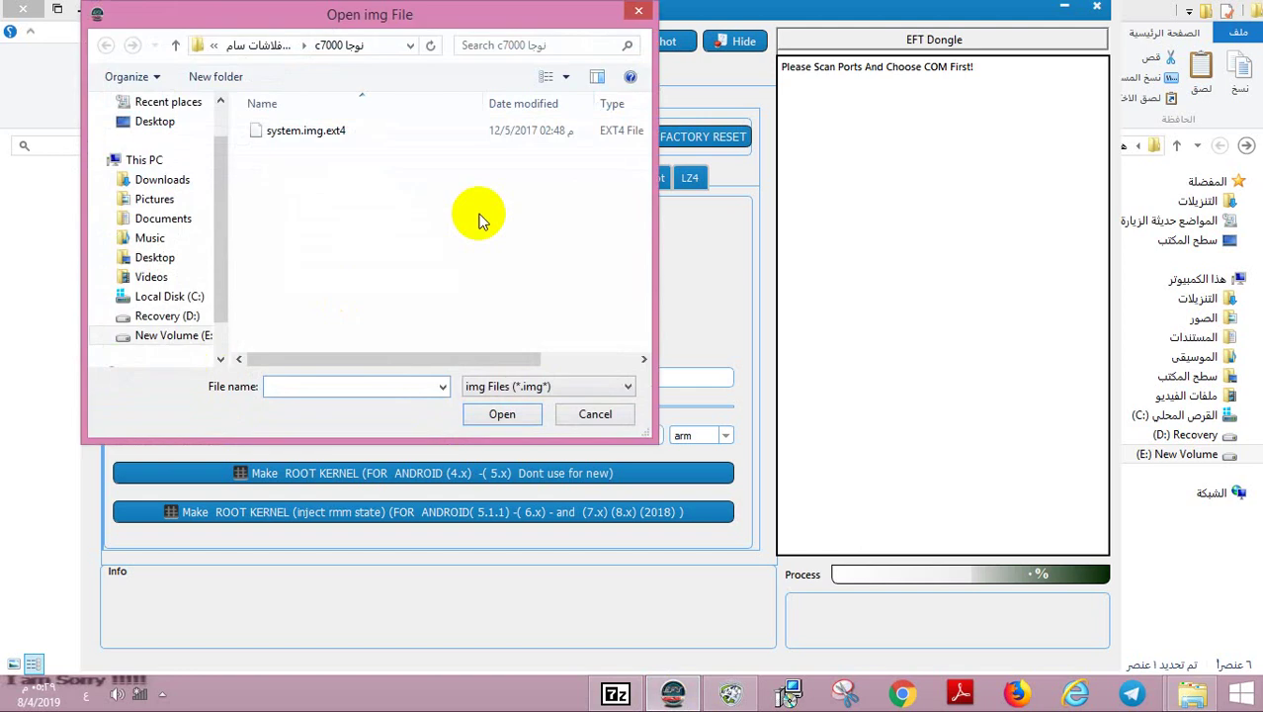
double_click(438, 132)
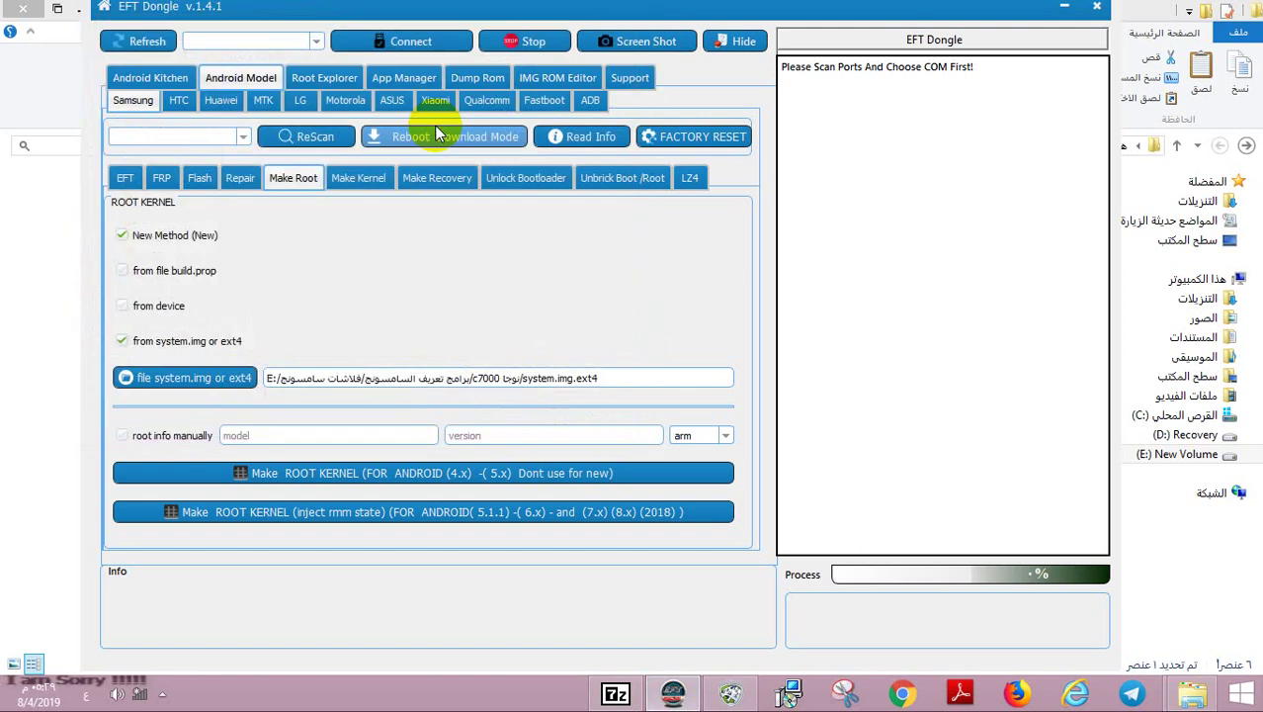
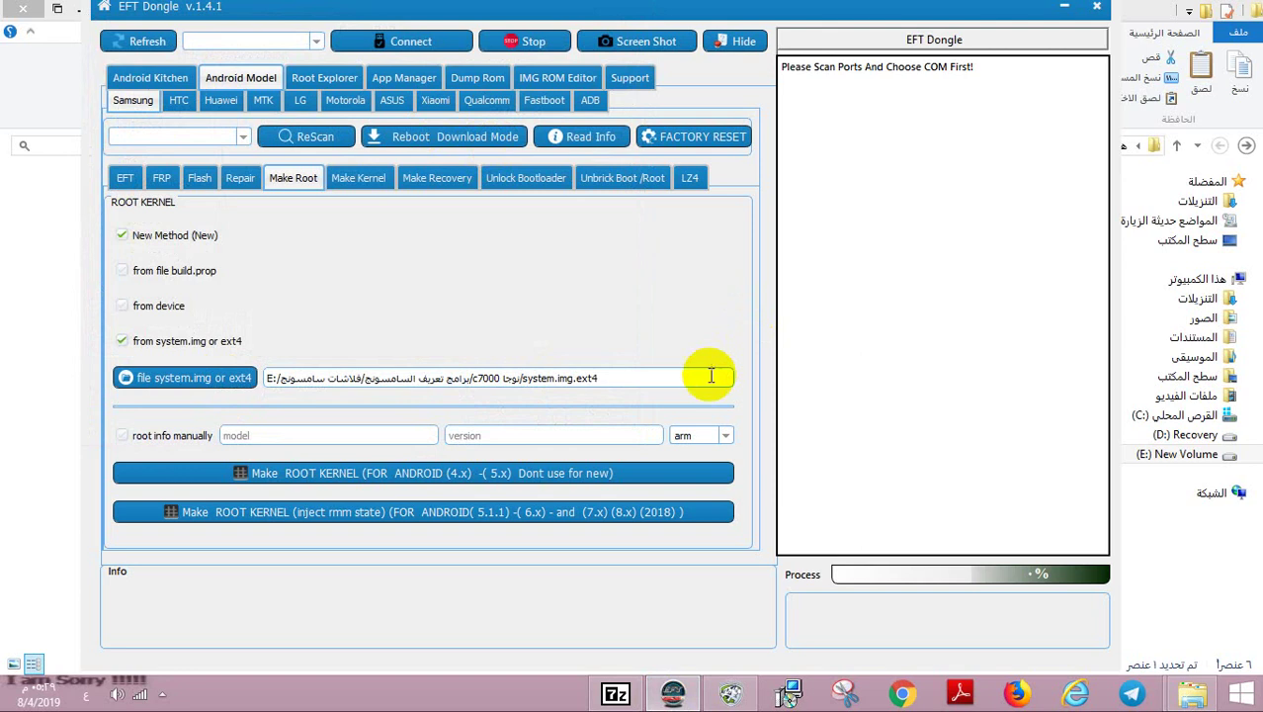
left_click(643, 510)
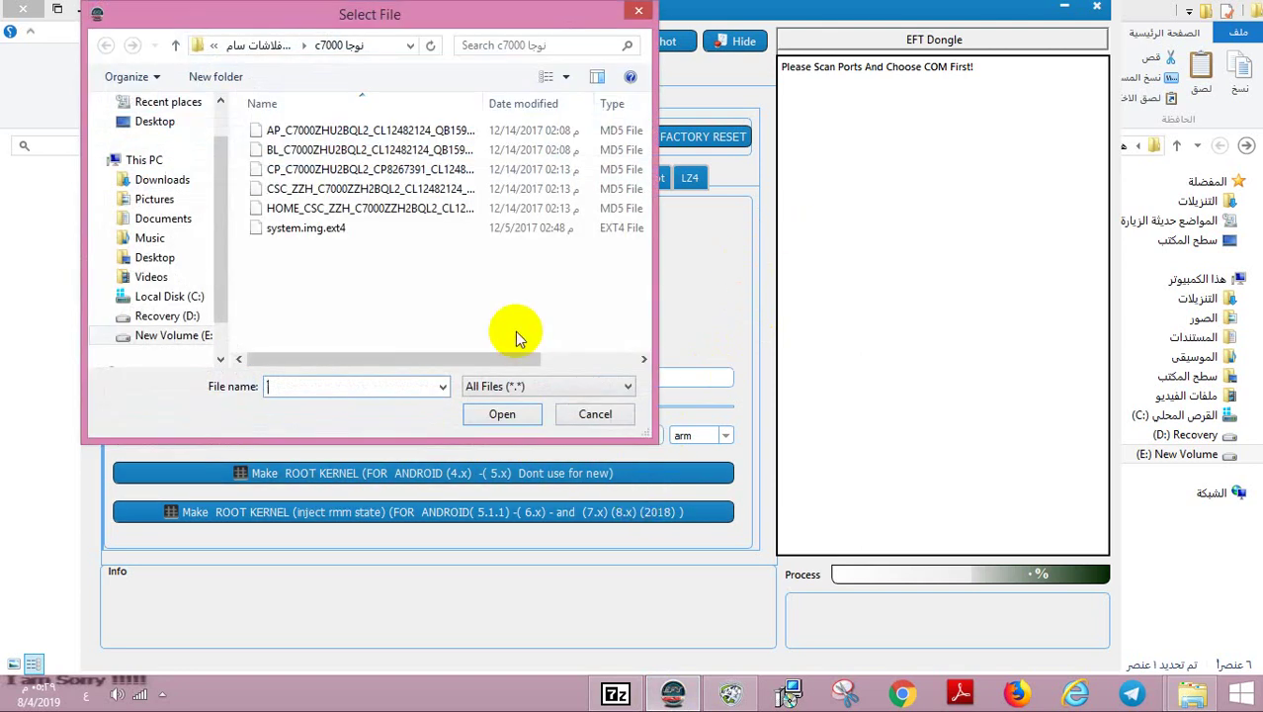
double_click(541, 230)
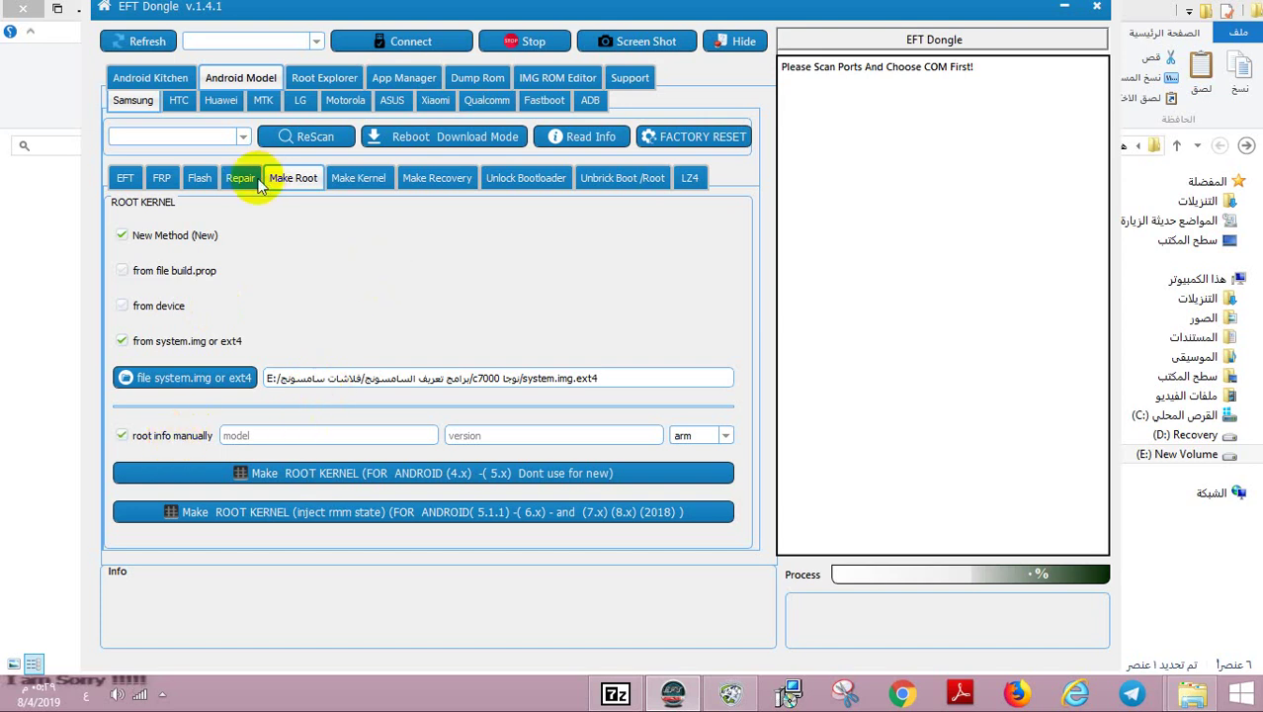
In the Samsung Flash tool, load the BL_C7000ZHU2BQL2 file as BL and the AP_C7000ZHU2BQL2 file as AP
left_click(198, 184)
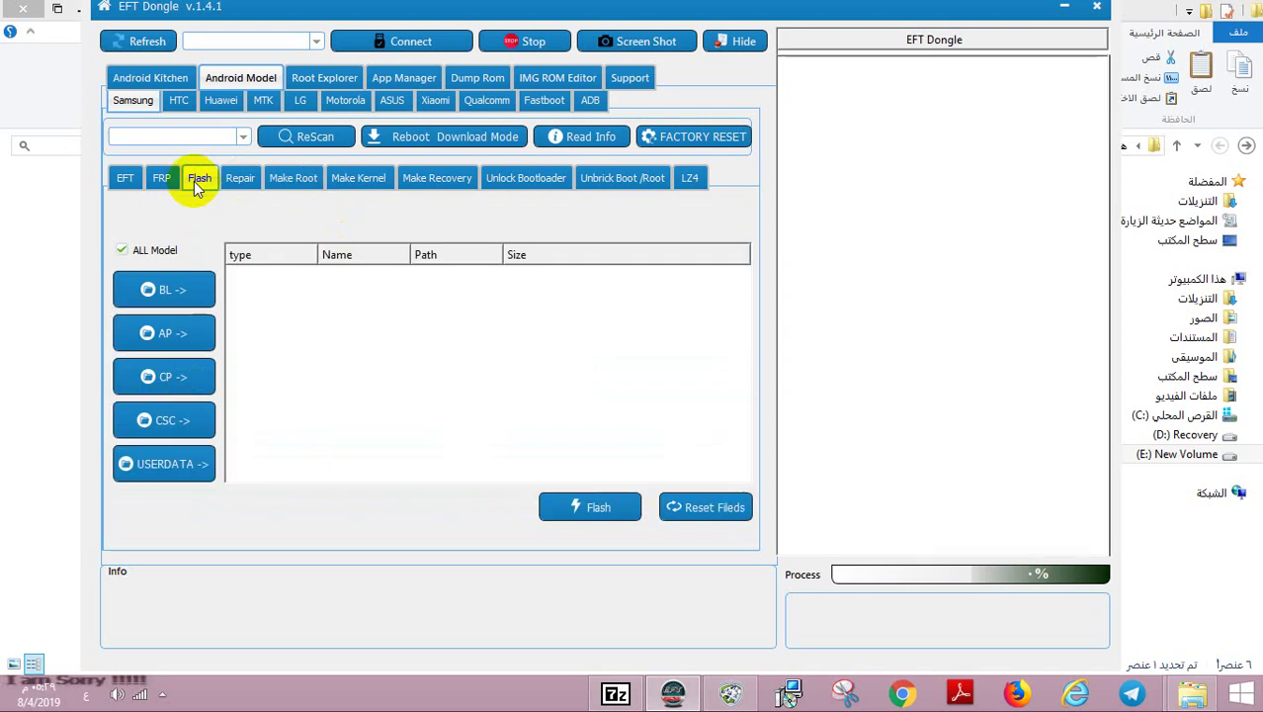
left_click(202, 285)
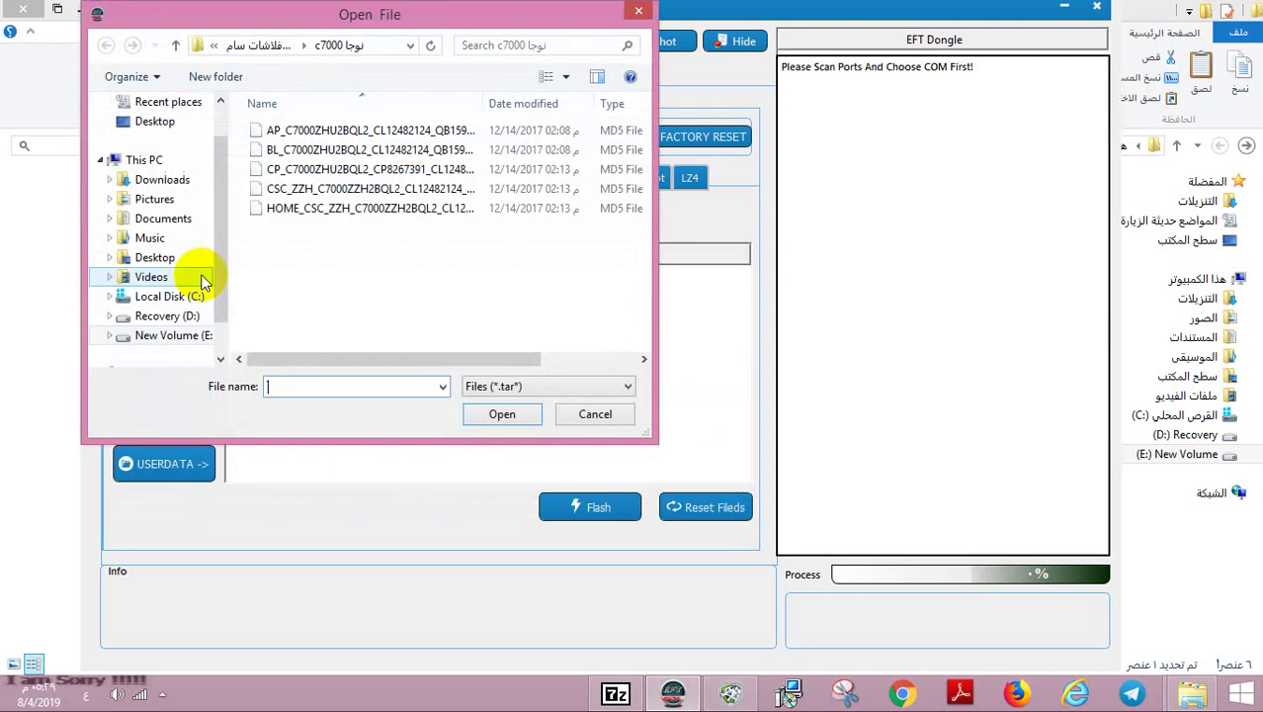
double_click(377, 150)
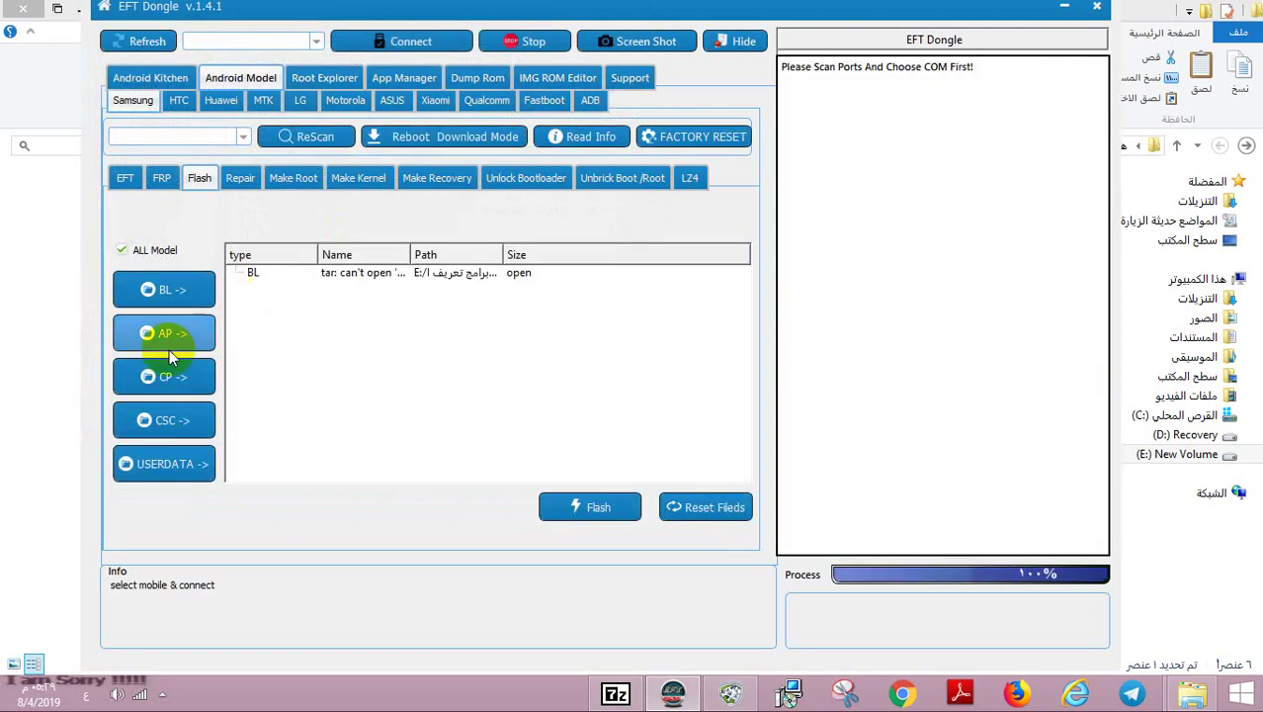
left_click(169, 346)
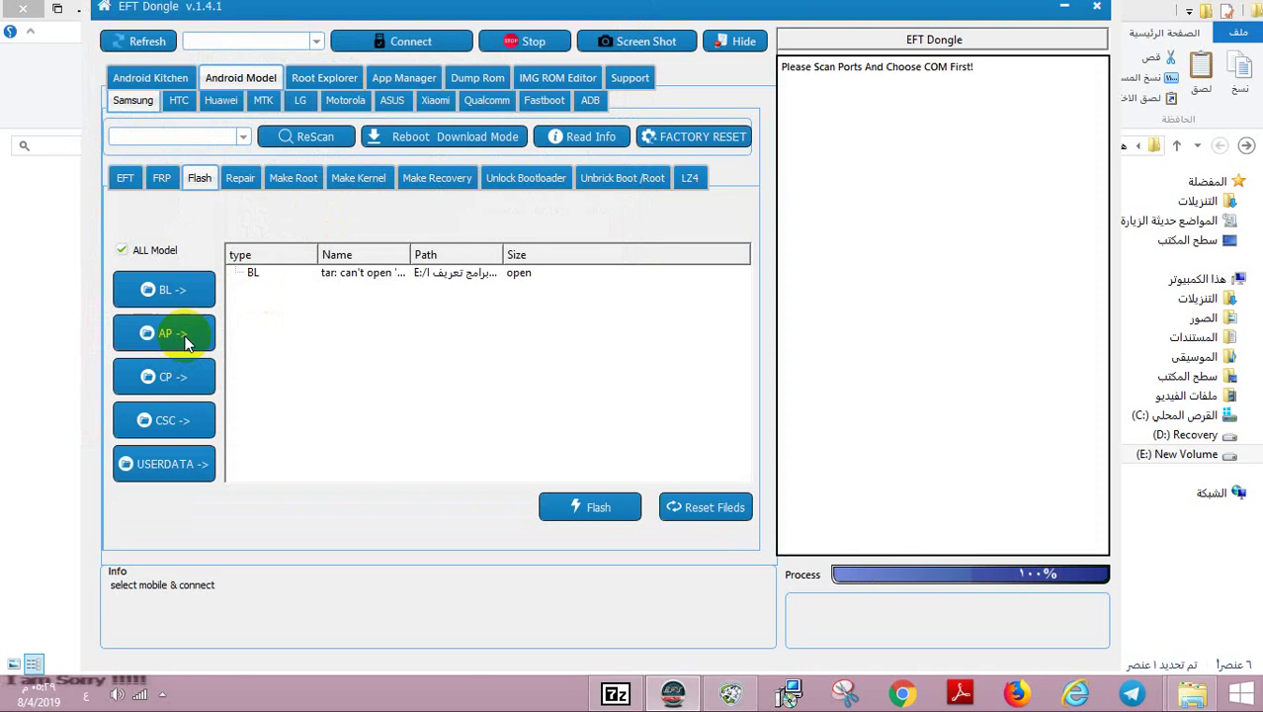
left_click(354, 131)
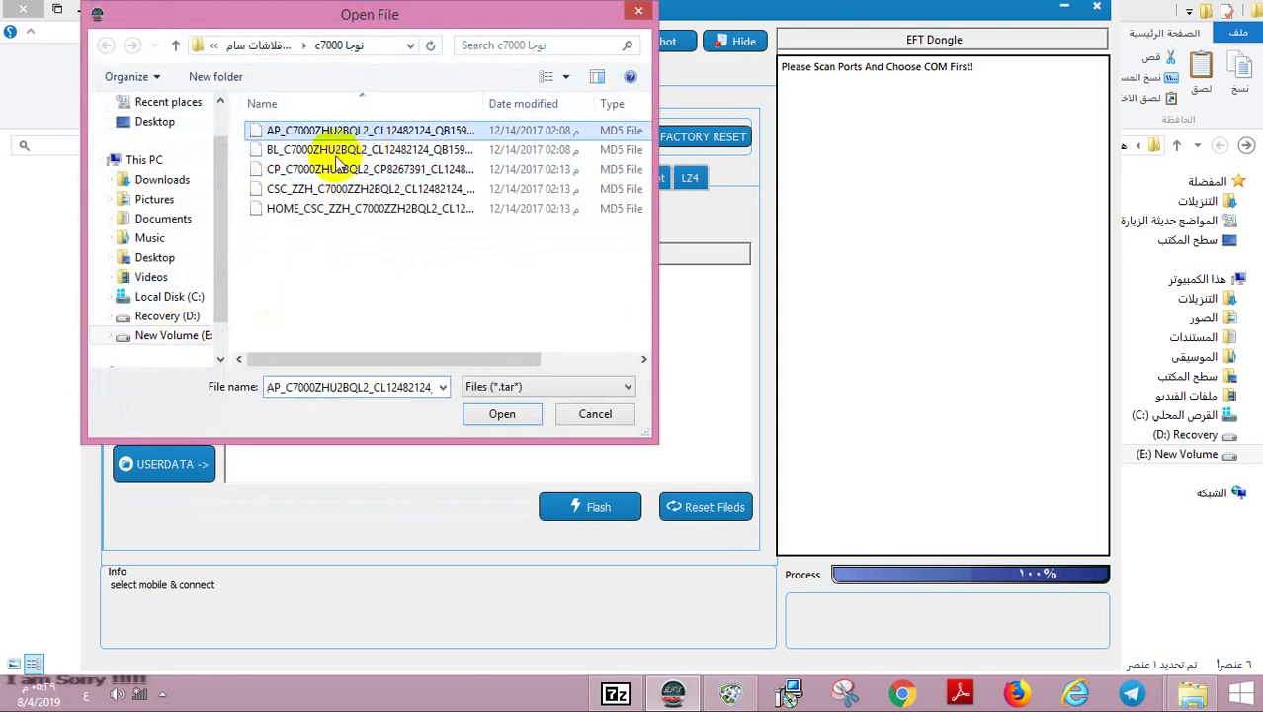
double_click(351, 136)
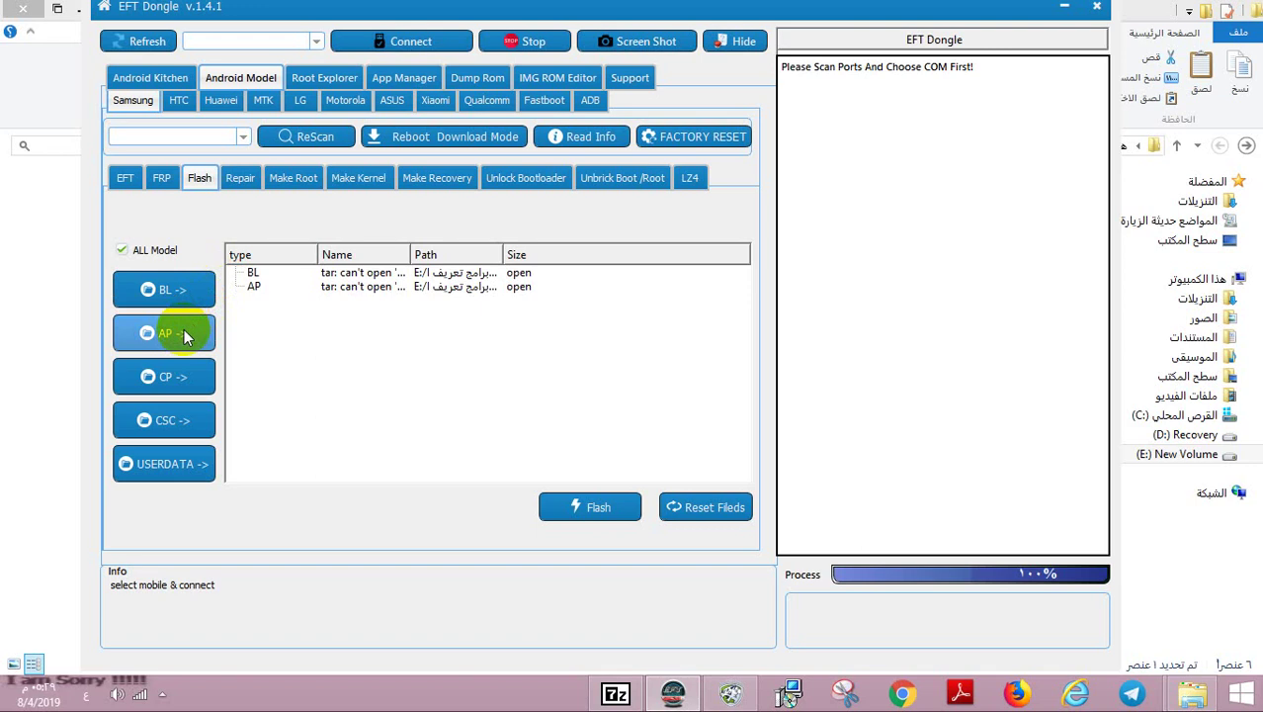
Add the CP_C7000ZHU2BQL2 file as CP and the CSC_ZZH_C7000ZZH2BQL2 file as CSC to the flash list
left_click(158, 376)
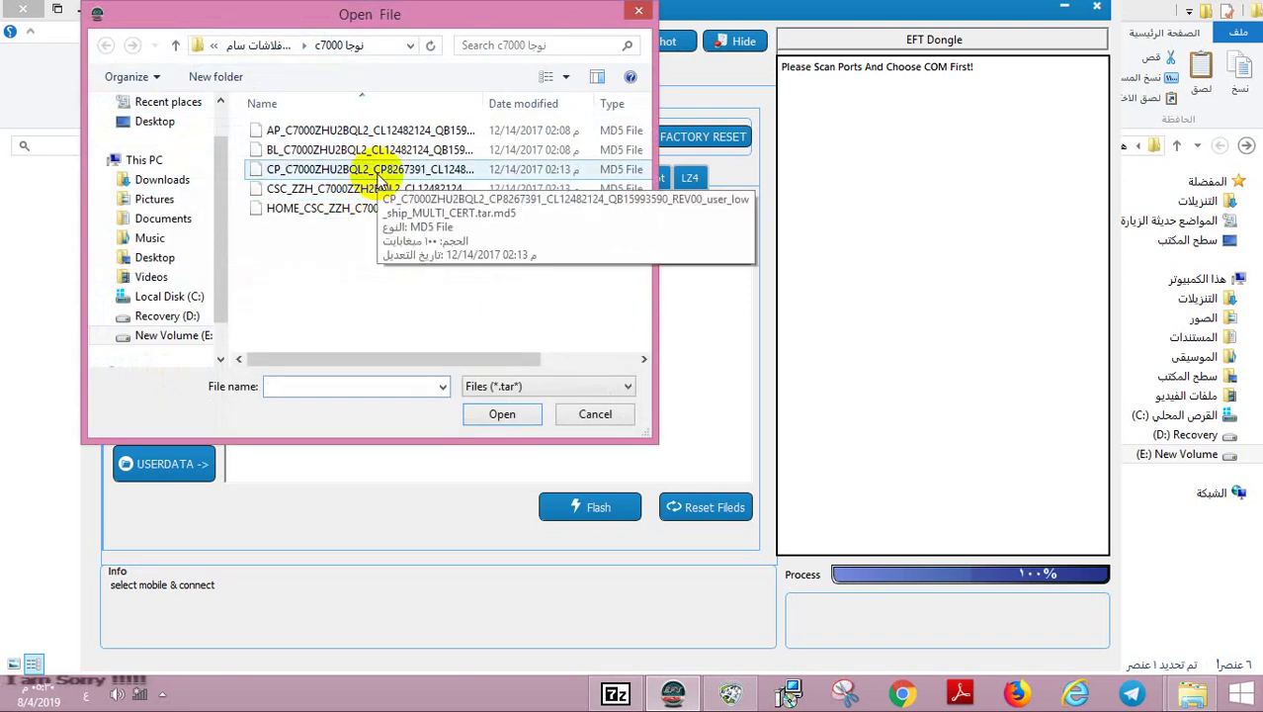
double_click(378, 172)
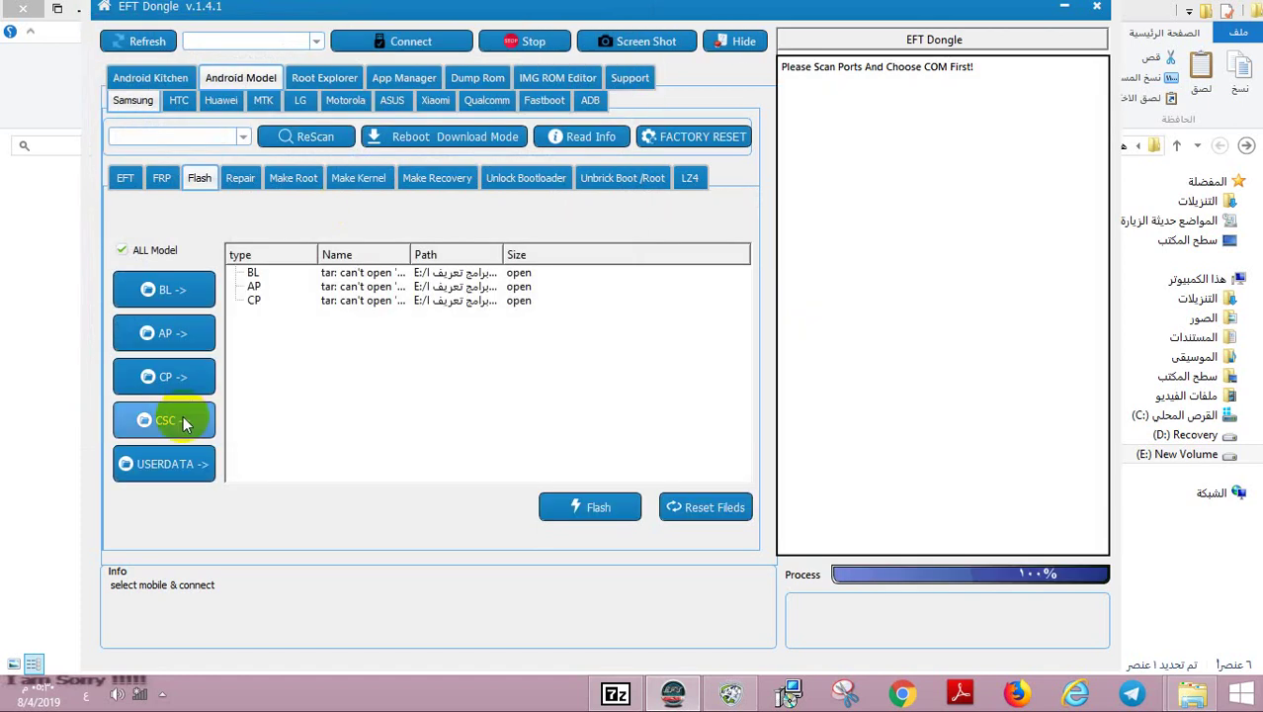
left_click(185, 423)
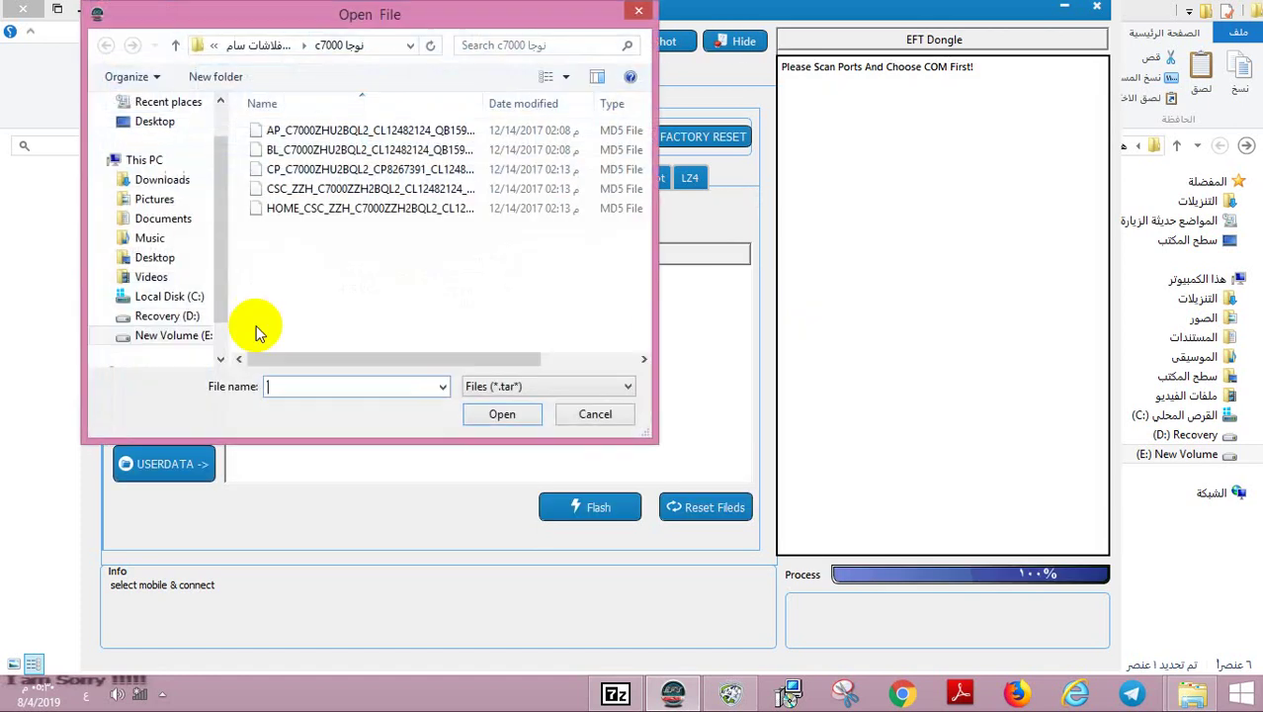
double_click(383, 186)
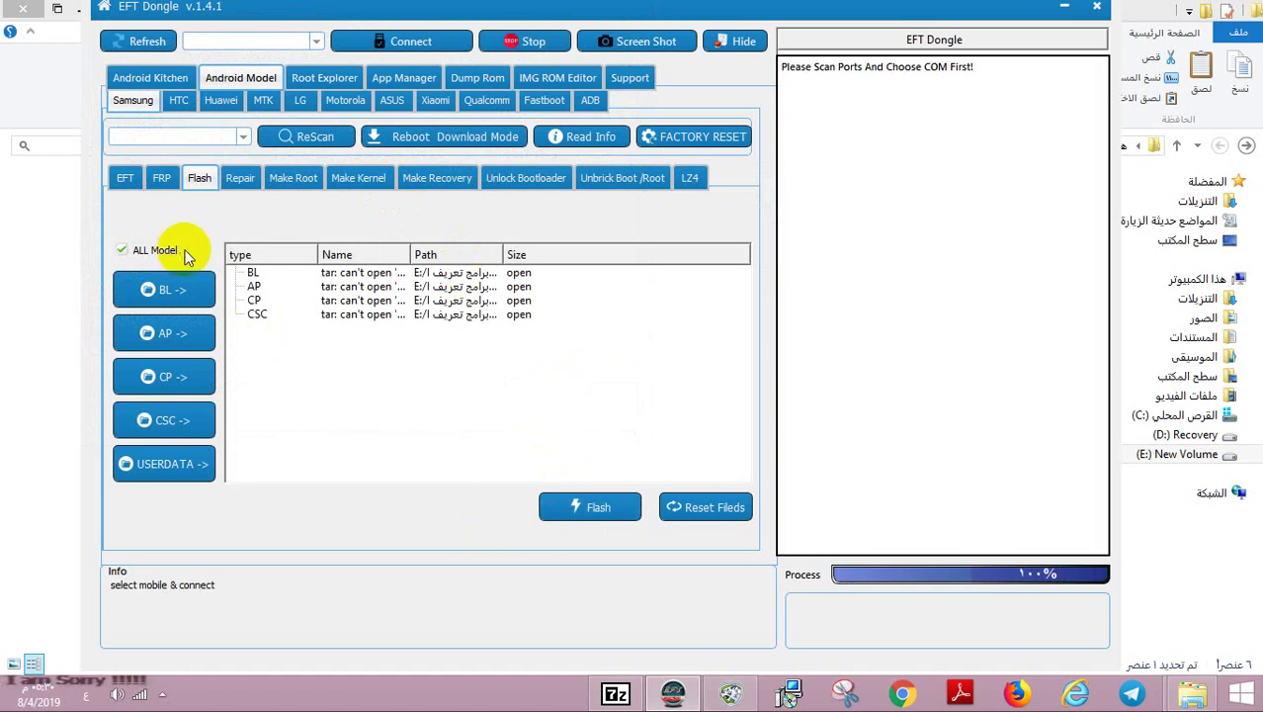
Examine the Samsung FRP reset options and the Download Mode (Lost Data) model list, and open the Repair tools
left_click(162, 181)
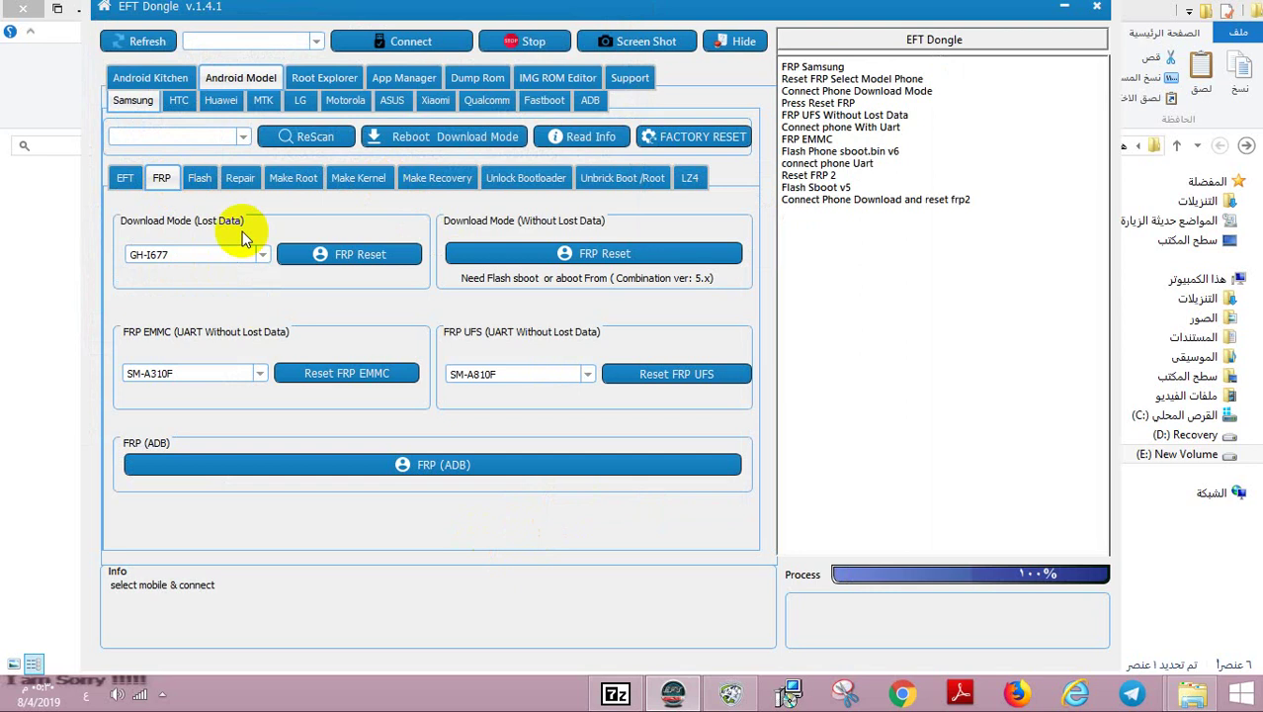
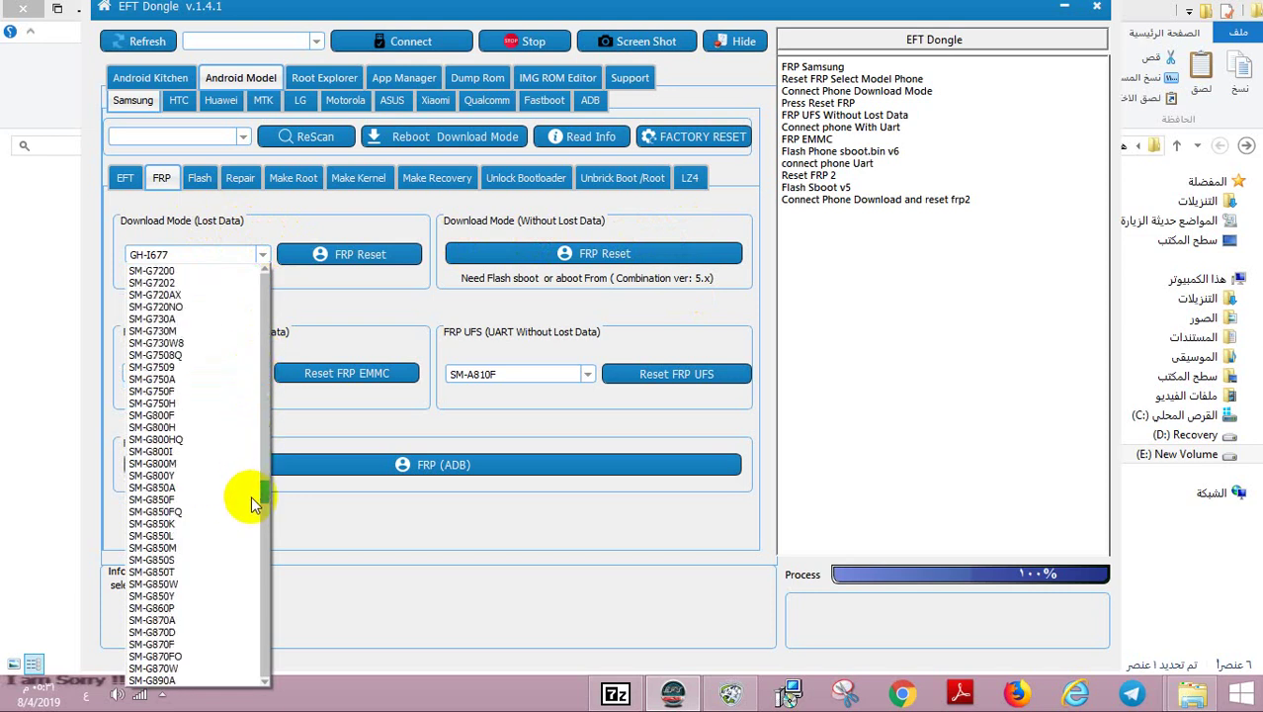
left_click(375, 297)
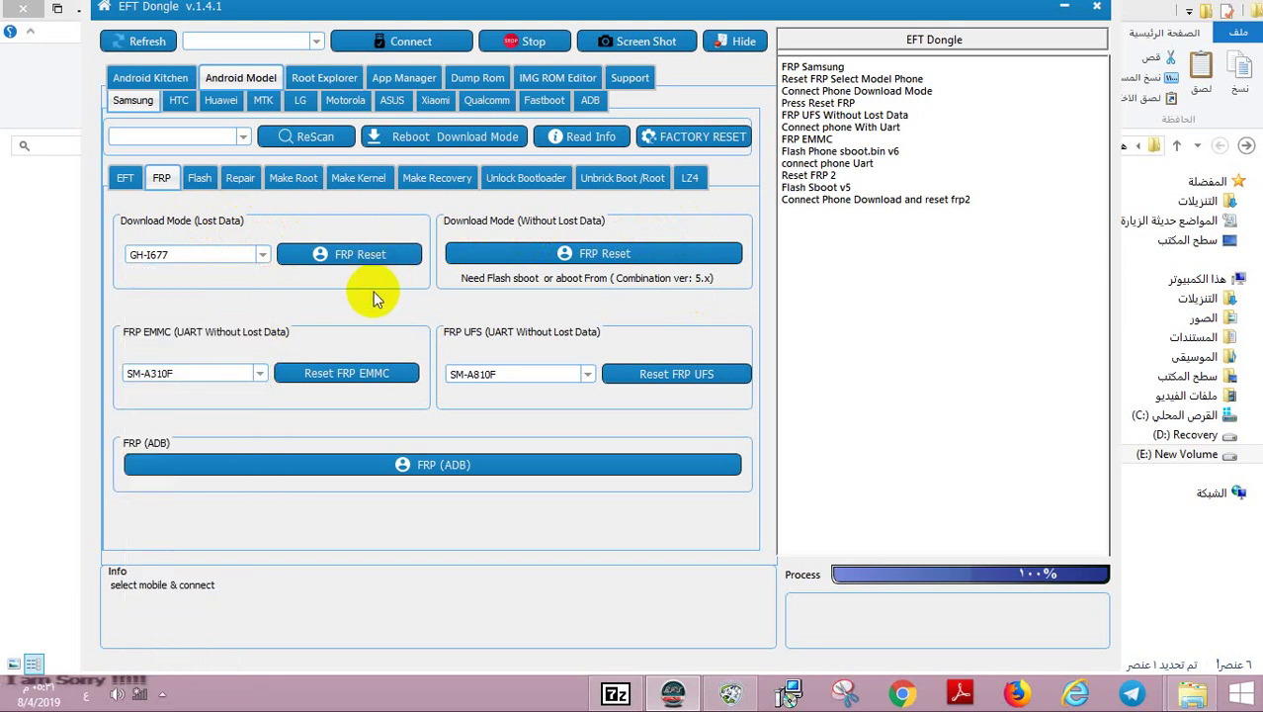
left_click(253, 184)
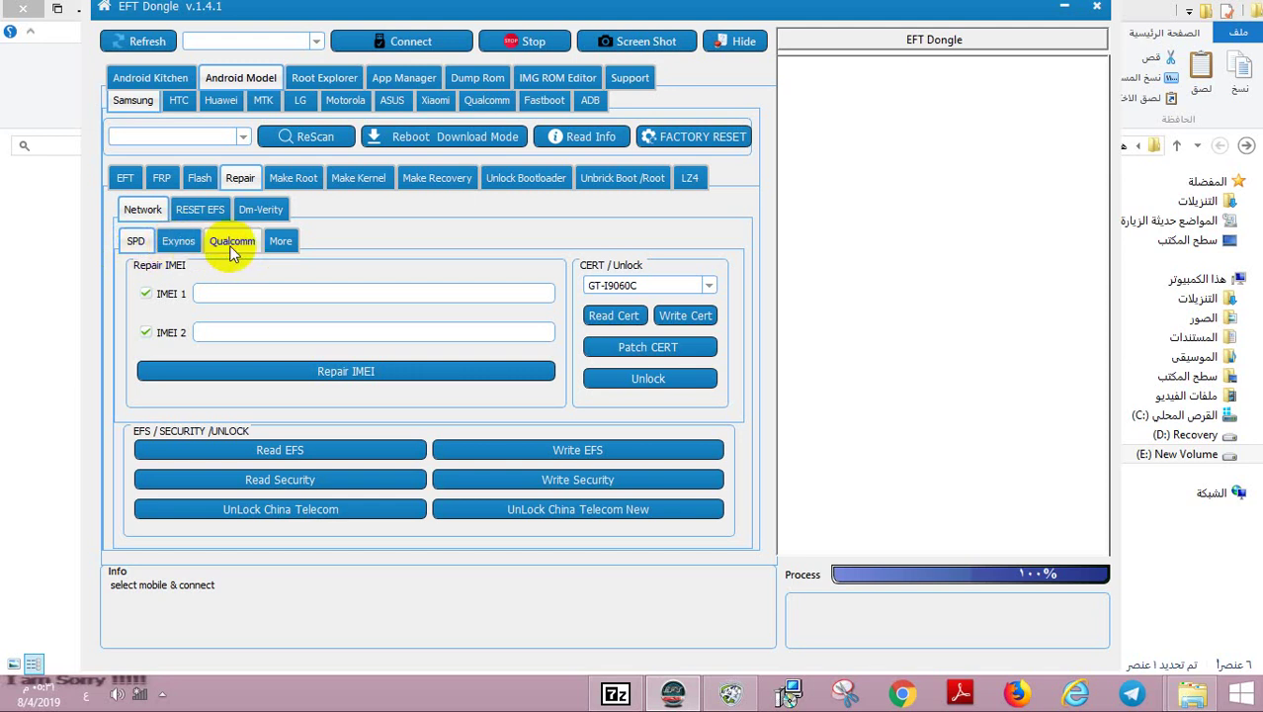
Examine the SPD network repair fields and CERT model selector, and check the device models offered for the EFS reset
left_click(242, 292)
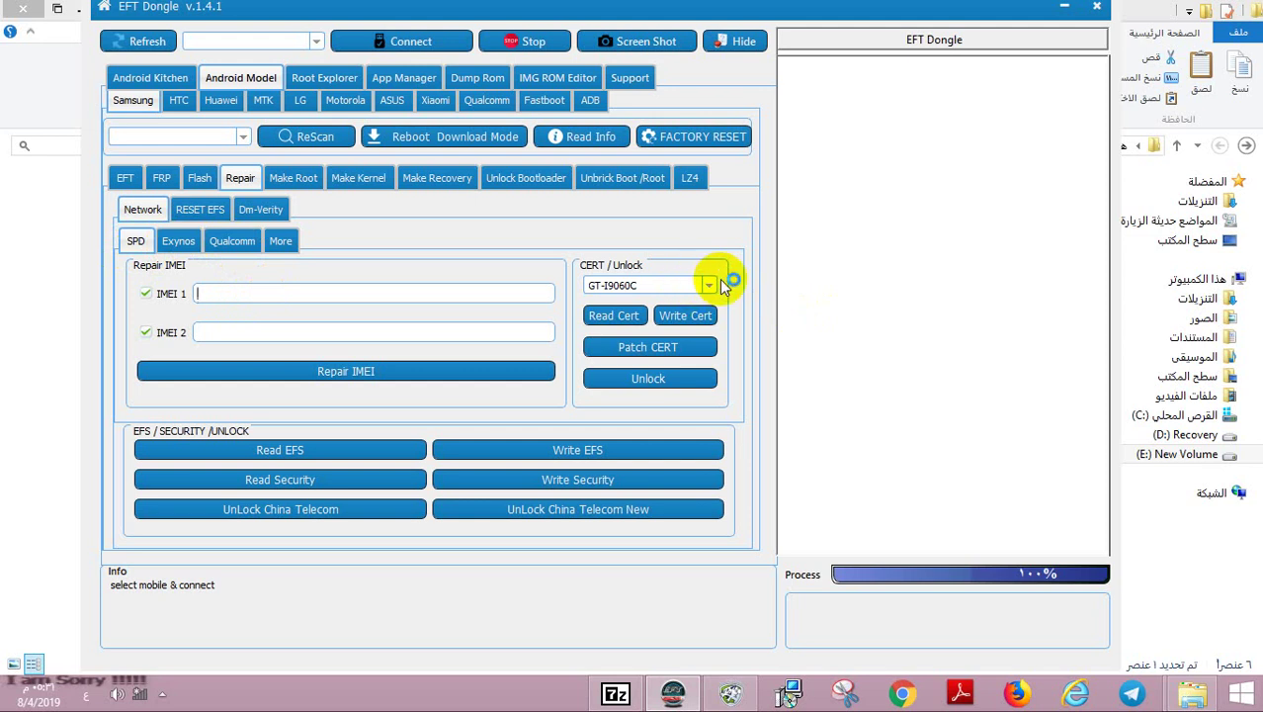
left_click(710, 286)
left_click(714, 290)
left_click(192, 217)
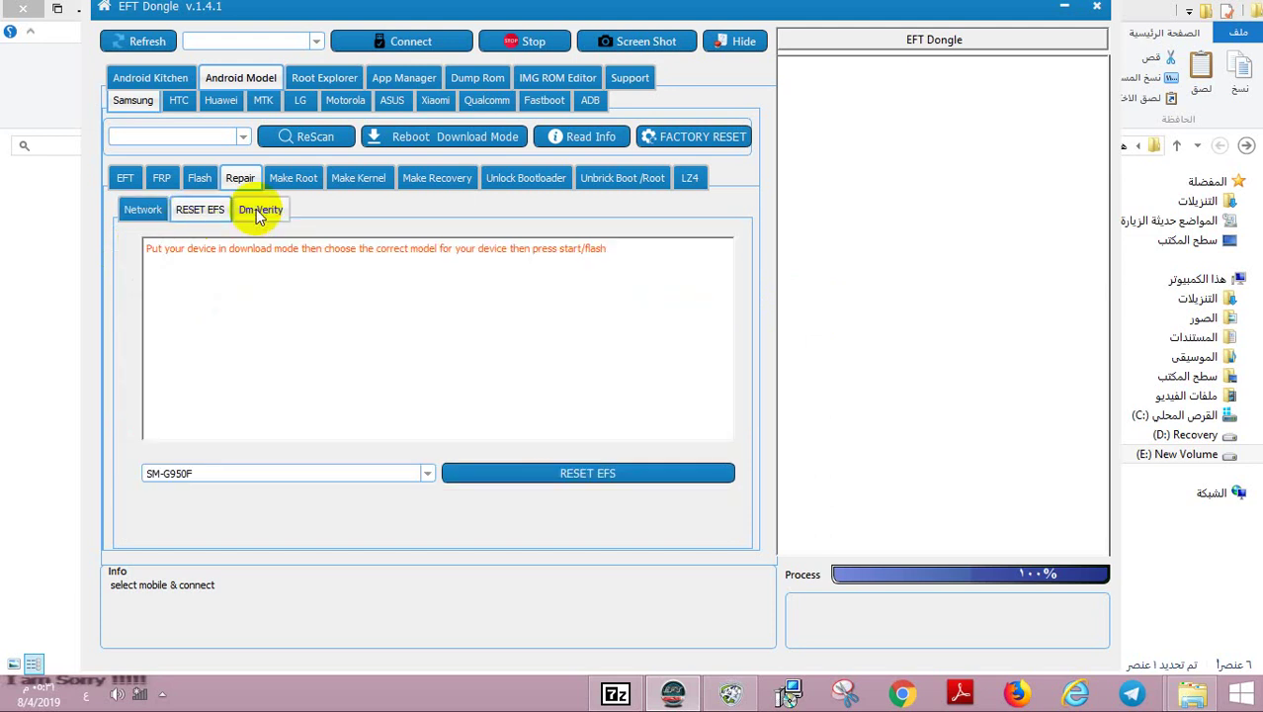
left_click(427, 473)
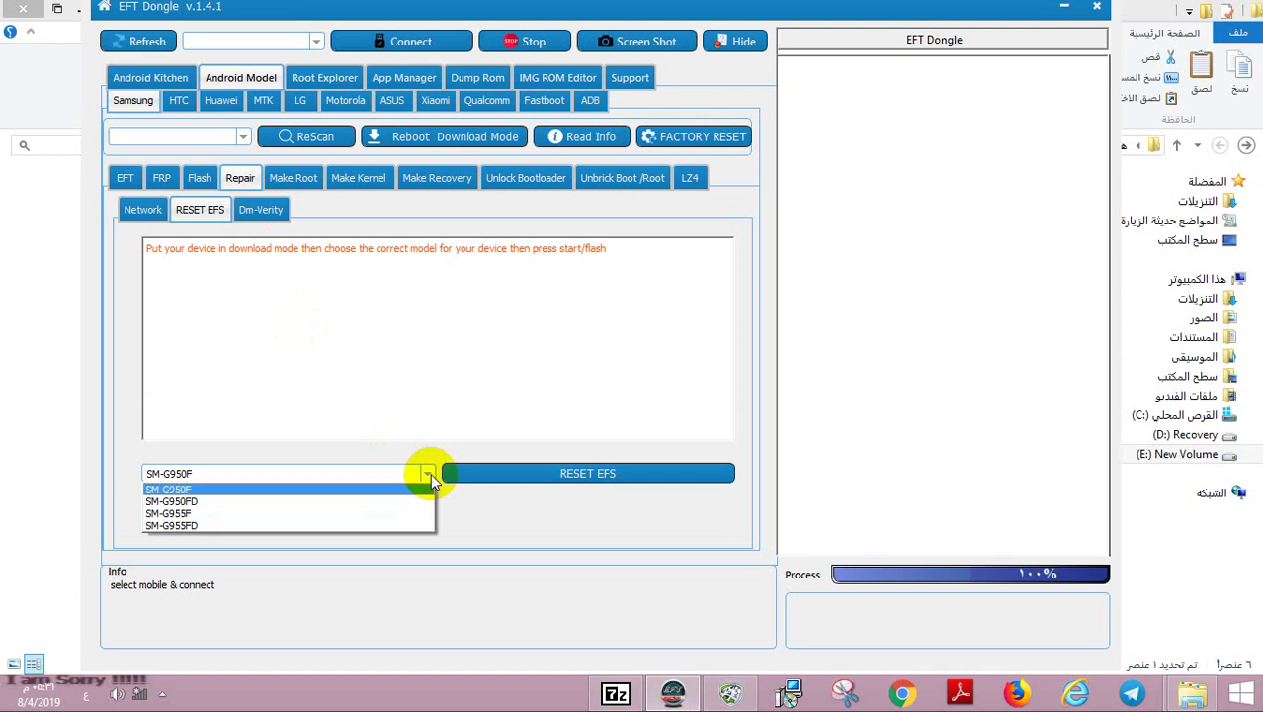
left_click(430, 472)
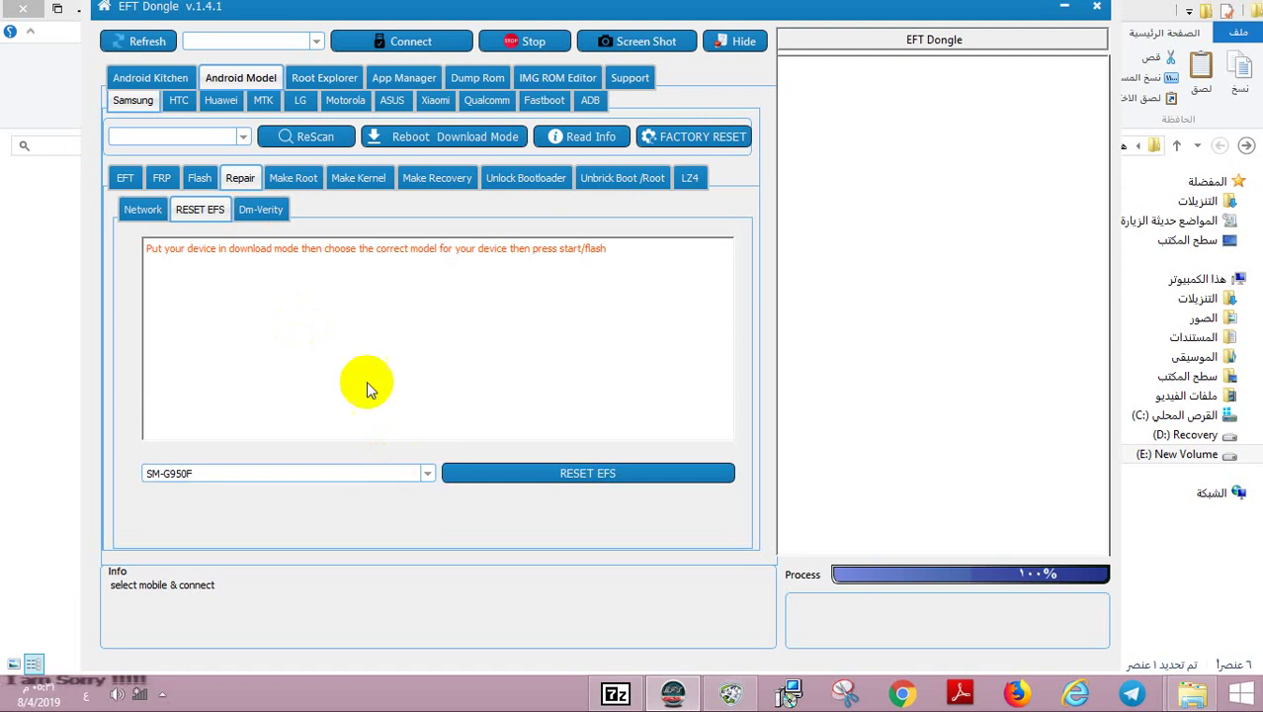
View the Dm-Verity repair options and try the device rescan and Download Mode reboot commands
left_click(260, 214)
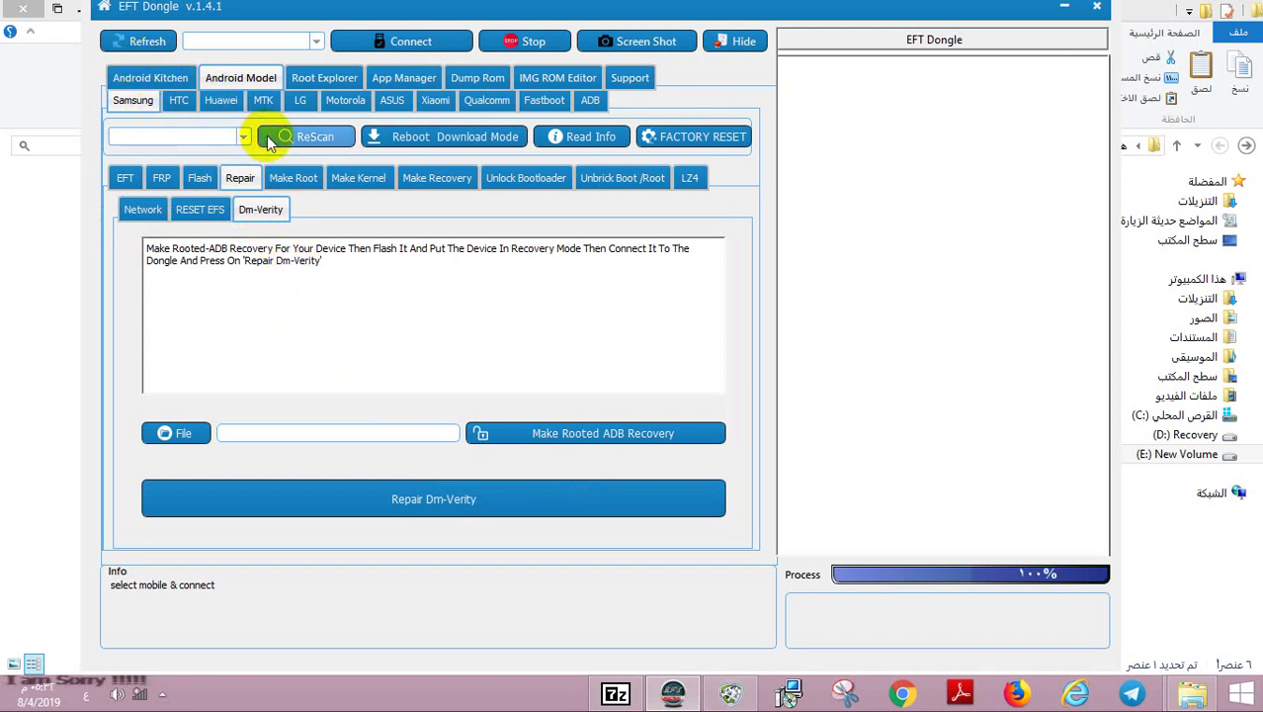
left_click(308, 140)
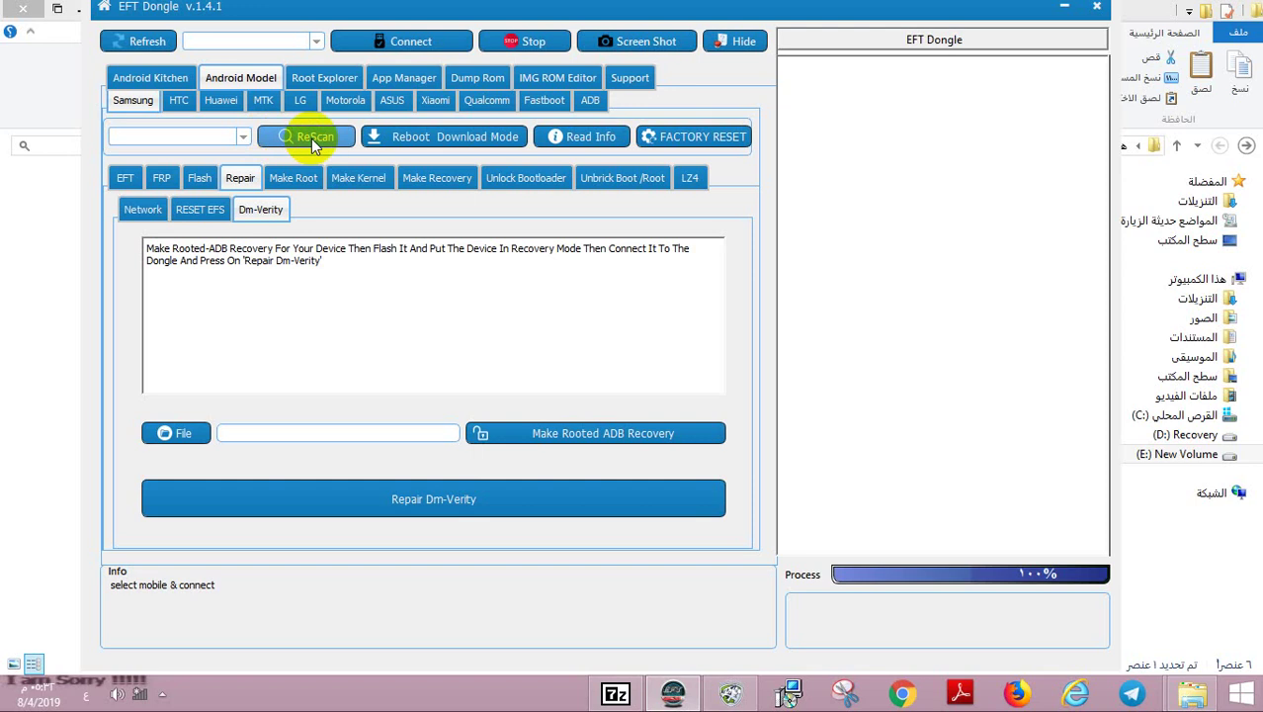
left_click(480, 148)
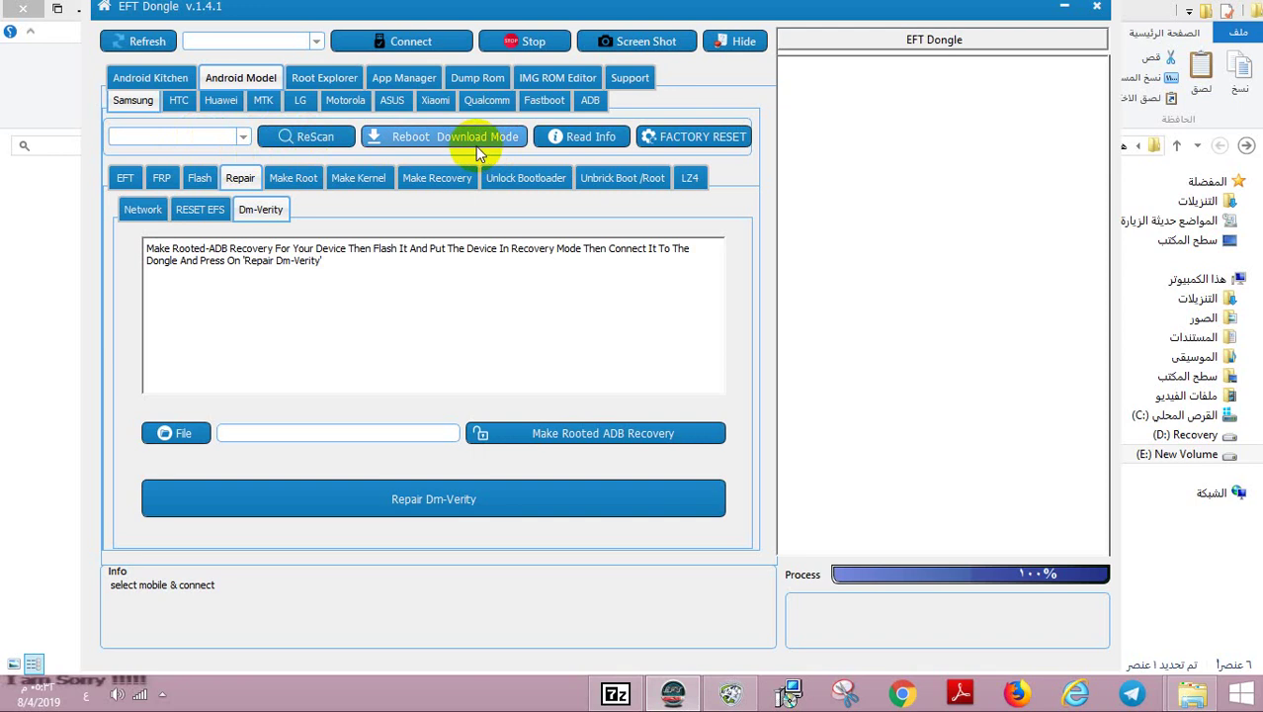